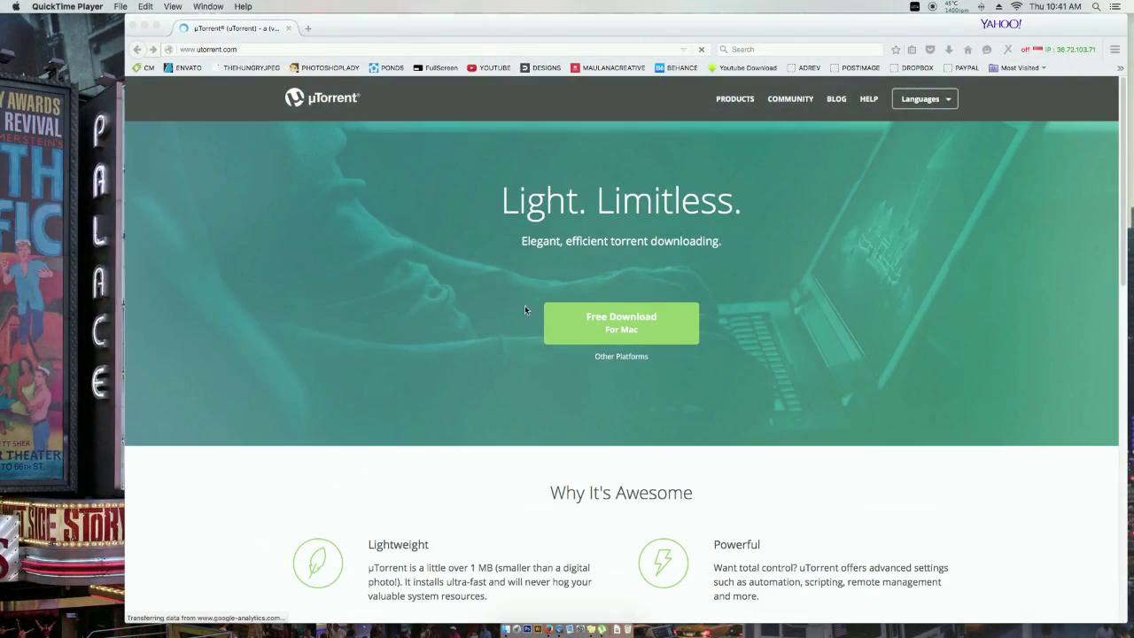
Start the free µTorrent download for Mac from the µTorrent website.
scroll(620, 372, down, 1)
scroll(690, 412, up, 1)
scroll(690, 406, up, 1)
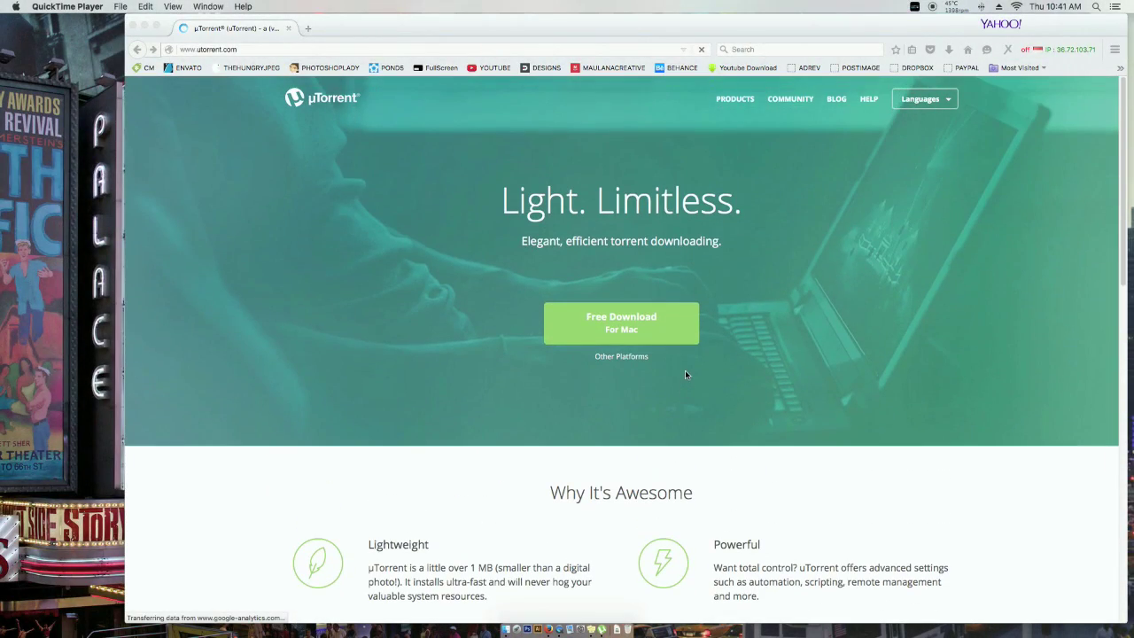
click(666, 364)
click(647, 331)
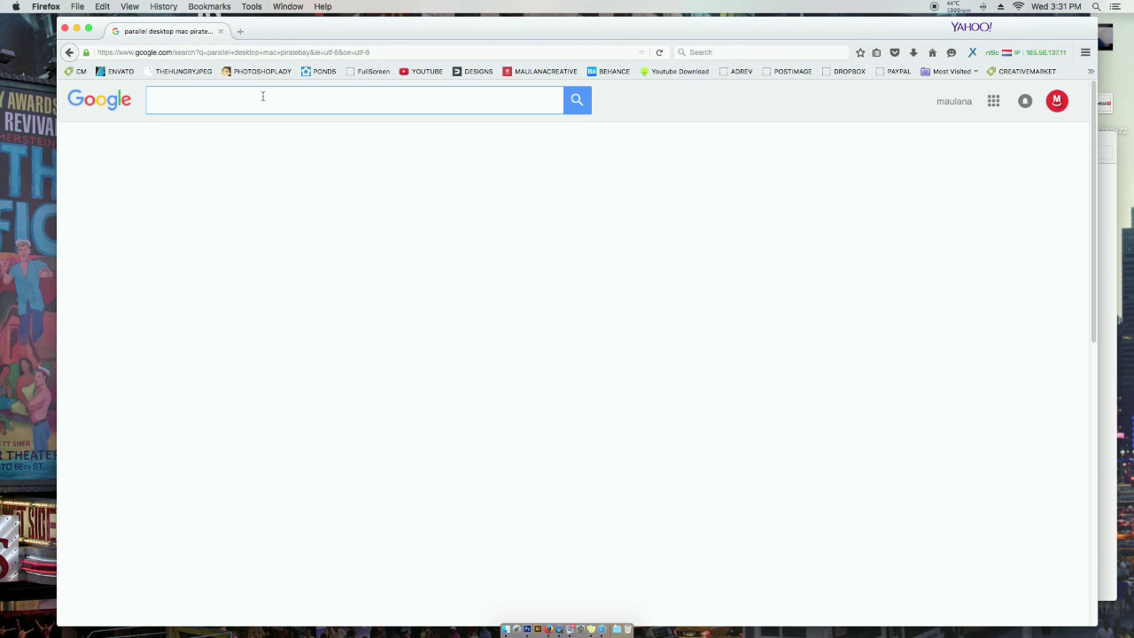
Search Google for "parallel dekstop for mac at piratebay" and open the Parallels Desktop 10.0.1 Mac OSX result.
text(parallel de)
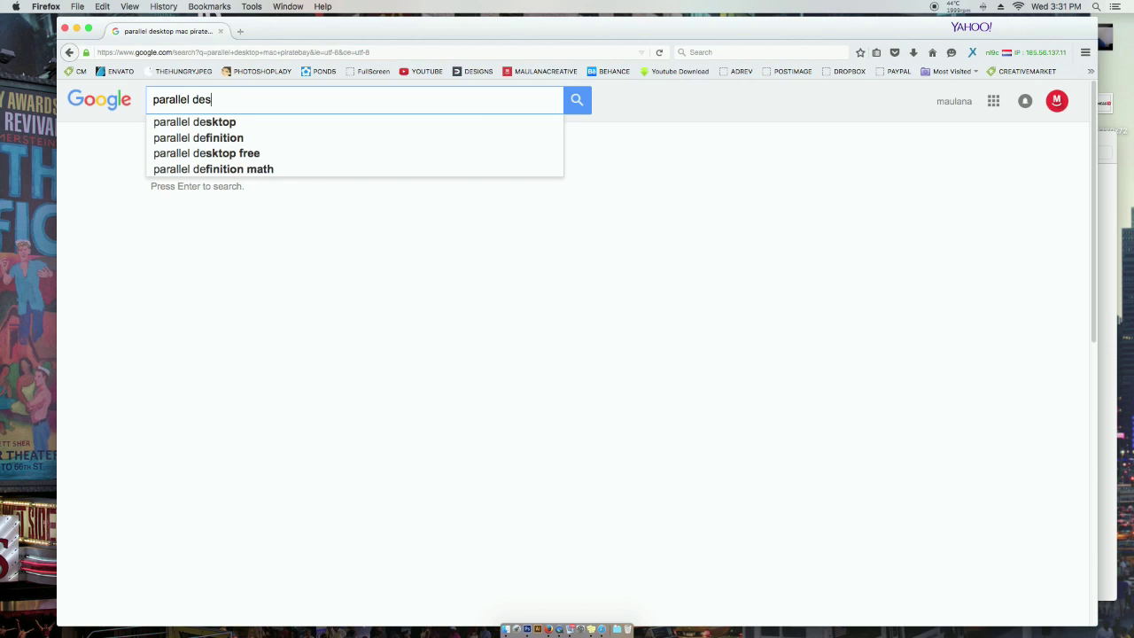
text(kstop for mac at pirateba)
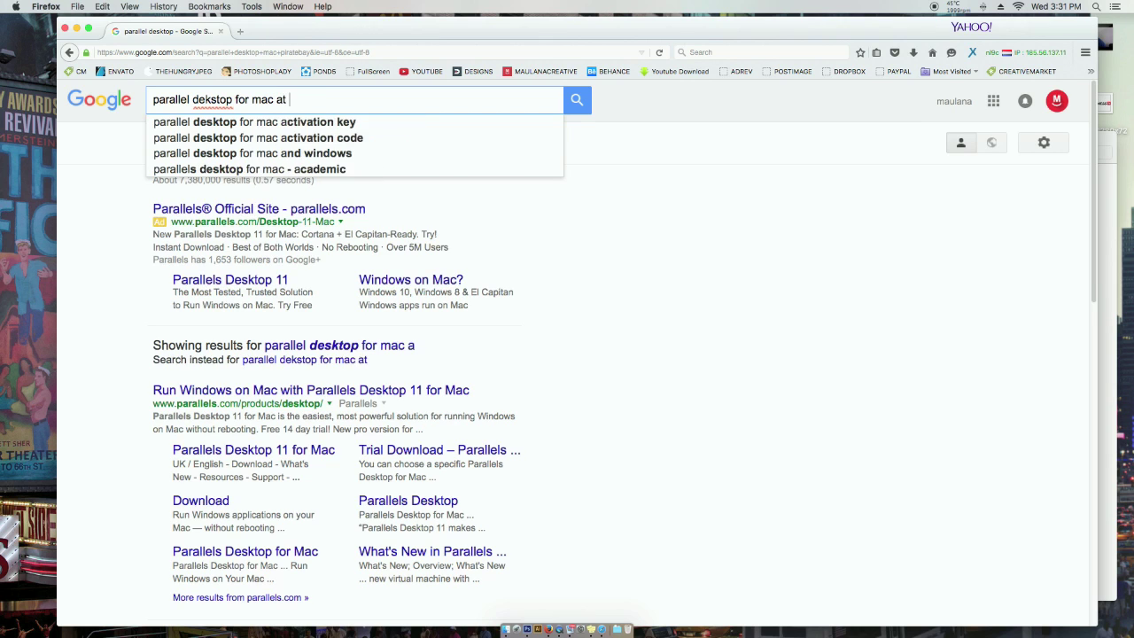
key(Return)
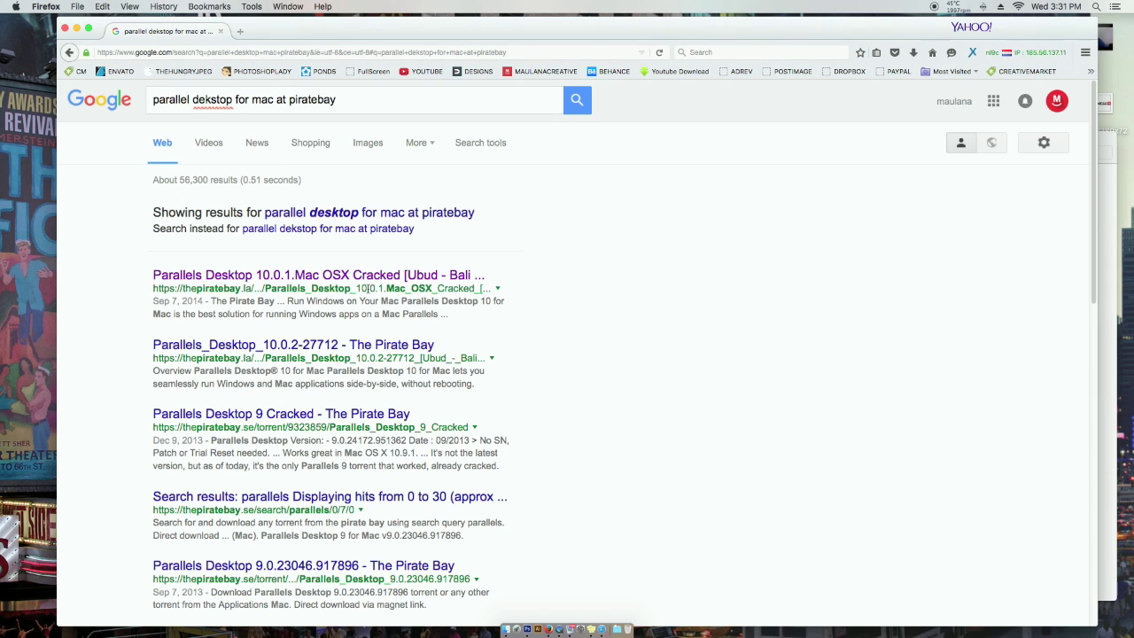
scroll(367, 288, down, 1)
click(256, 265)
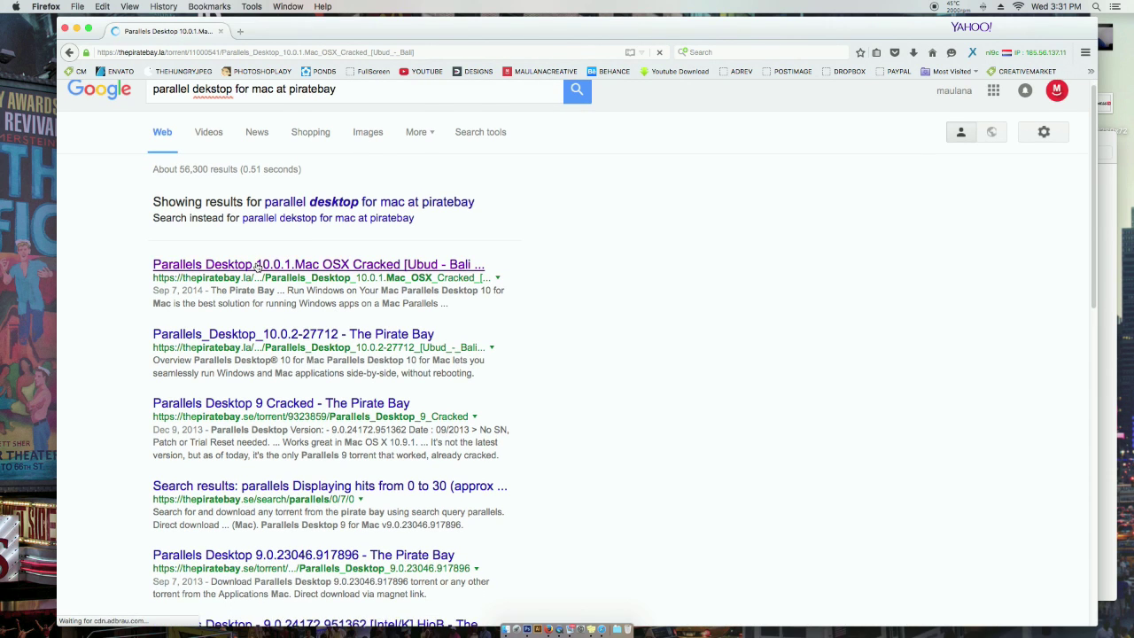
Get the Parallels Desktop 10.0.1 torrent through its magnet link and open the link with the torrent client.
scroll(444, 493, down, 5)
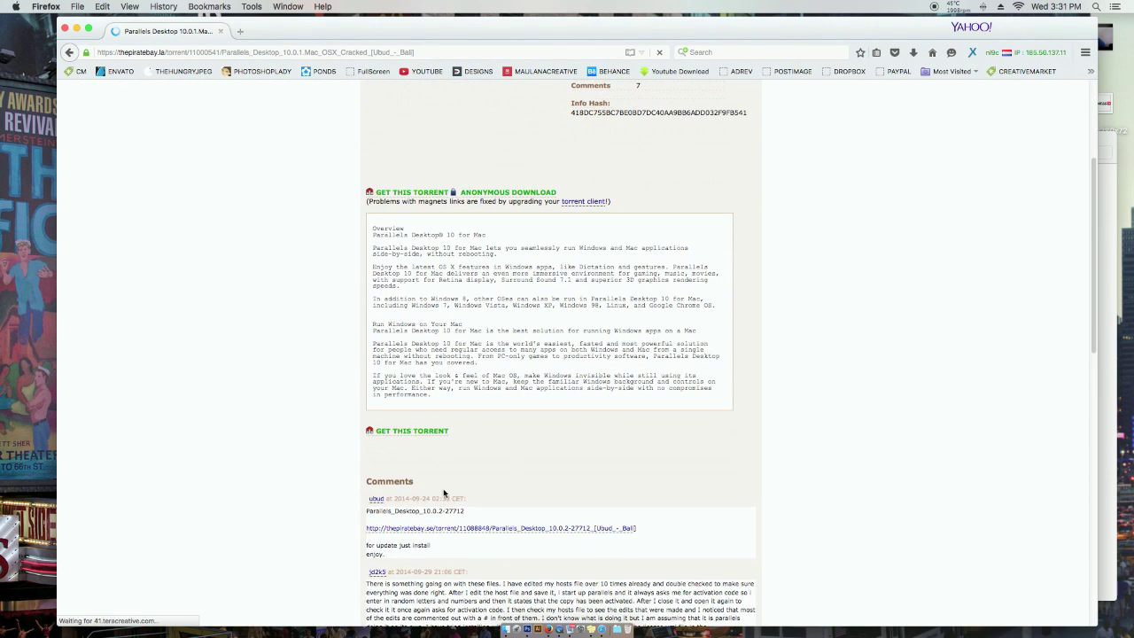
click(405, 200)
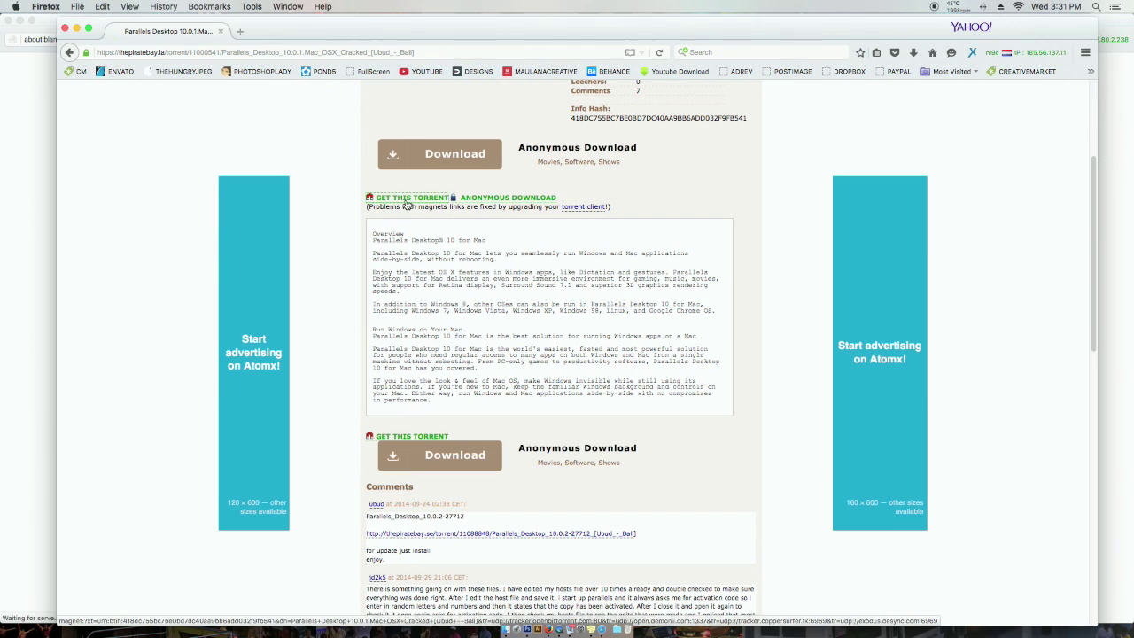
click(620, 393)
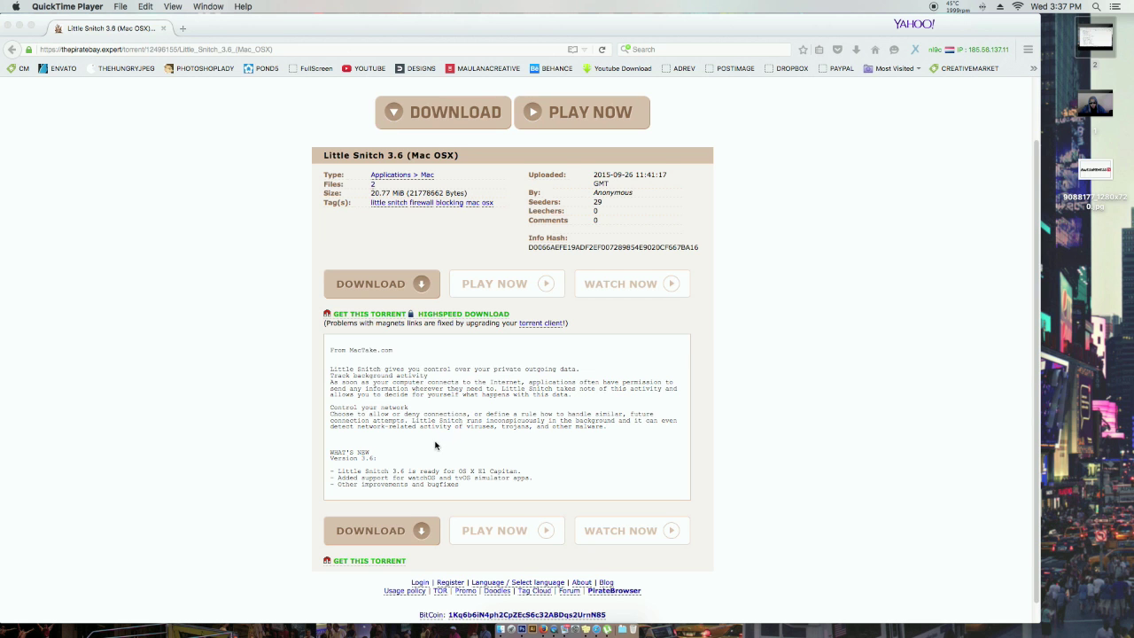
Open the Little Snitch 3.6 (Mac OSX) magnet link in µTorrent and add the torrent, saving to the Downloads folder.
scroll(439, 438, down, 1)
scroll(452, 416, up, 2)
scroll(450, 415, up, 1)
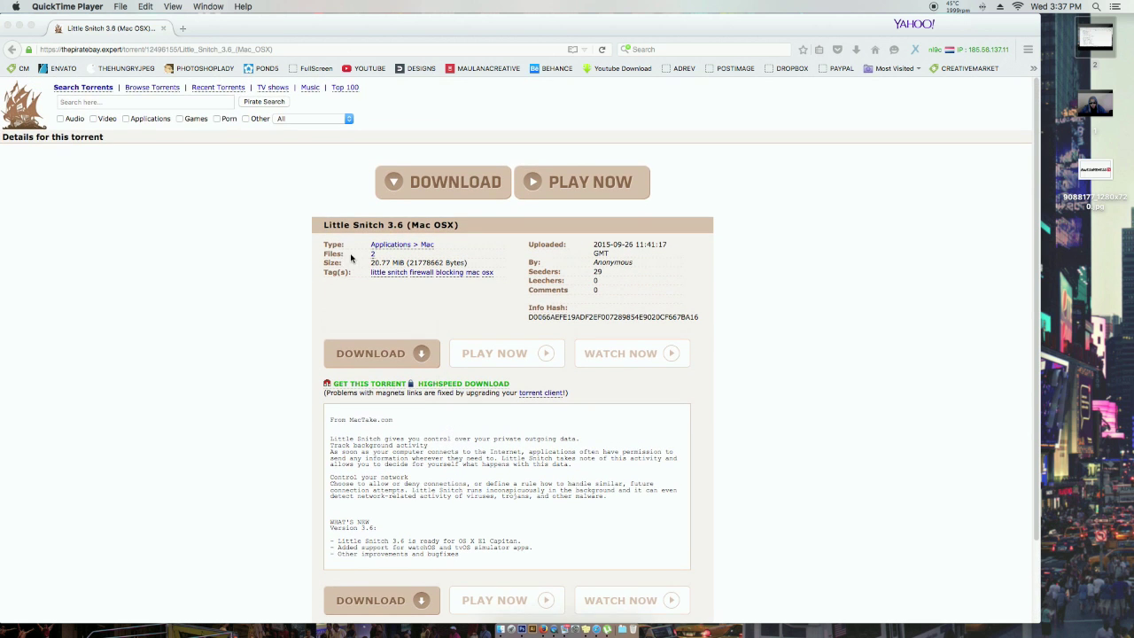
scroll(534, 399, down, 2)
scroll(288, 310, up, 2)
click(379, 384)
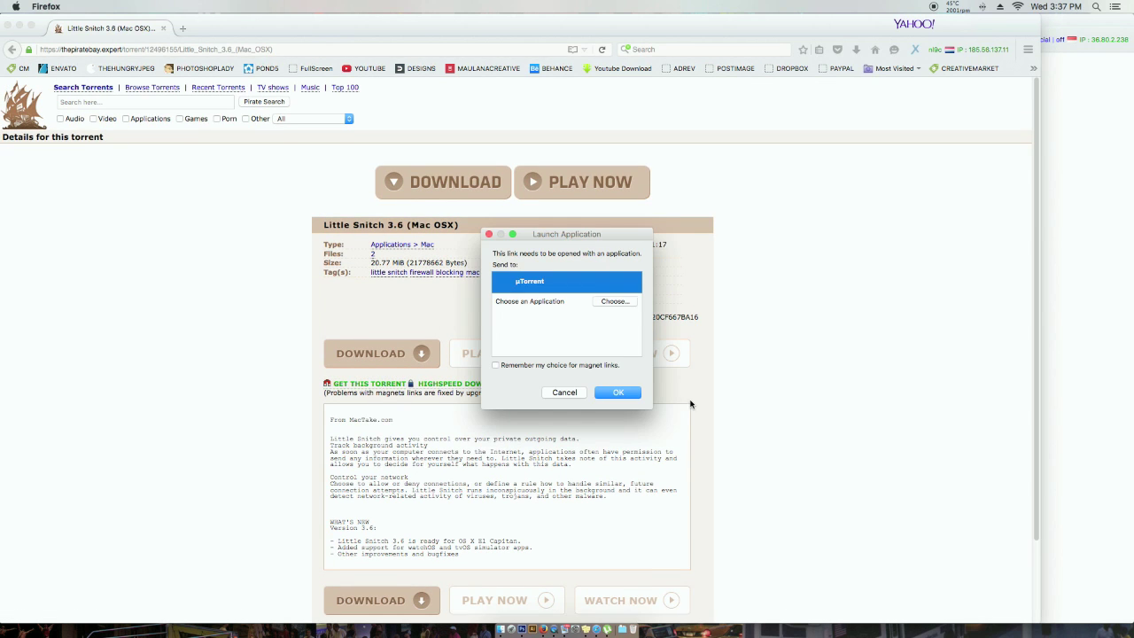
click(618, 391)
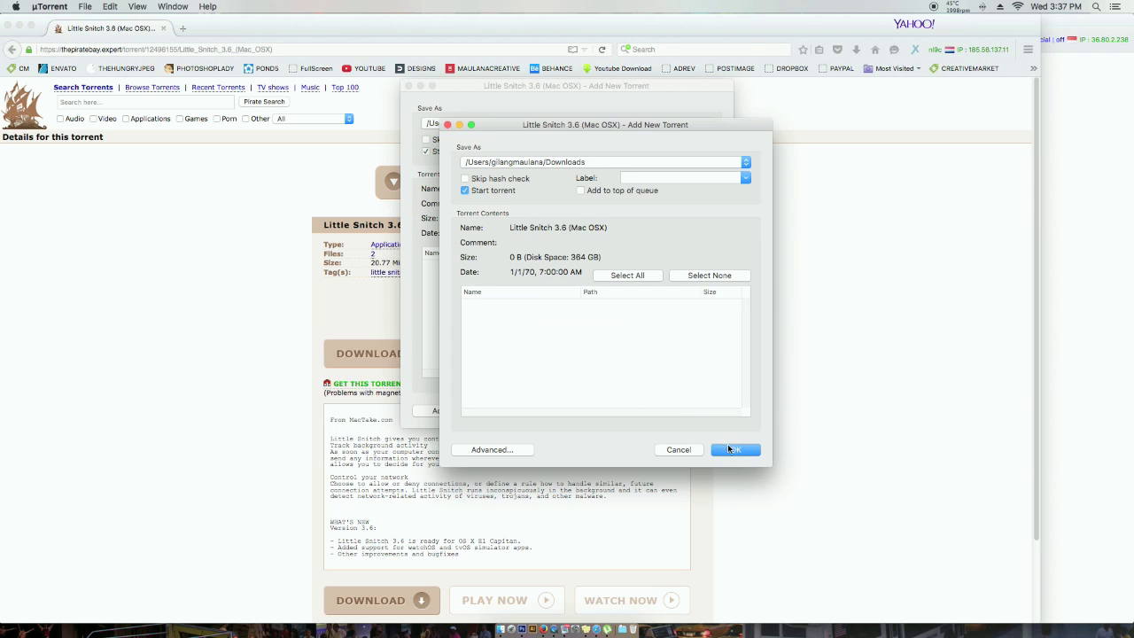
click(729, 449)
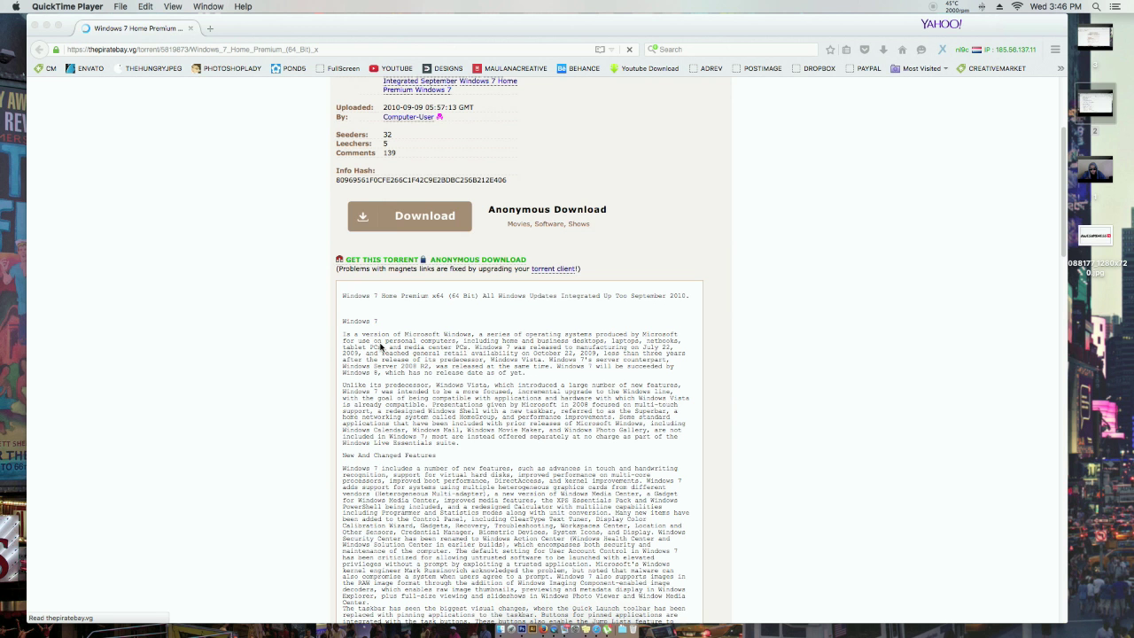
Open the Windows 7 Home Premium (64 Bit) magnet link in µTorrent and add the torrent.
scroll(380, 348, down, 3)
scroll(381, 348, up, 5)
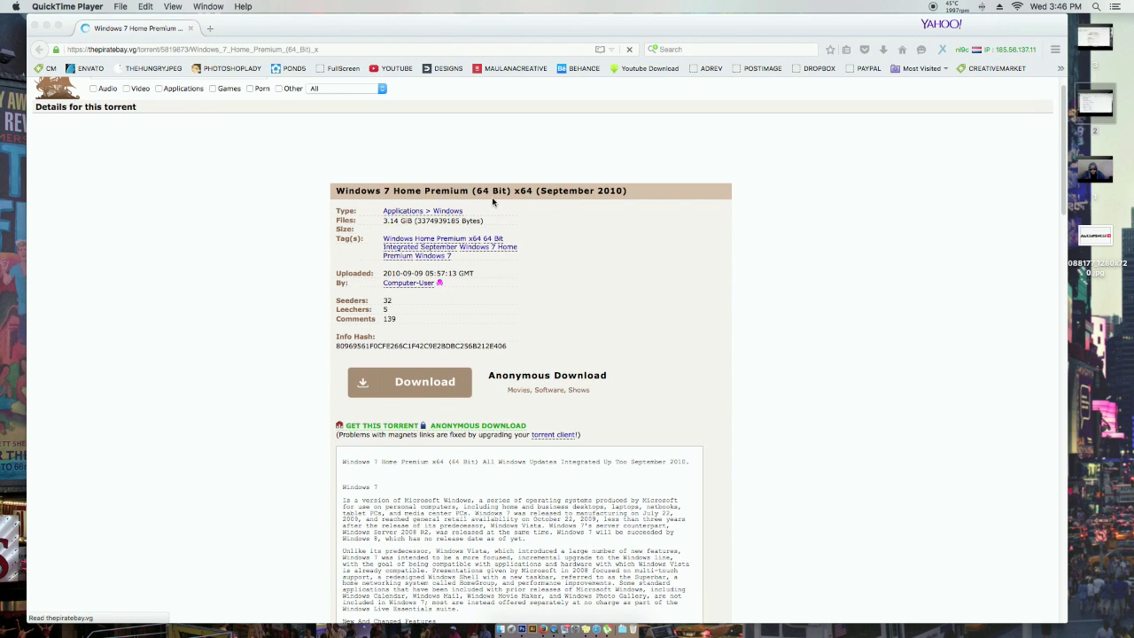
click(408, 248)
scroll(381, 266, down, 2)
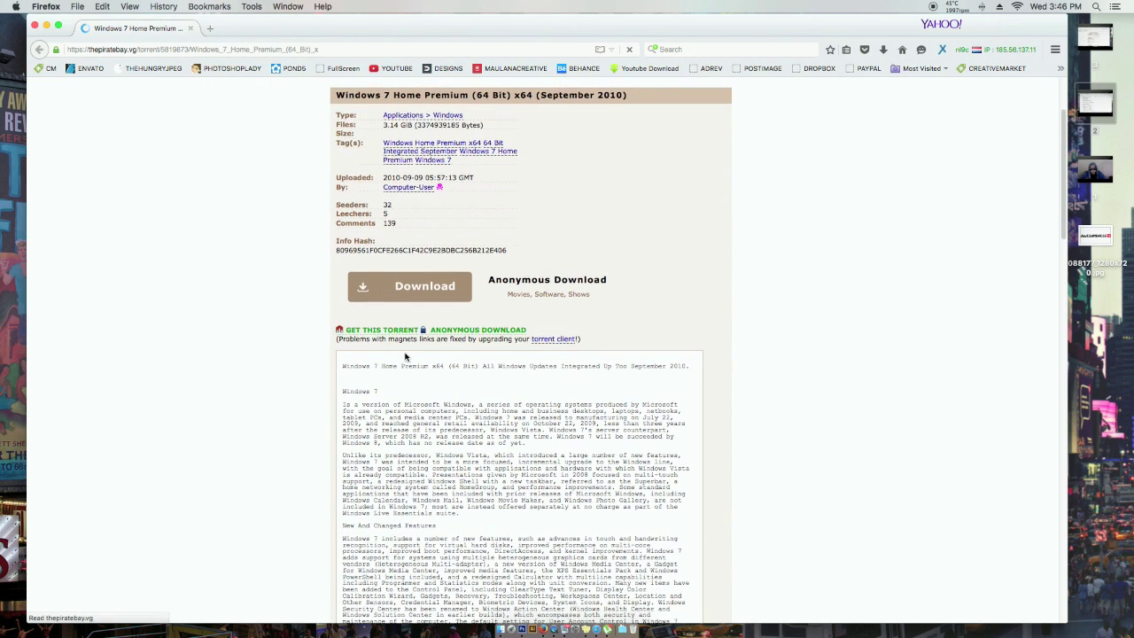
scroll(405, 357, up, 1)
click(370, 330)
click(623, 392)
click(696, 411)
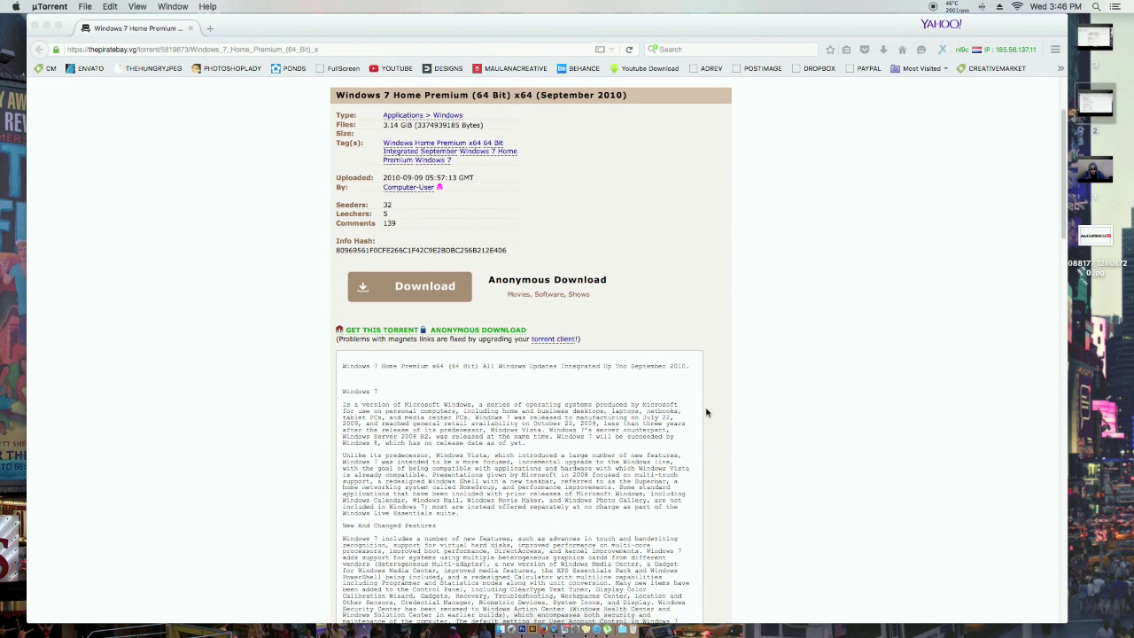
scroll(445, 308, up, 2)
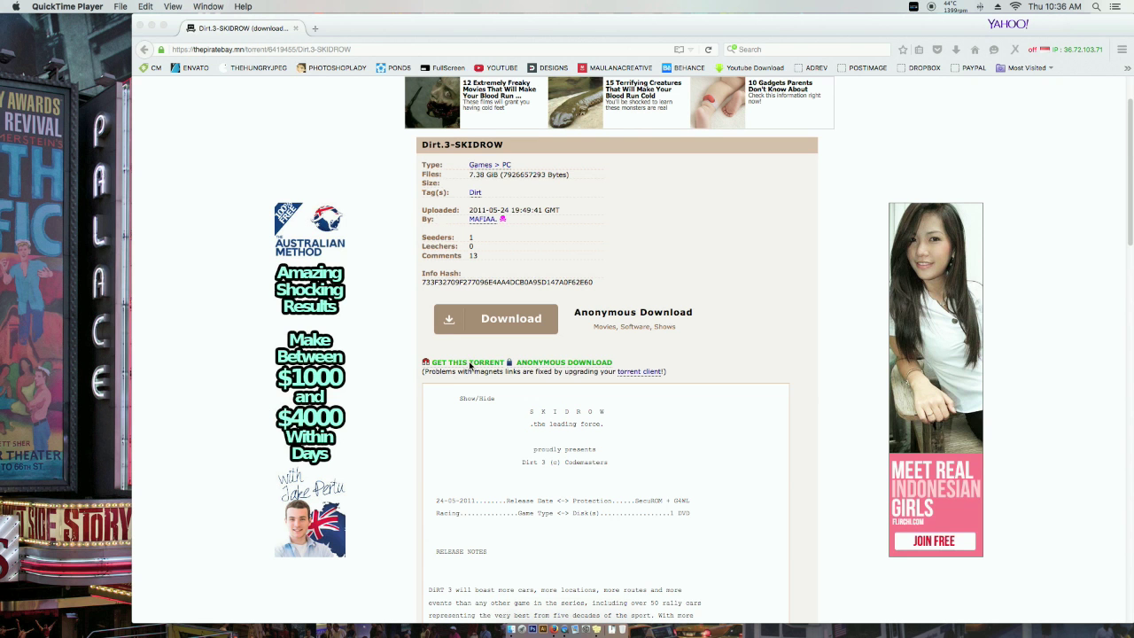
Get the Dirt.3-SKIDROW torrent through its magnet link and open the link with the torrent client.
scroll(470, 355, down, 4)
scroll(470, 319, up, 2)
scroll(470, 312, up, 1)
click(456, 306)
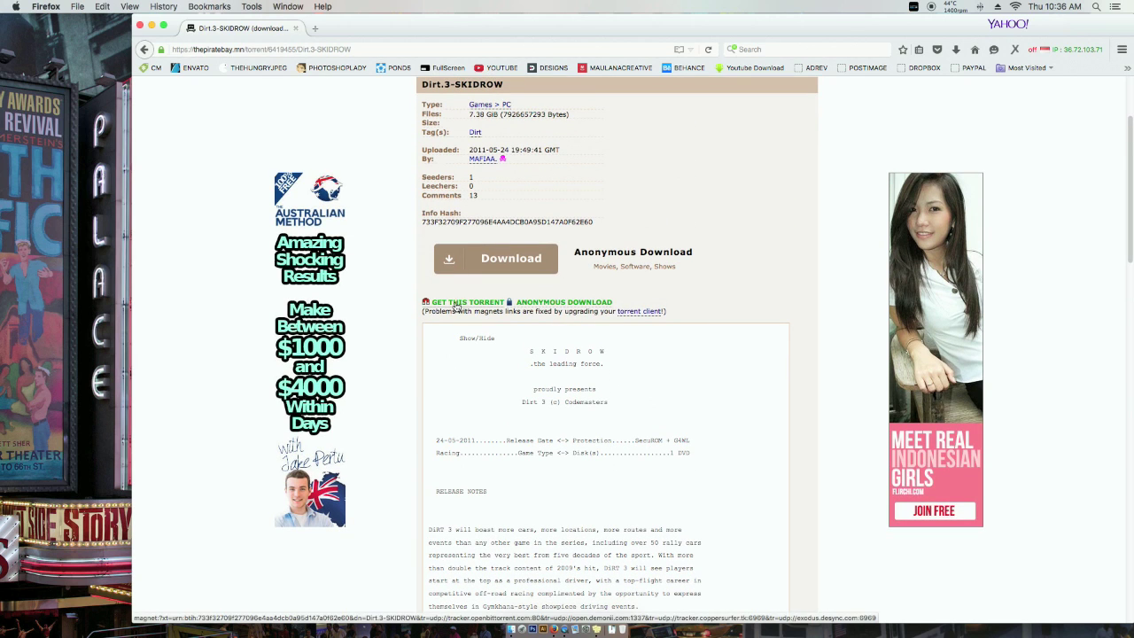
click(610, 391)
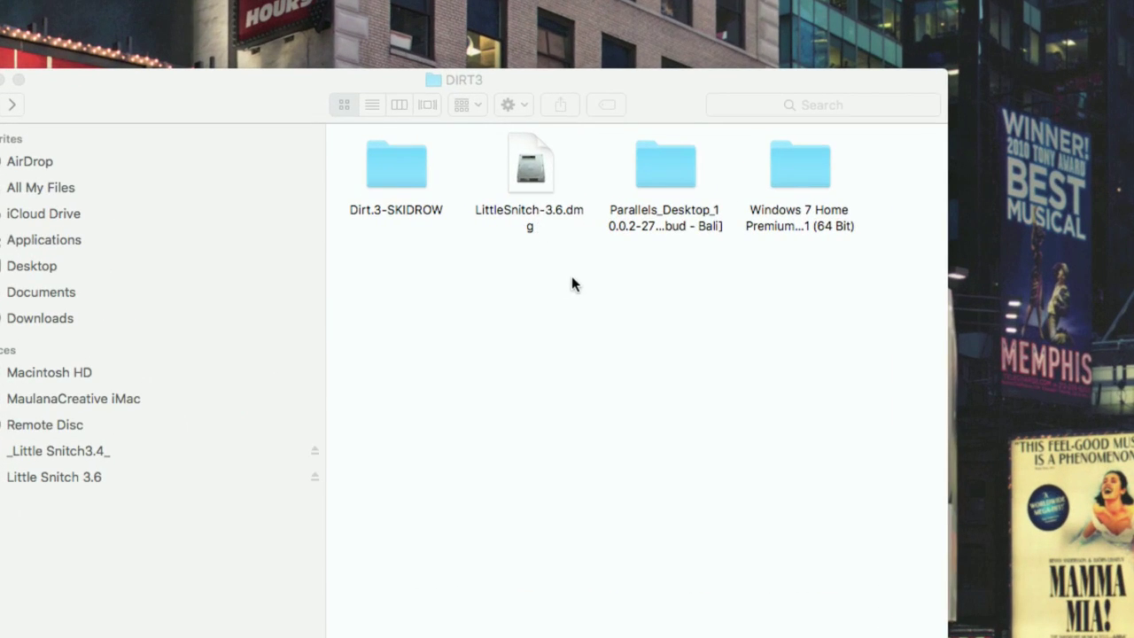
Open LittleSnitch-3.6.dmg from the DIRT3 folder and launch the Little Snitch Installer, confirming that the downloaded application may open.
click(510, 162)
double_click(510, 161)
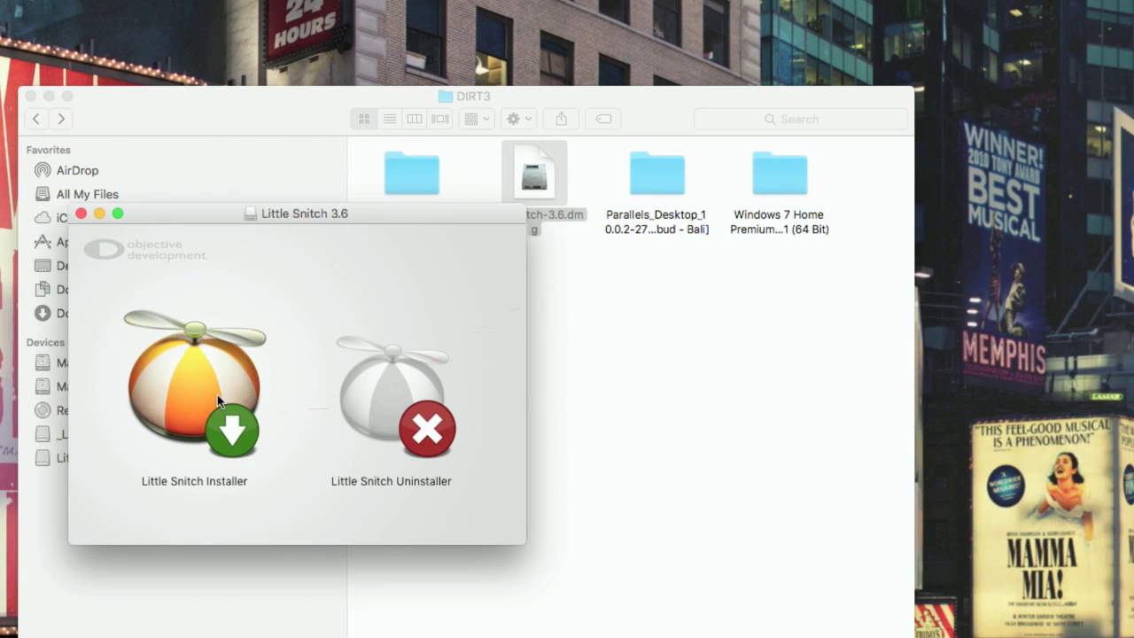
double_click(217, 396)
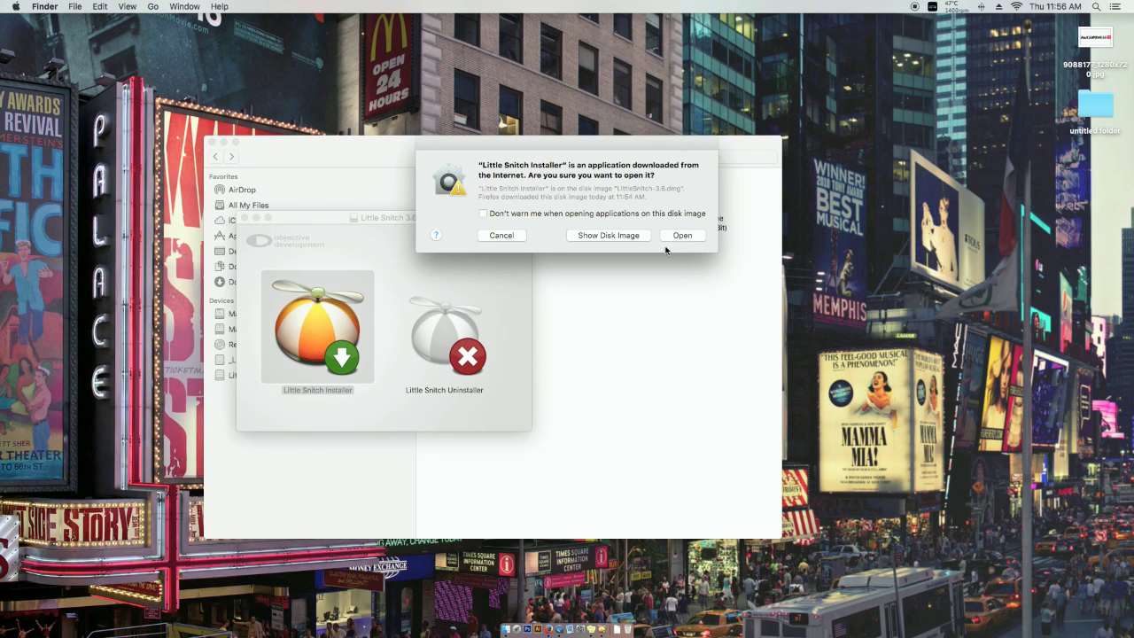
click(682, 236)
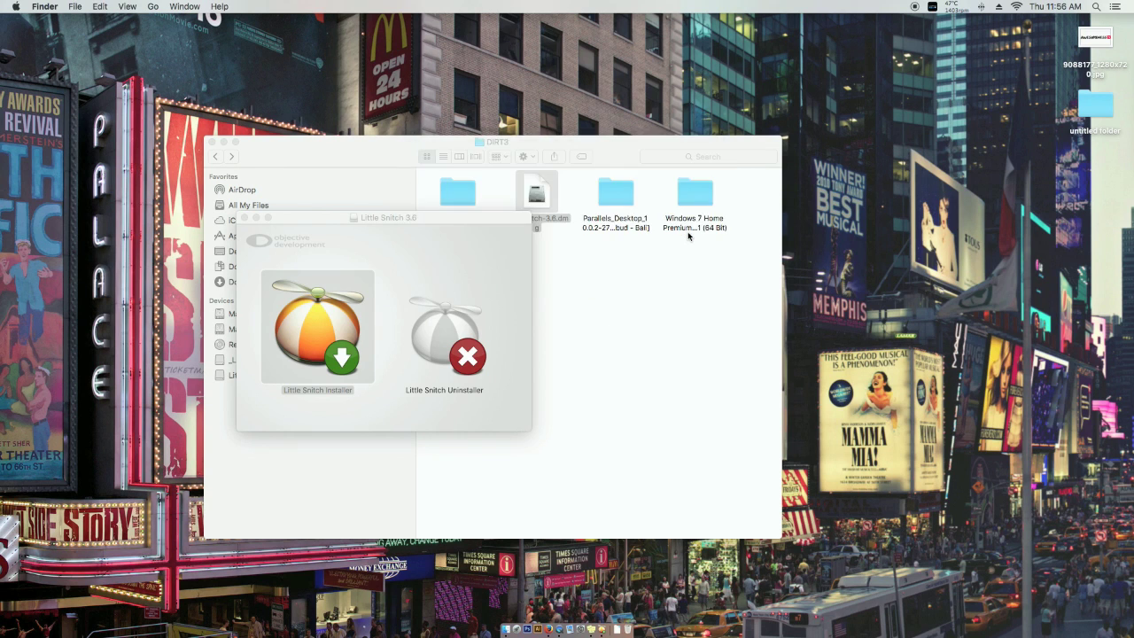
Continue the Little Snitch 3.6 installation, accept the license agreement and authorize the changes with the account password.
click(576, 470)
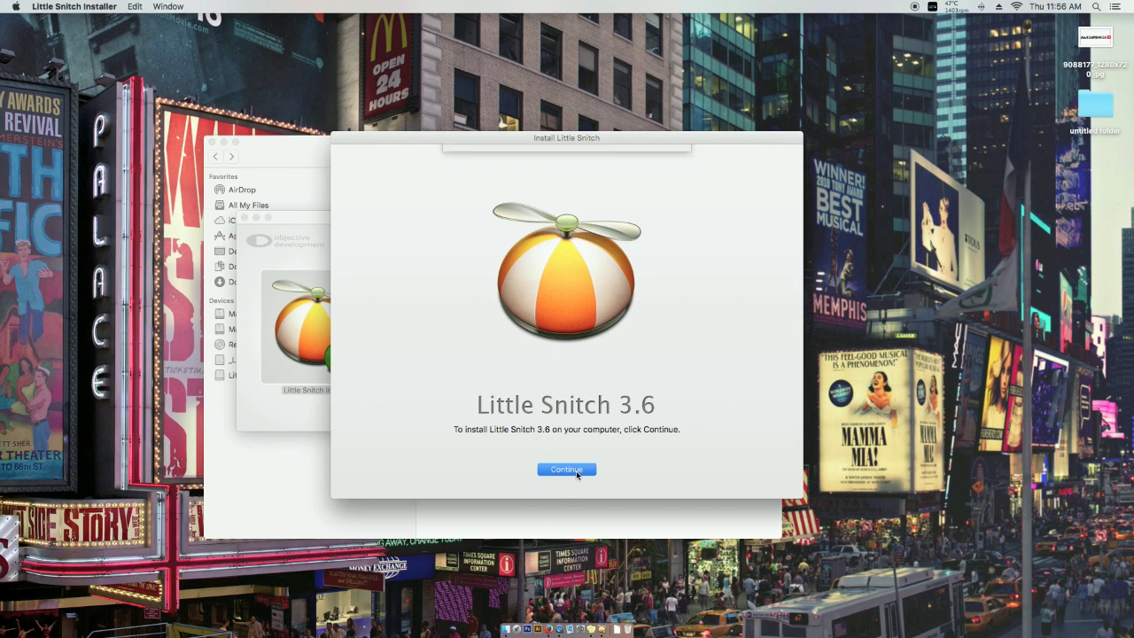
click(655, 174)
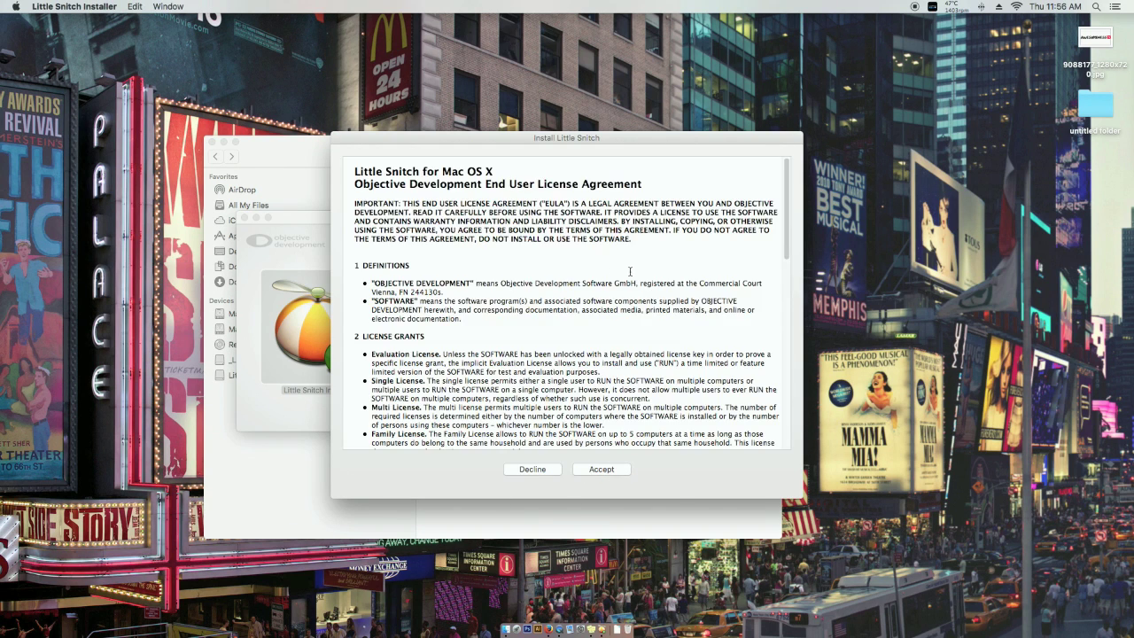
click(603, 470)
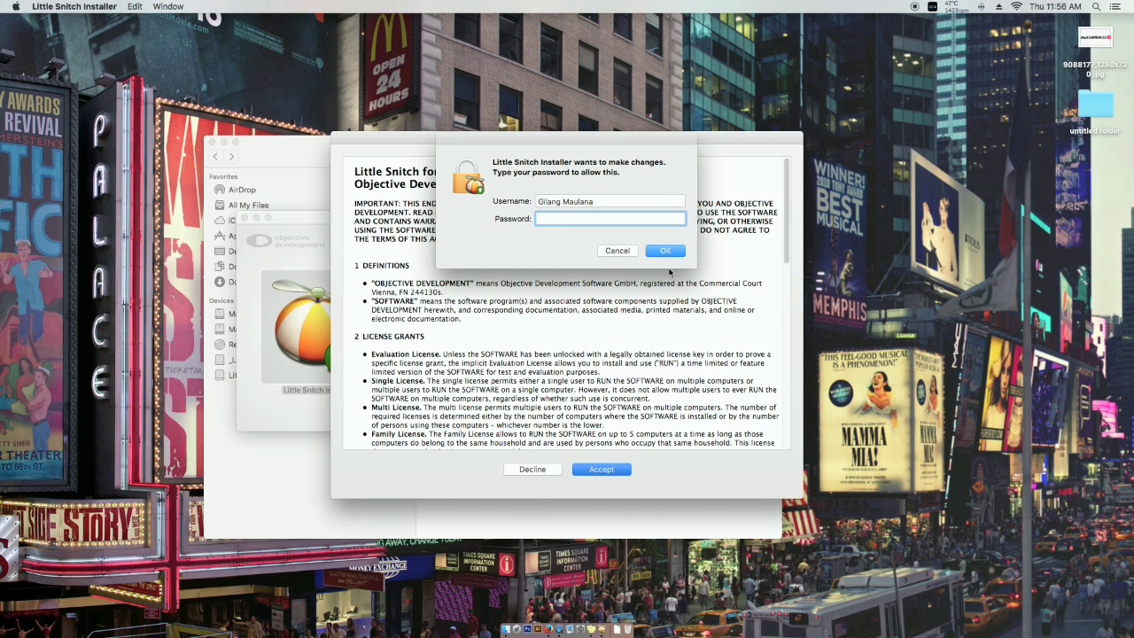
text(••••)
key(Return)
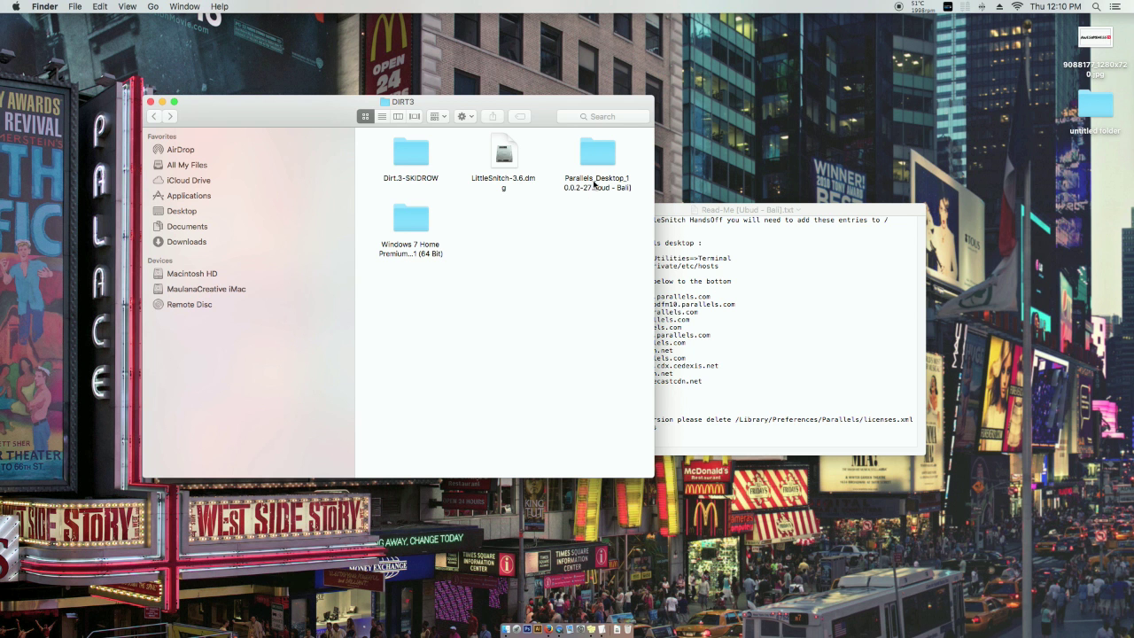
Open the Read-Me text file in the Parallels_Desktop_10.0.2 folder and move its window so the full text is readable.
double_click(595, 173)
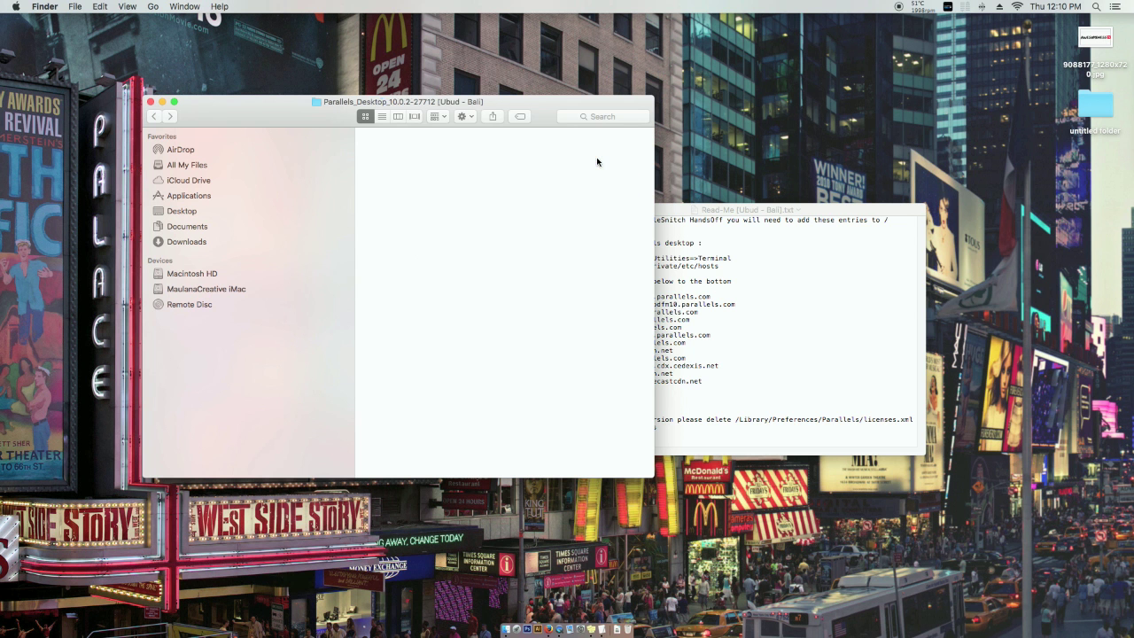
double_click(482, 159)
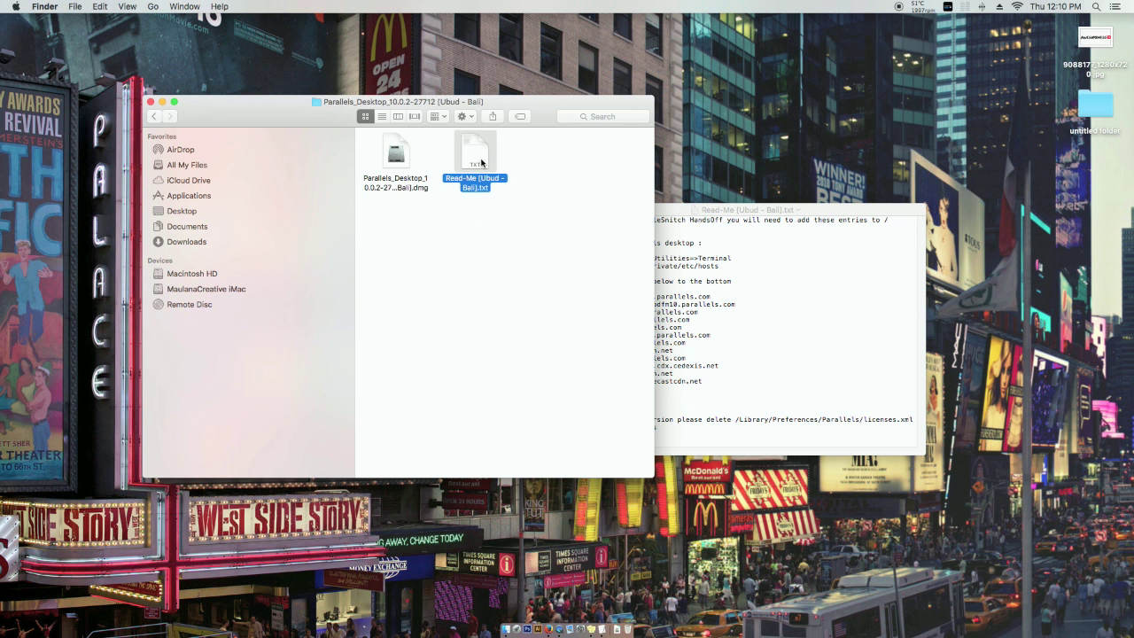
drag(697, 212, 669, 175)
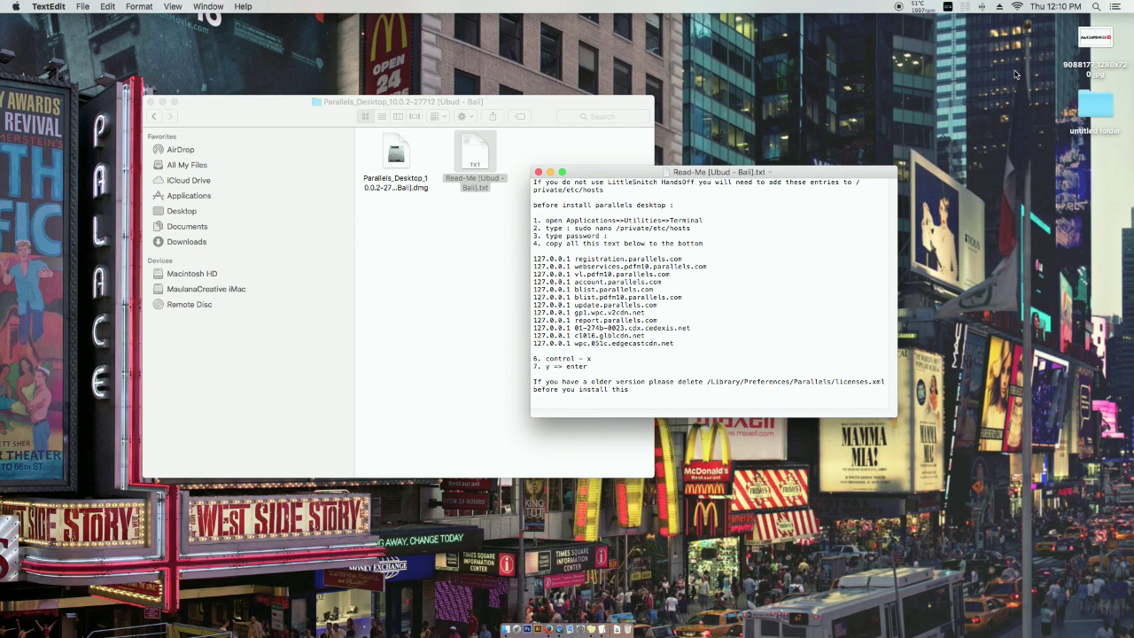
Allow the Little Snitch connection requests, choosing Any Connection and making the last rule apply Forever.
click(1096, 7)
click(711, 307)
click(493, 242)
click(722, 307)
click(468, 242)
click(479, 224)
click(712, 306)
Find and launch Terminal with a Spotlight search, and place its window beside the Read-Me text.
click(1097, 7)
text(terminal)
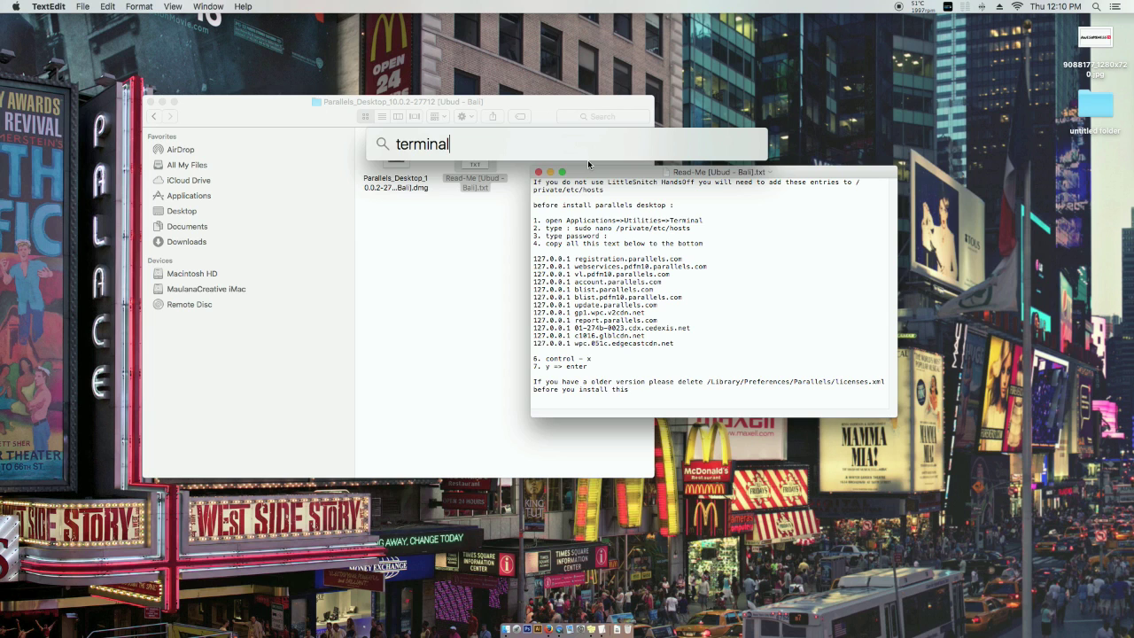
key(Return)
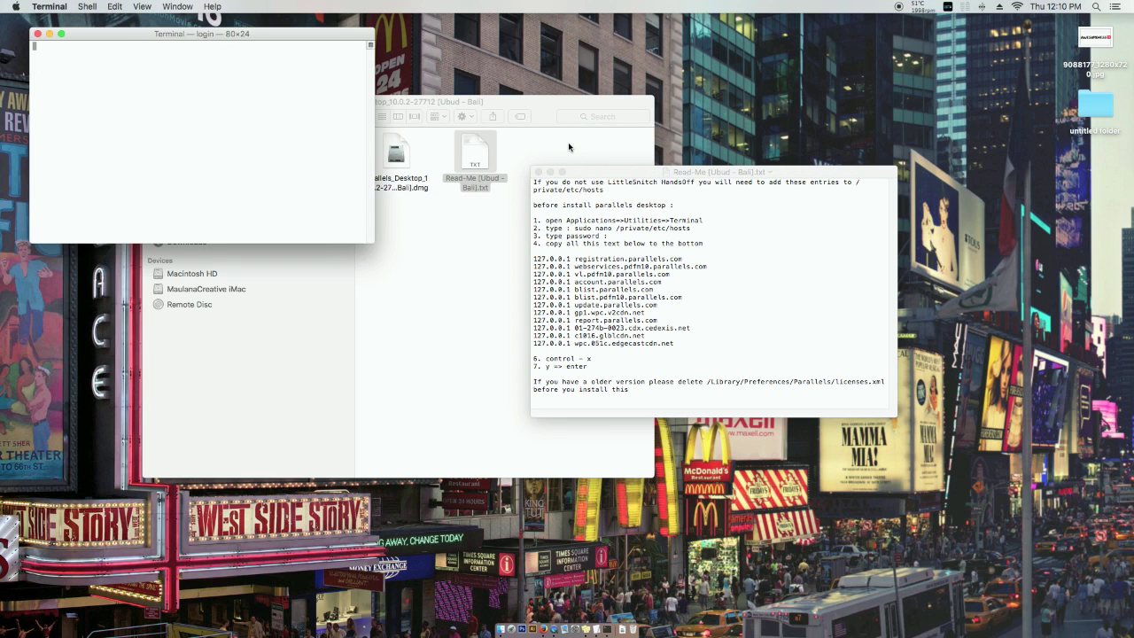
drag(214, 35, 317, 268)
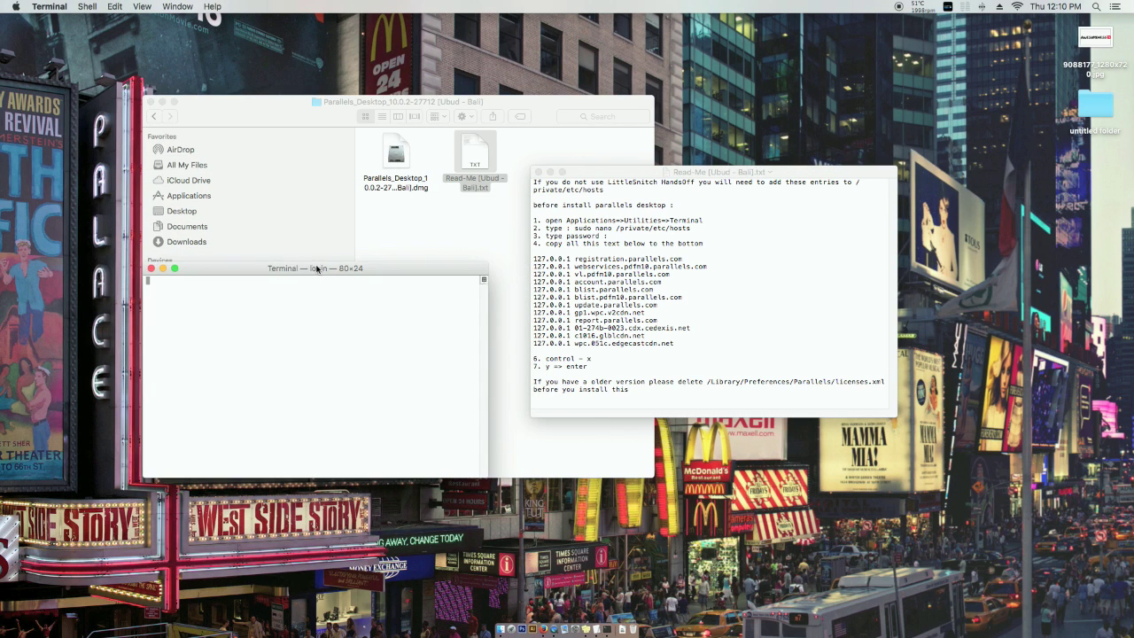
Copy the command sudo nano /private/etc/hosts from the Read-Me text and switch to the Terminal window.
click(701, 306)
click(628, 228)
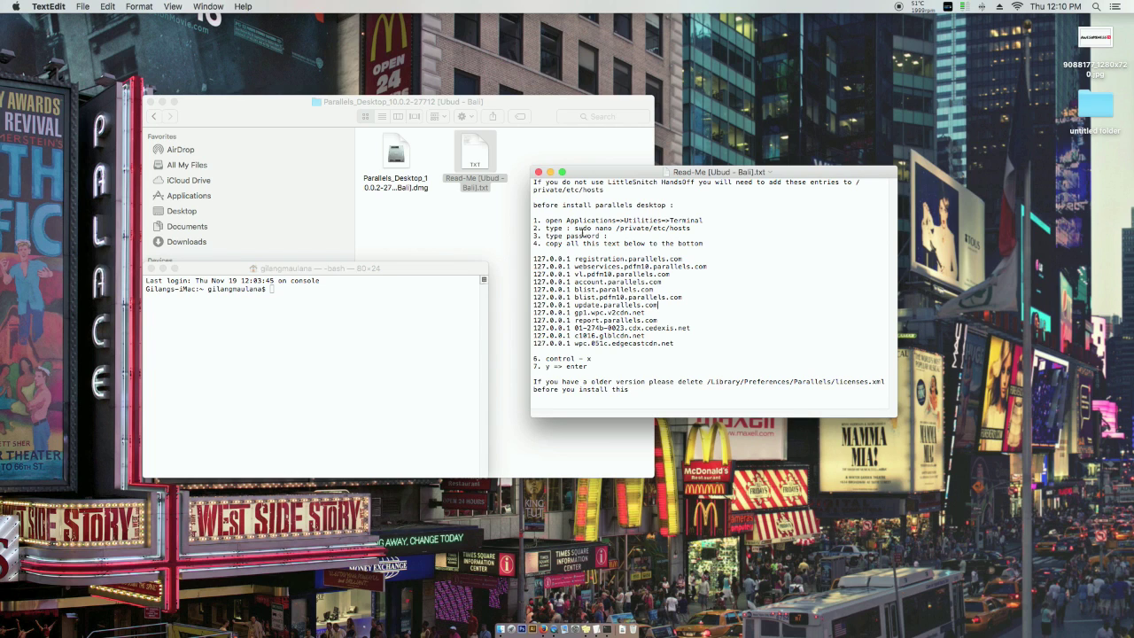
drag(575, 228, 697, 227)
key(super+c)
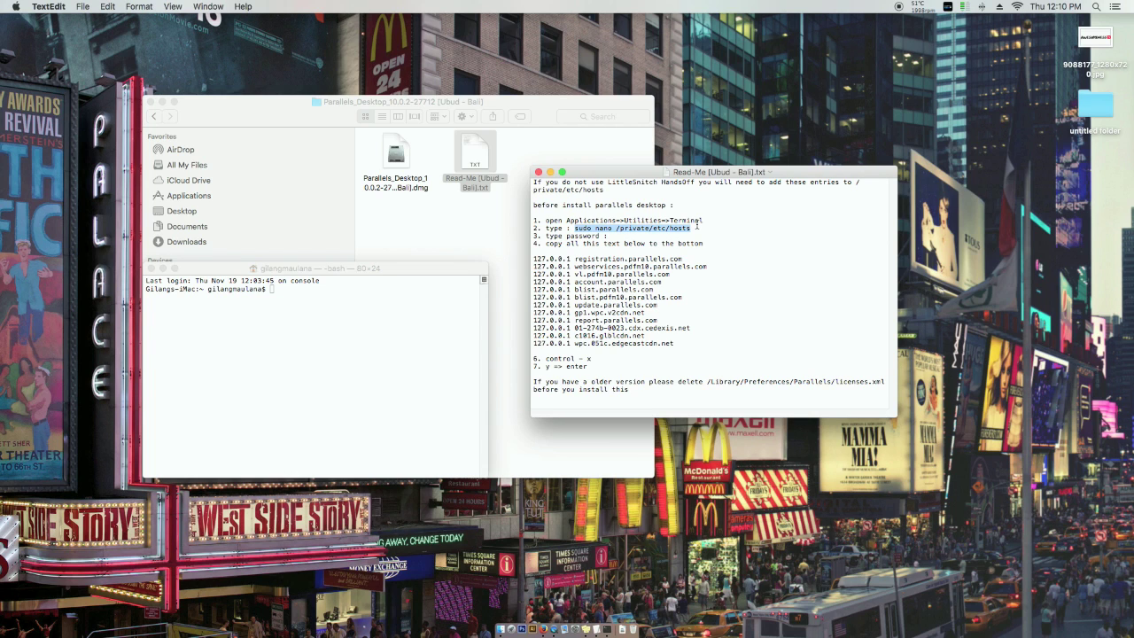
click(323, 363)
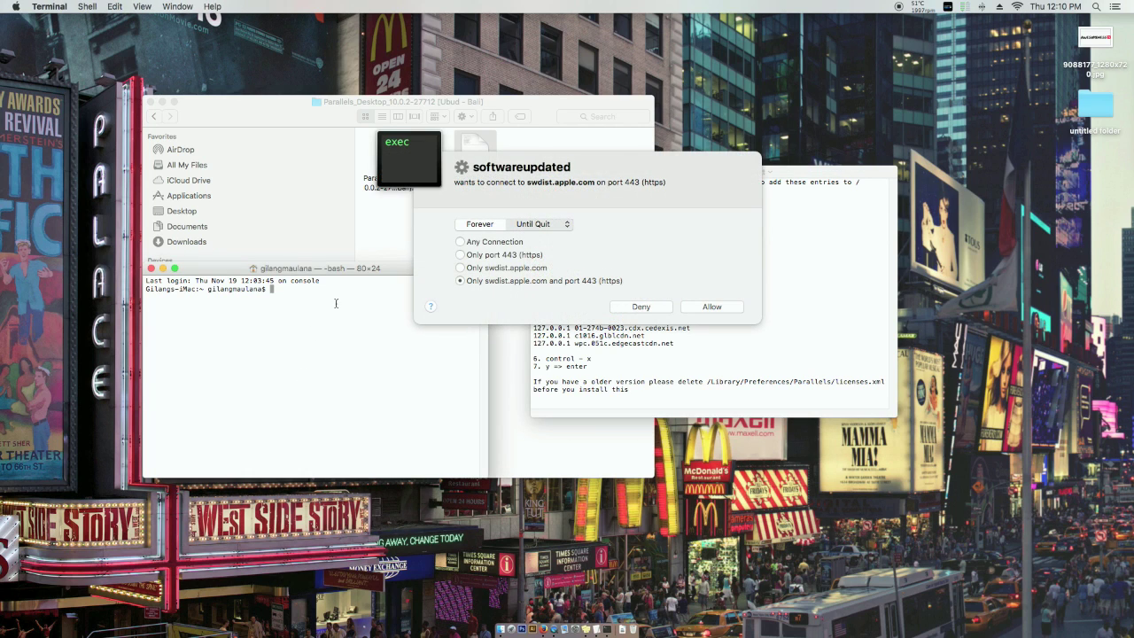
Allow the softwareupdated connection request for Any Connection and make the rule apply Forever.
click(489, 242)
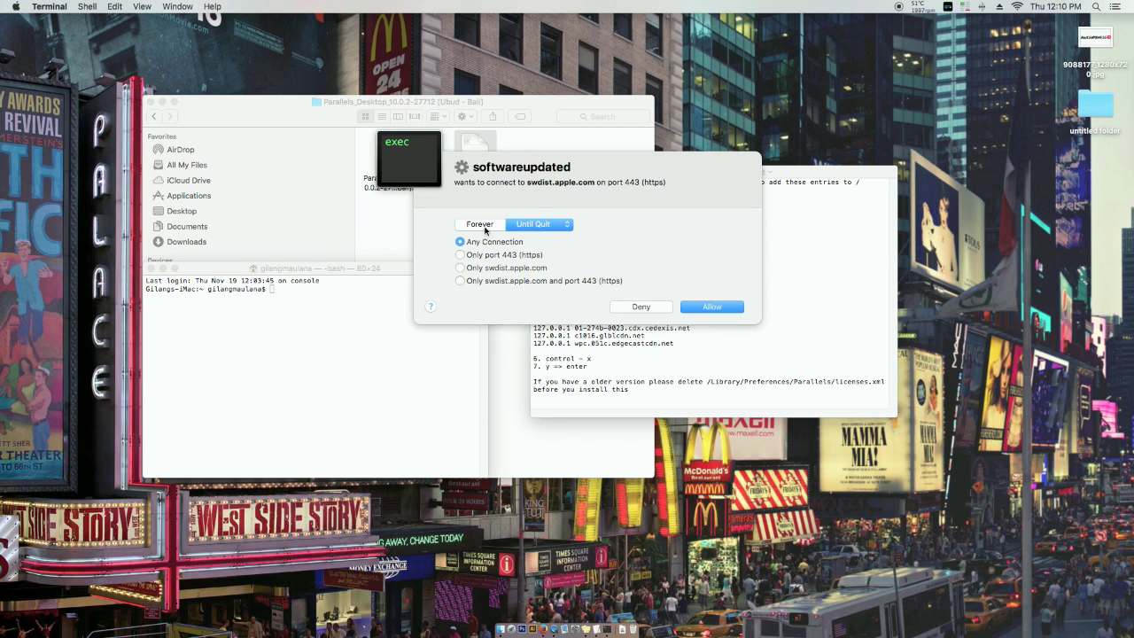
click(483, 225)
click(711, 307)
Run the copied sudo nano /private/etc/hosts command in Terminal and submit the account password.
key(super+v)
key(Return)
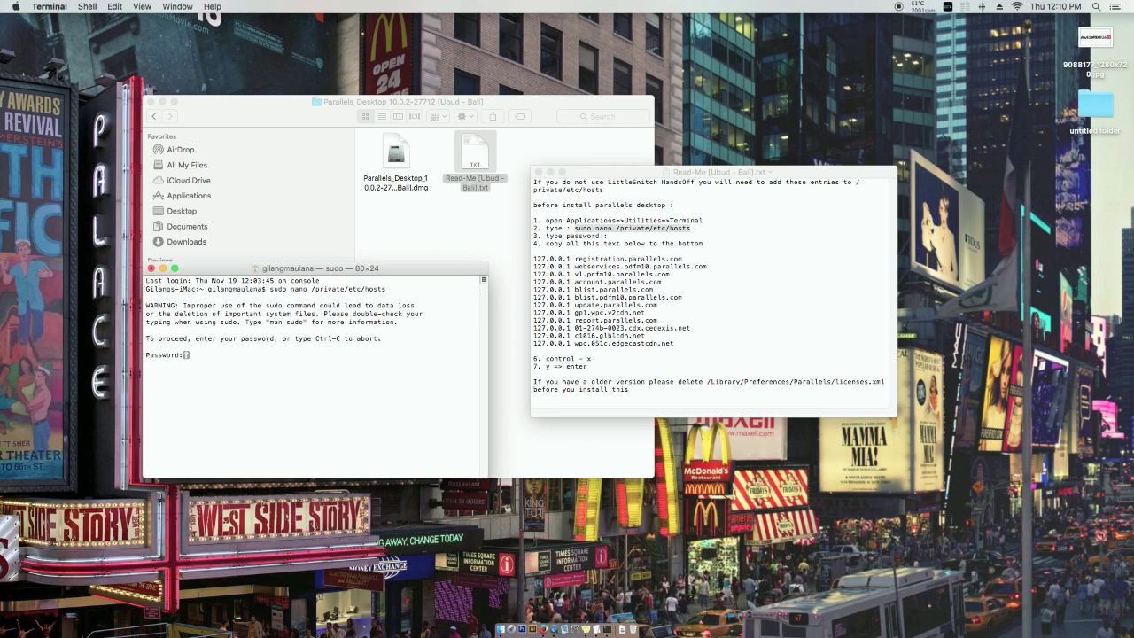
key(Return)
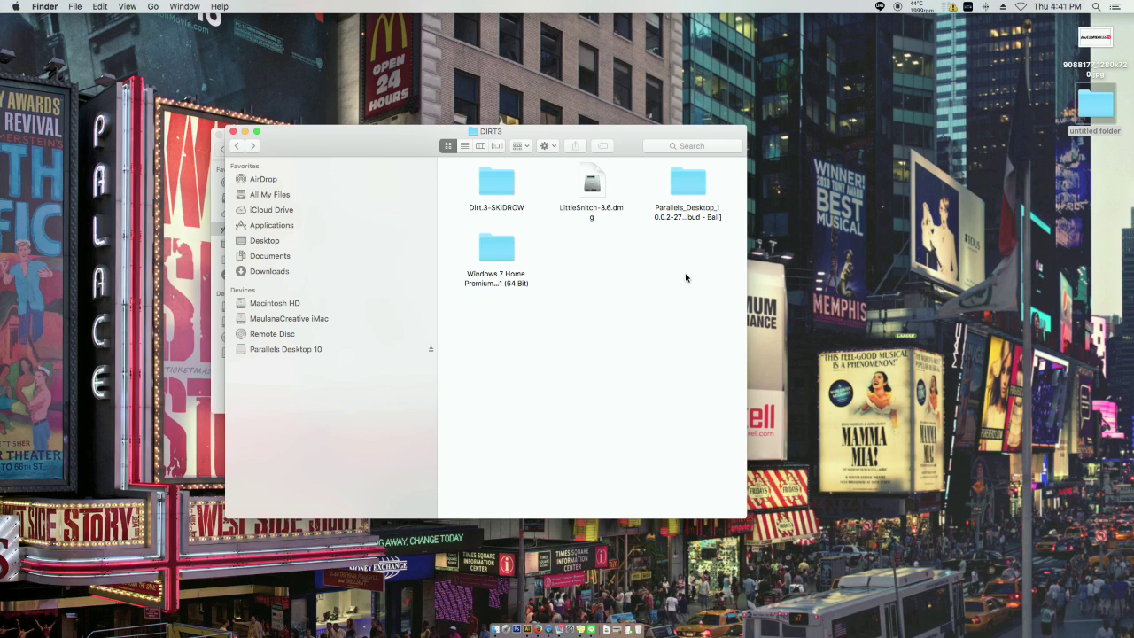
Open the Parallels Desktop disk image from its folder in DIRT3 and launch the Install package.
double_click(693, 189)
click(481, 186)
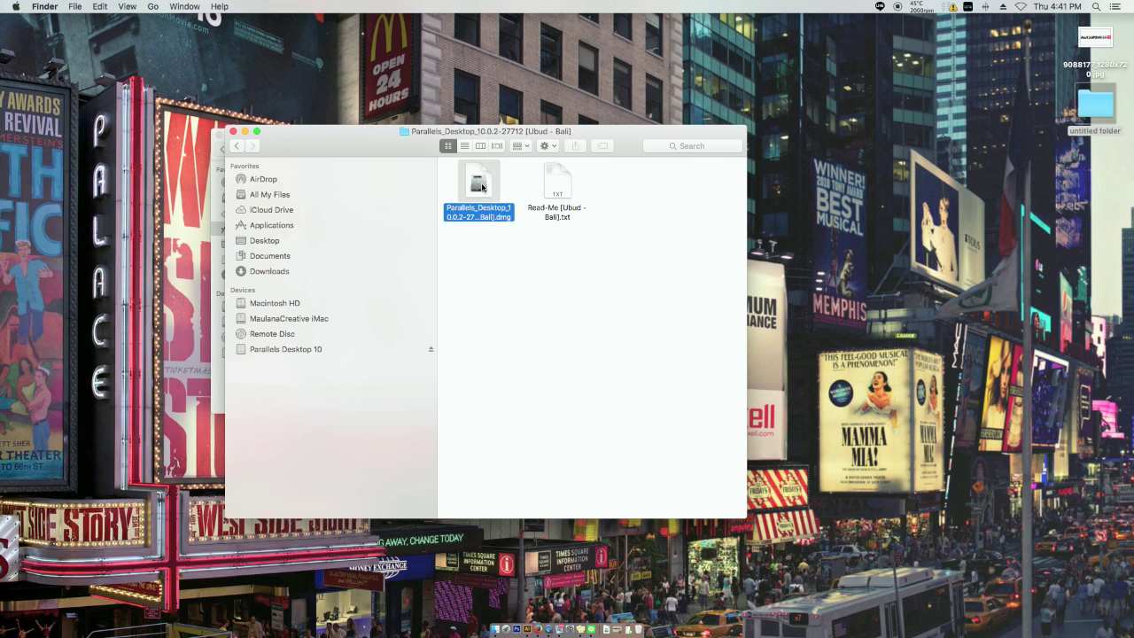
double_click(481, 186)
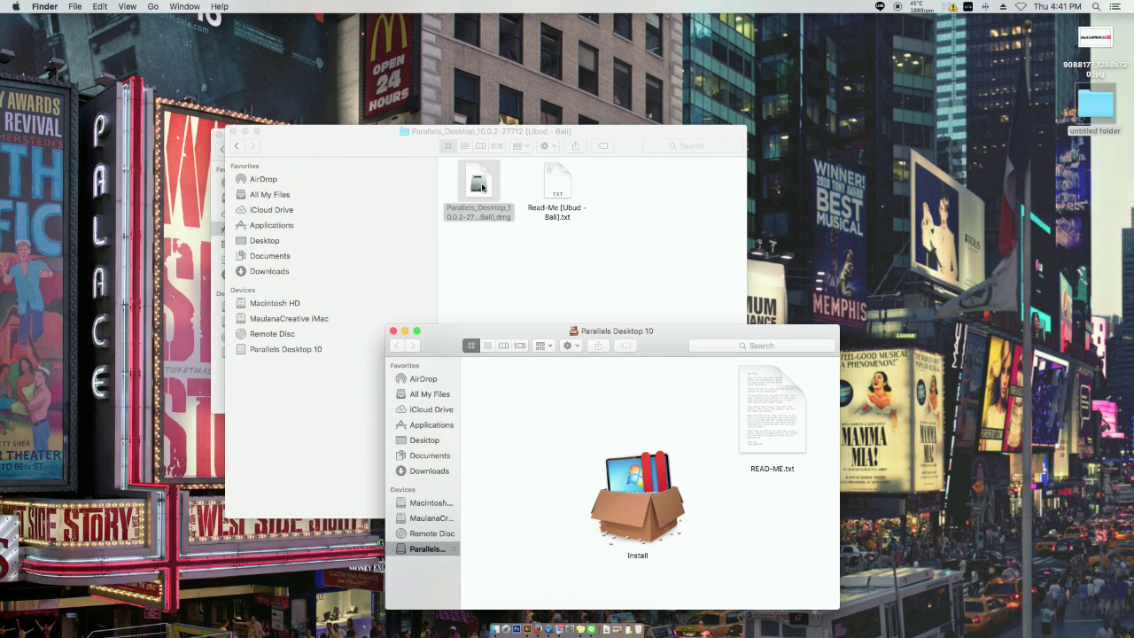
drag(689, 331, 724, 243)
double_click(684, 399)
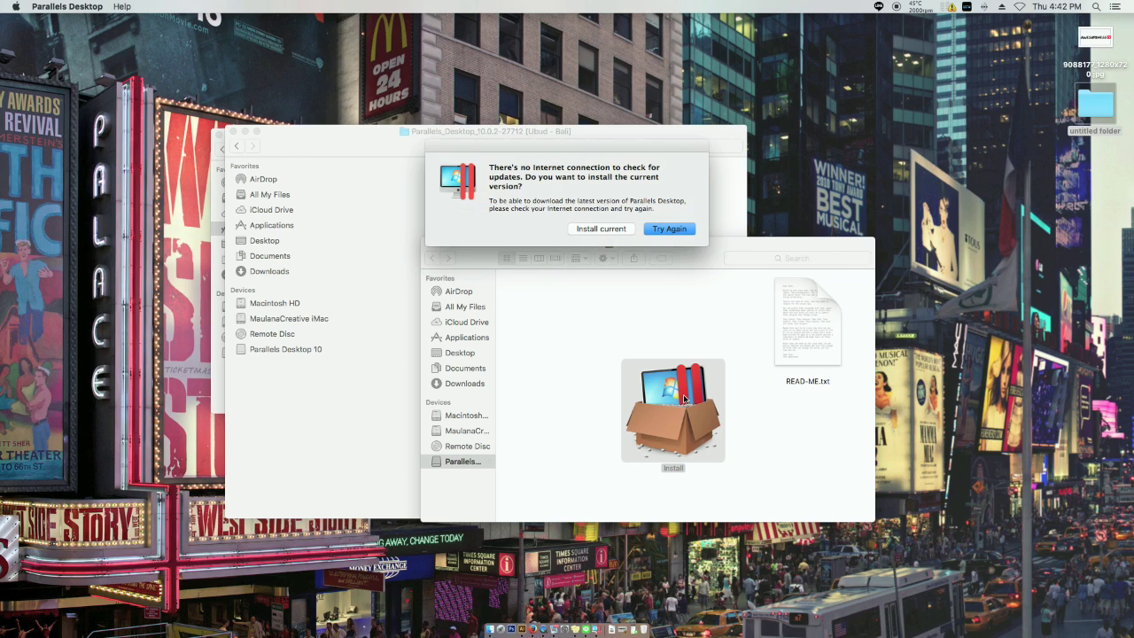
Choose to install the current version of Parallels Desktop and authorize the installation with the administrator password.
click(609, 231)
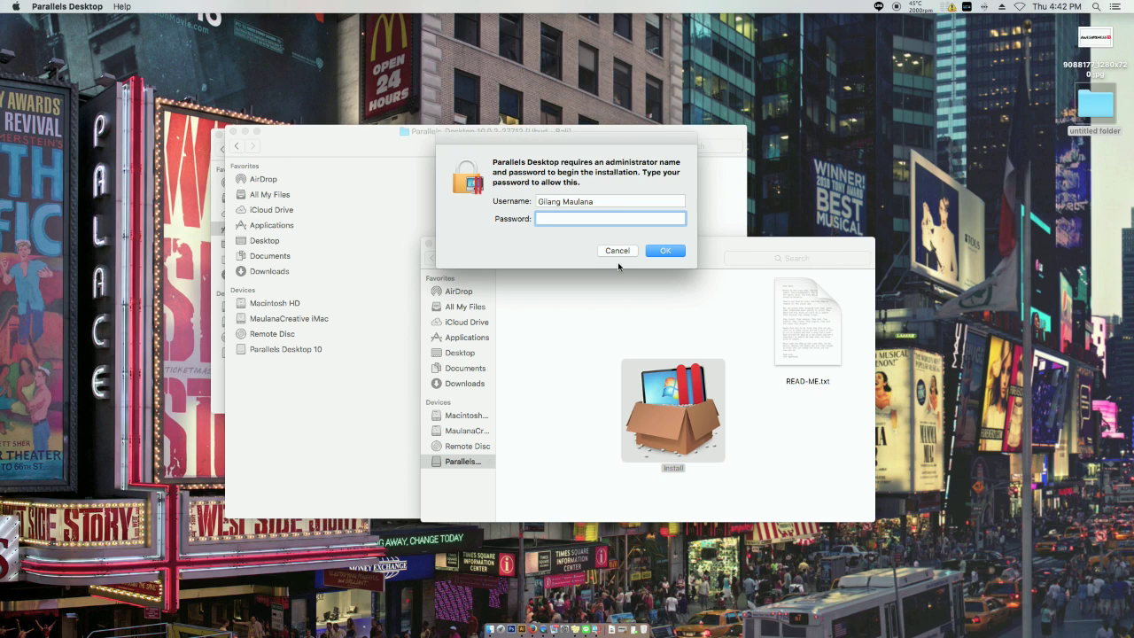
text(*******)
key(Return)
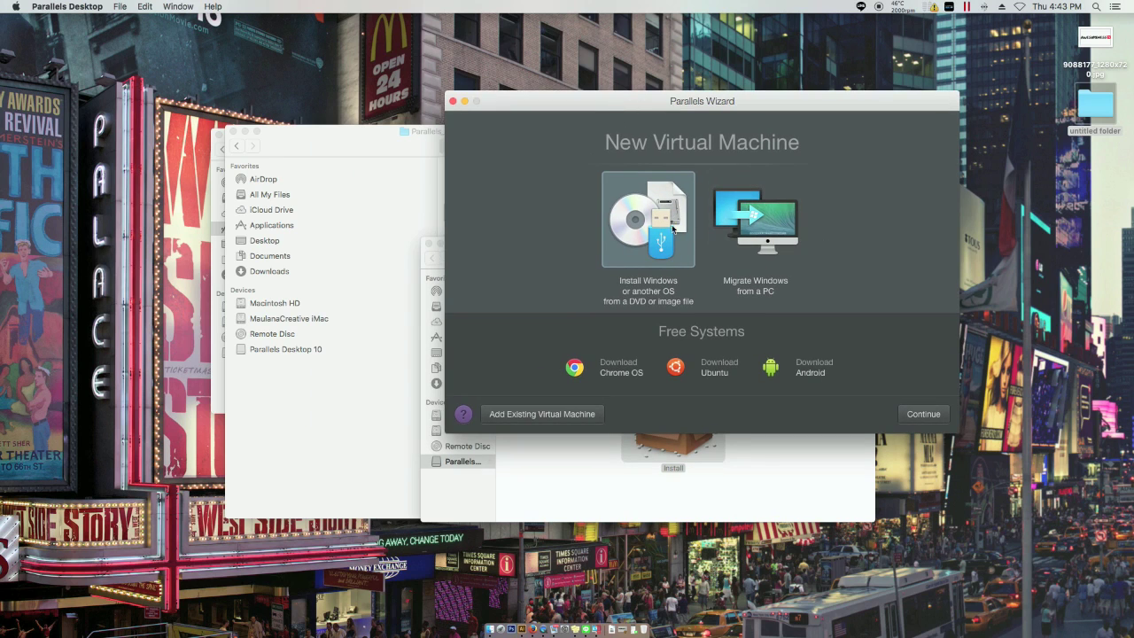
Set the new virtual machine to install Windows from an image file and close the Parallels Desktop 10 volume window.
double_click(652, 225)
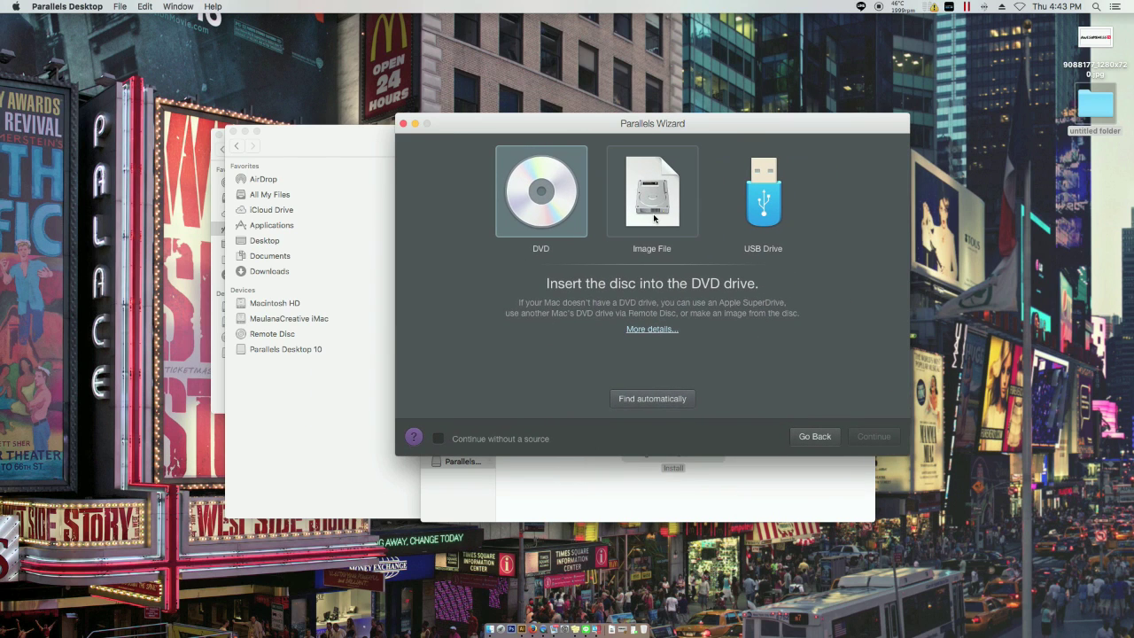
click(653, 217)
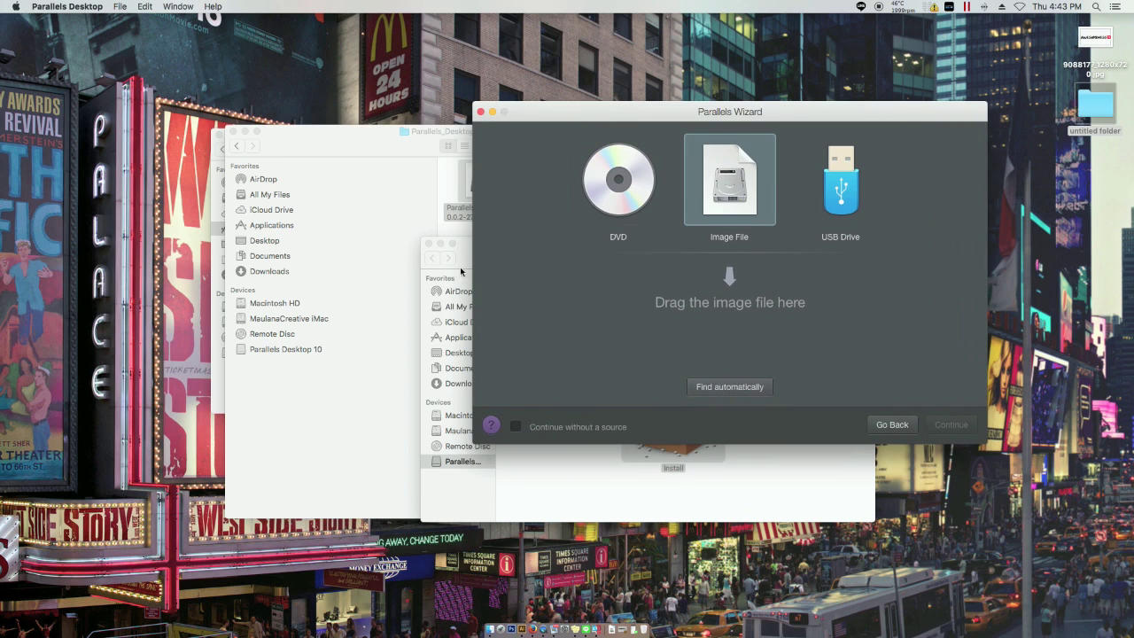
click(460, 271)
click(426, 243)
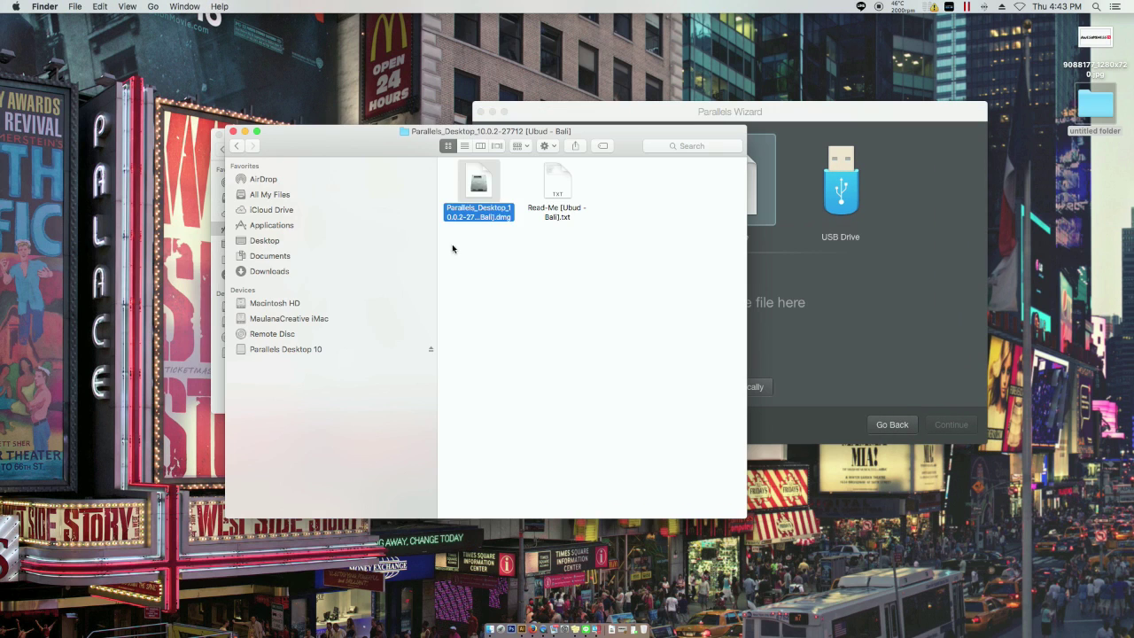
Supply the Windows 7 Home Premium ISO from its folder in DIRT3 as the wizard's image file and continue.
click(237, 145)
double_click(496, 250)
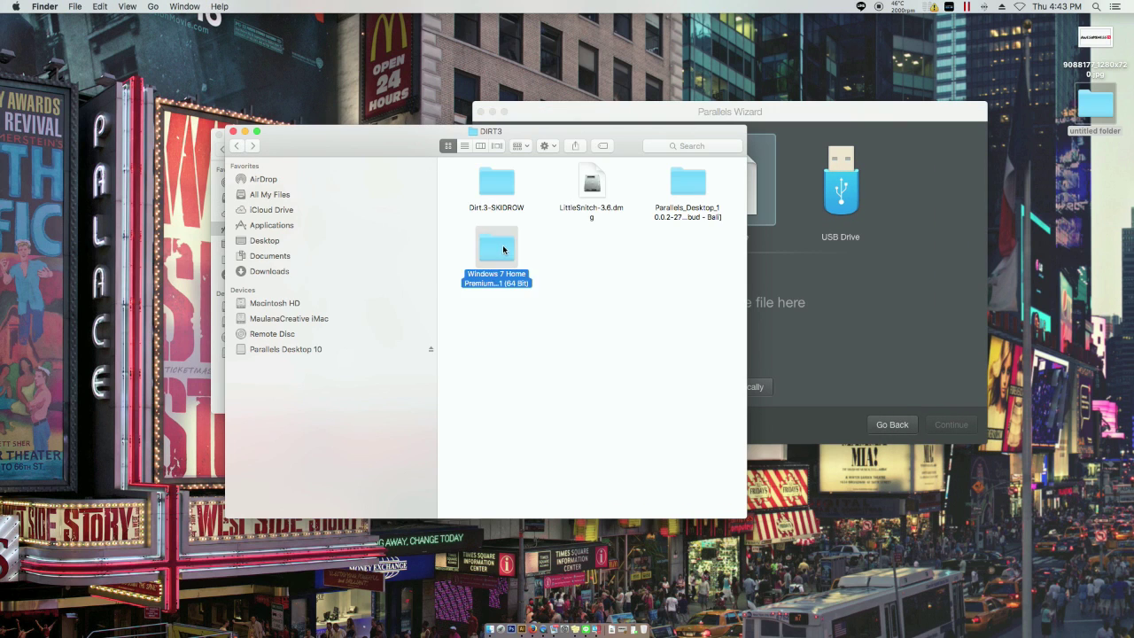
drag(615, 139, 554, 137)
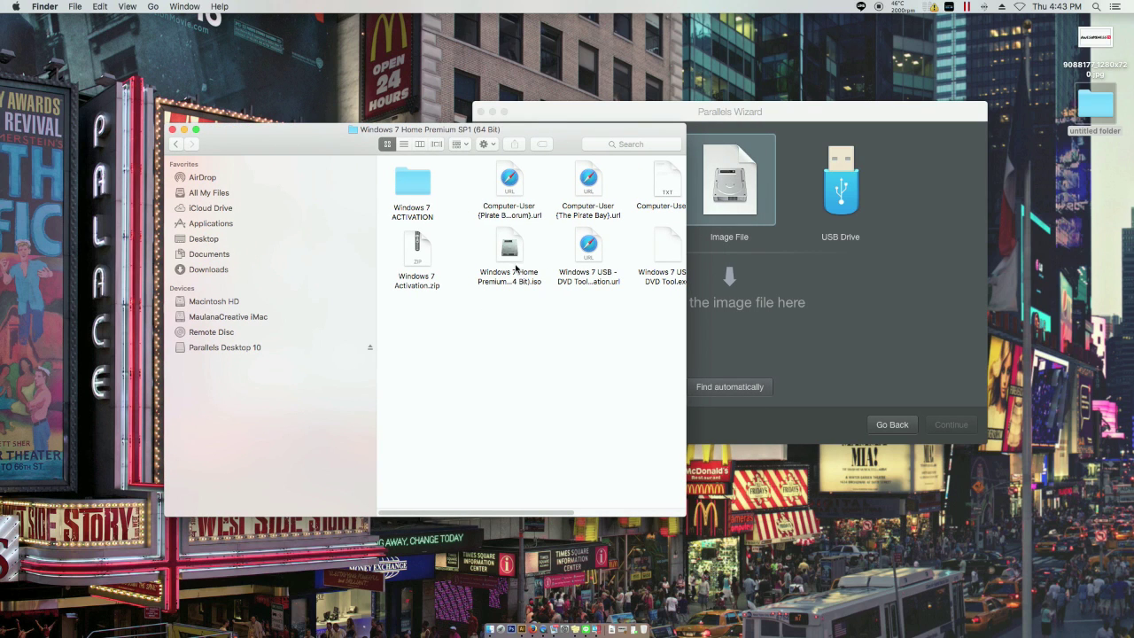
drag(515, 253, 778, 304)
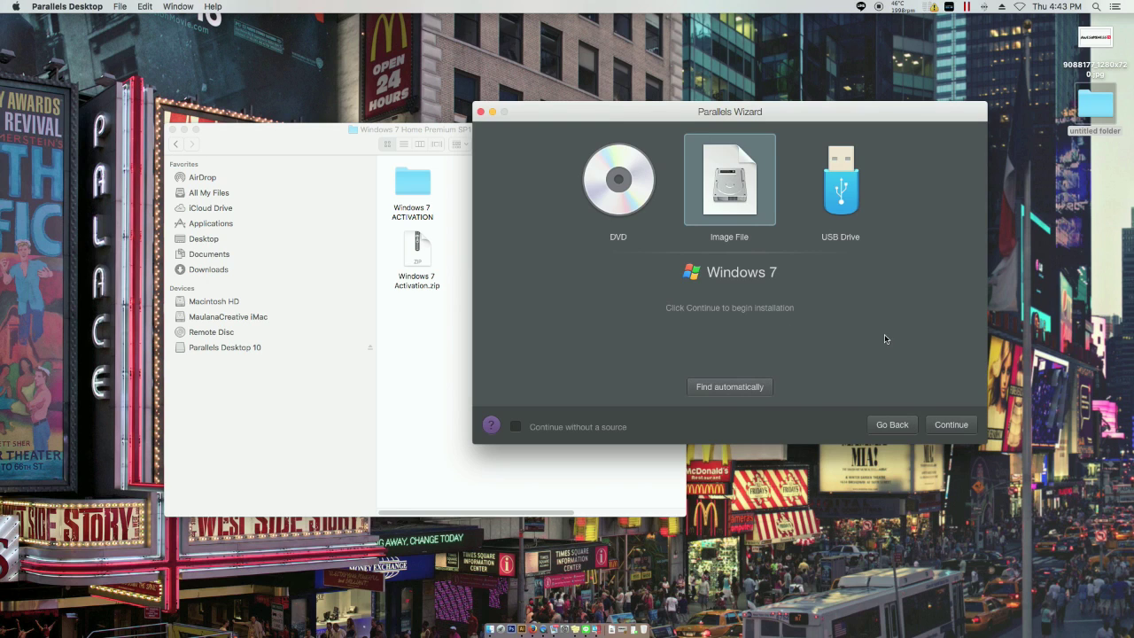
click(950, 425)
Arrange the wizard and Finder windows and open the Windows 7 ACTIVATION folder.
drag(689, 121, 622, 123)
click(430, 337)
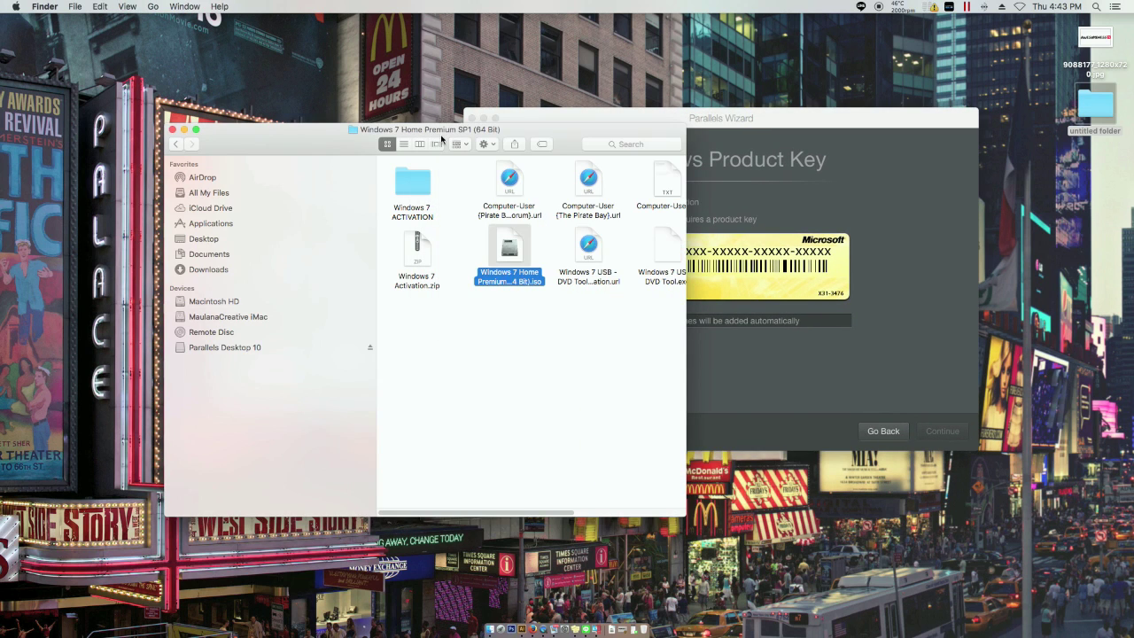
drag(441, 137, 382, 97)
double_click(353, 144)
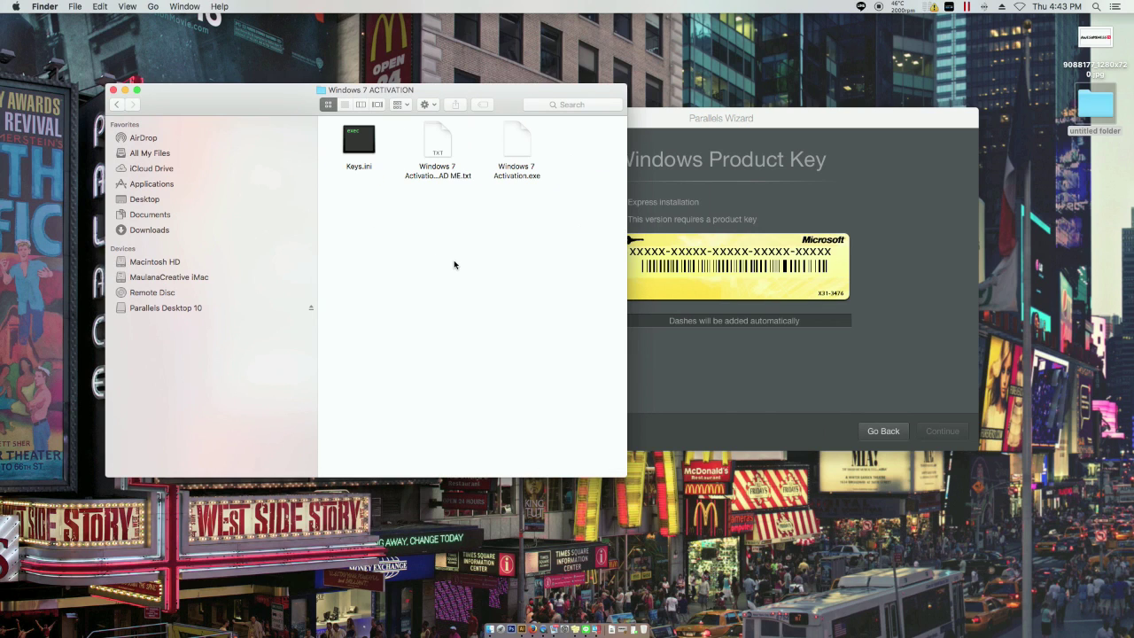
Open Keys.ini with TextEdit, choosing it from the list of other applications.
right_click(368, 140)
mouse_move(455, 154)
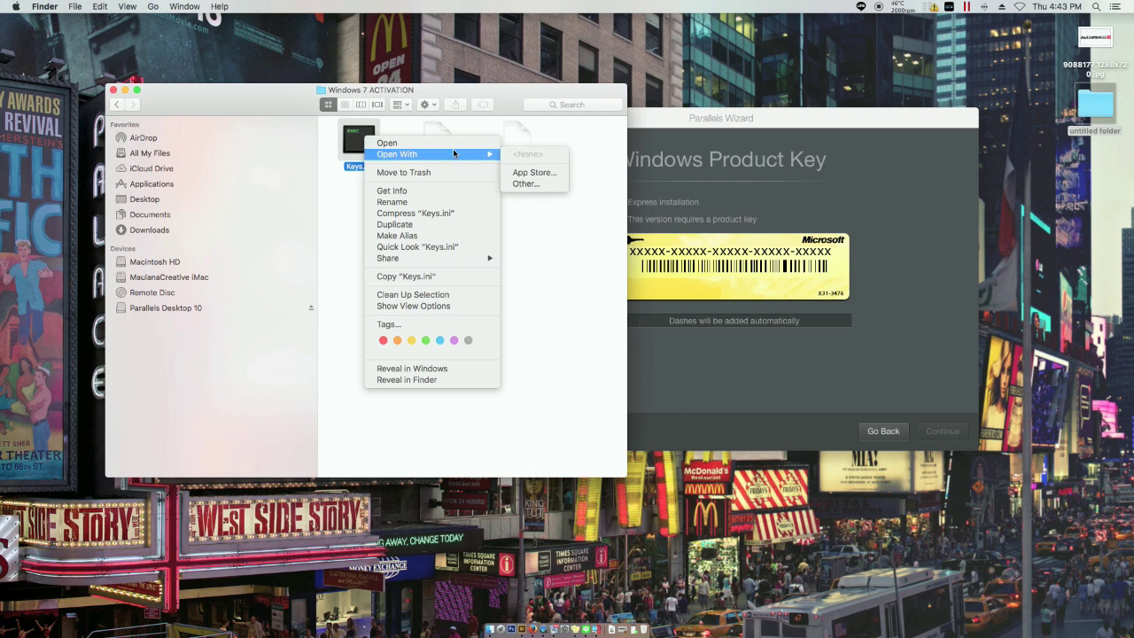
click(528, 182)
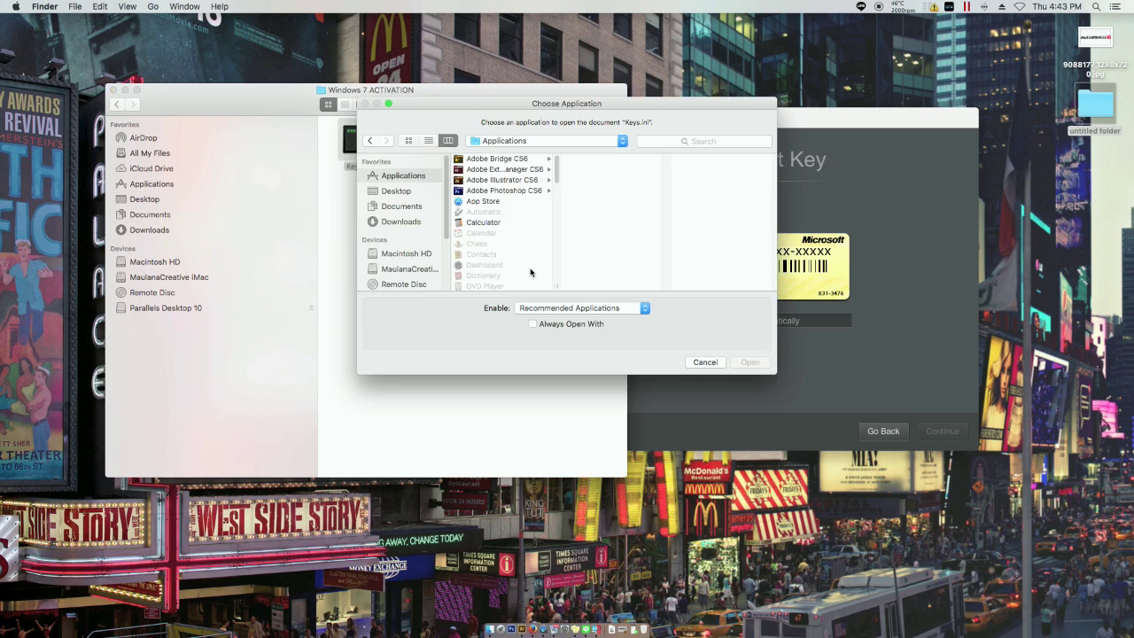
scroll(531, 272, down, 10)
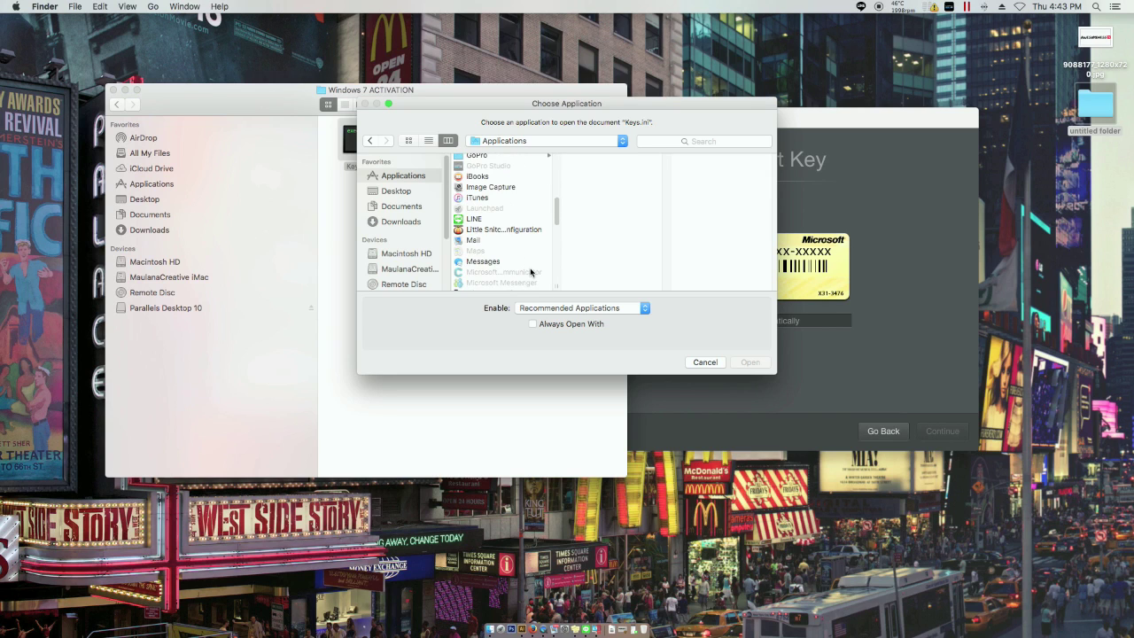
scroll(531, 272, down, 10)
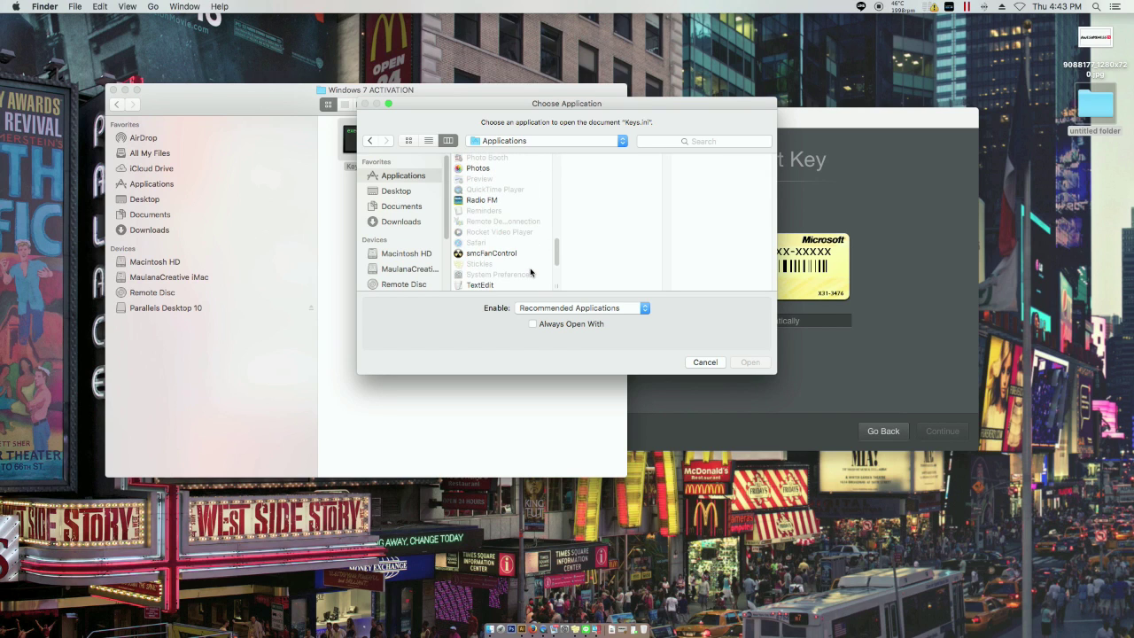
scroll(530, 271, down, 3)
scroll(490, 218, up, 4)
scroll(491, 217, up, 5)
scroll(491, 218, up, 8)
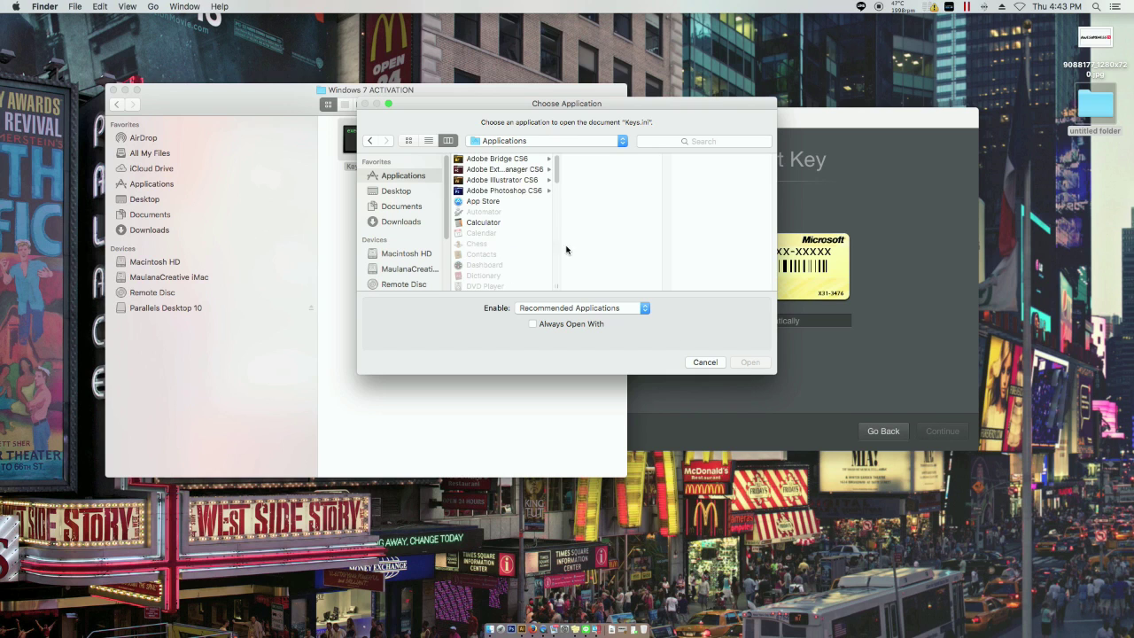
drag(772, 372, 896, 561)
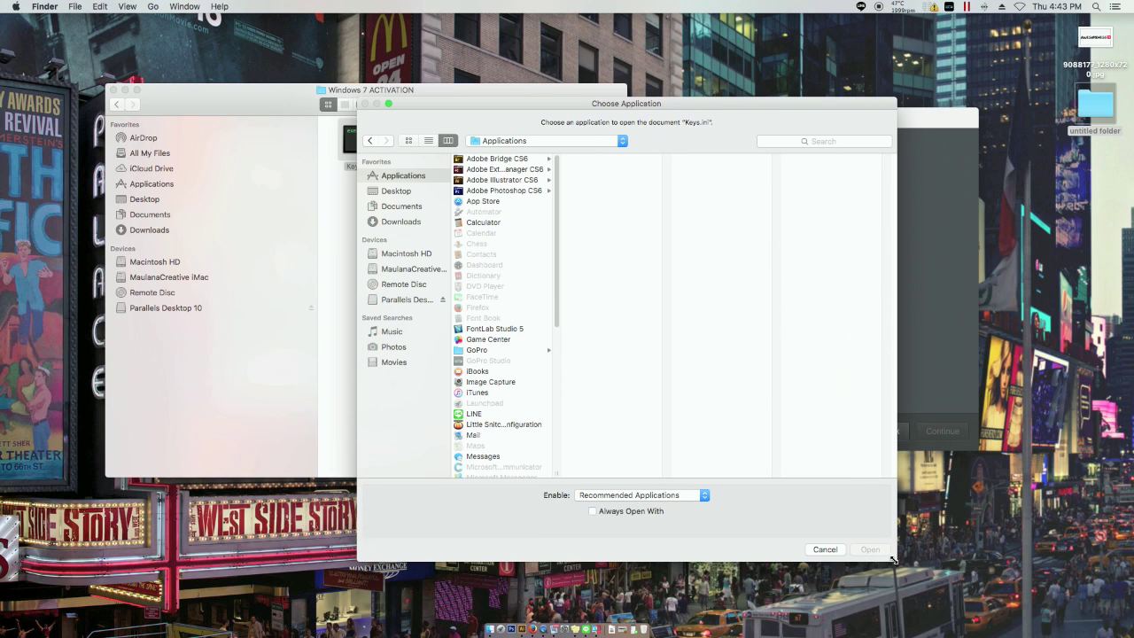
scroll(559, 284, down, 6)
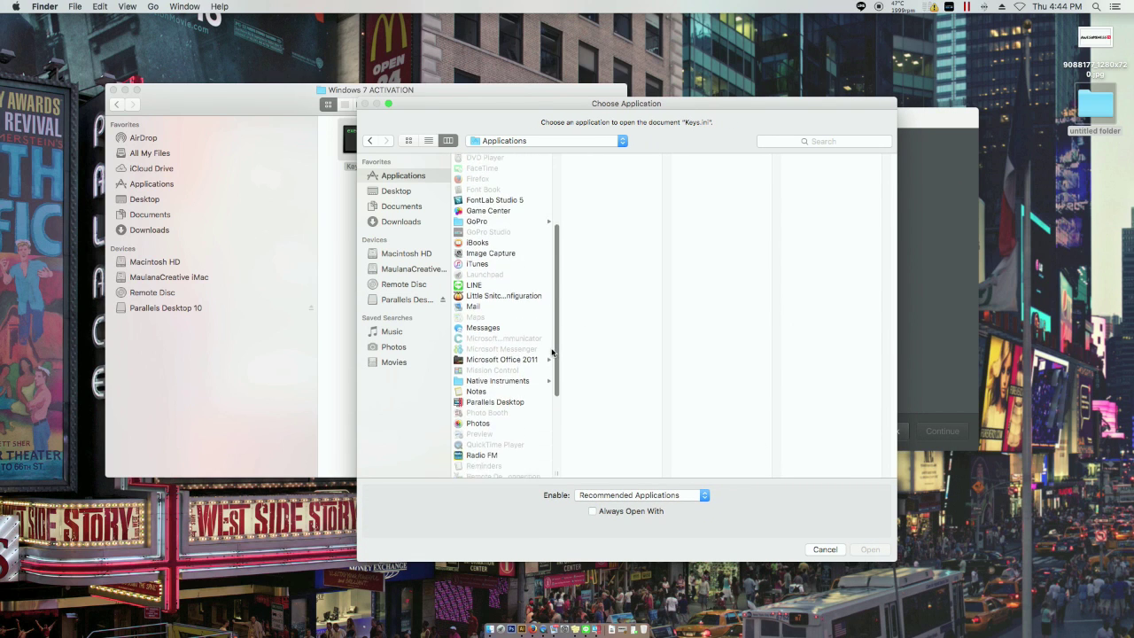
scroll(548, 381, down, 6)
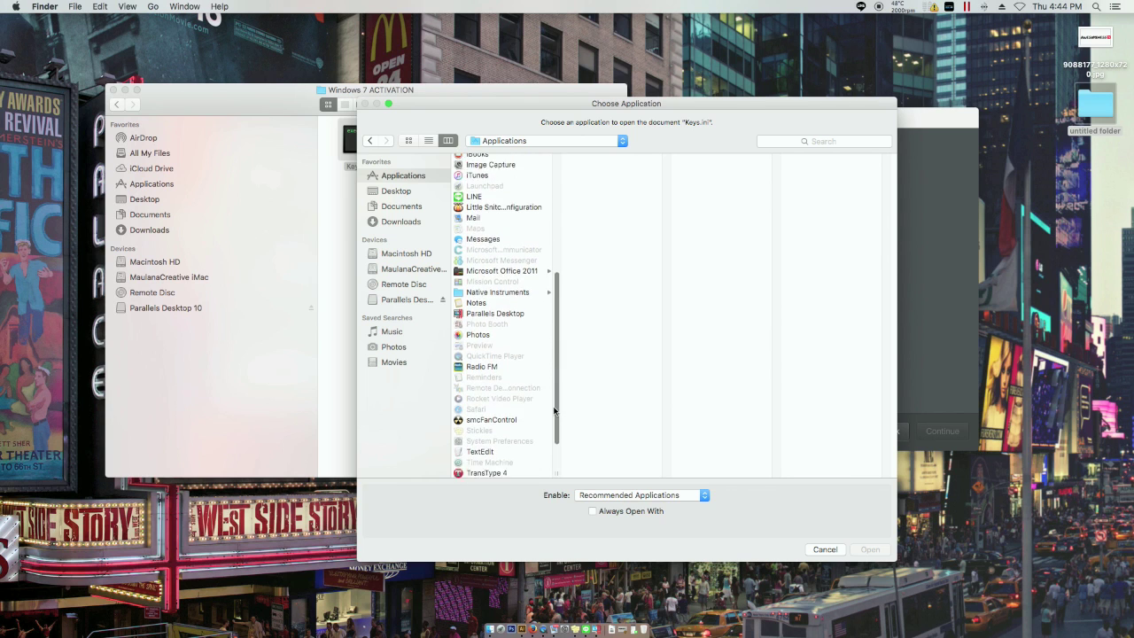
double_click(478, 408)
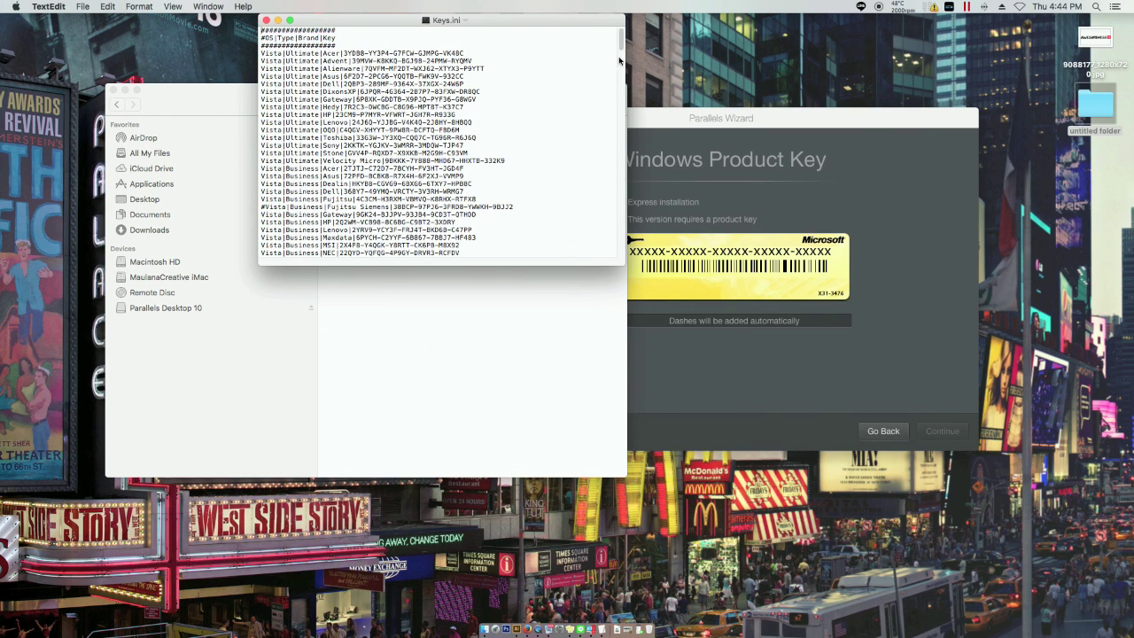
Enlarge the Keys.ini window, find the Windows 7 HomePremium entries and copy the product key listed for Acer.
drag(618, 263, 875, 619)
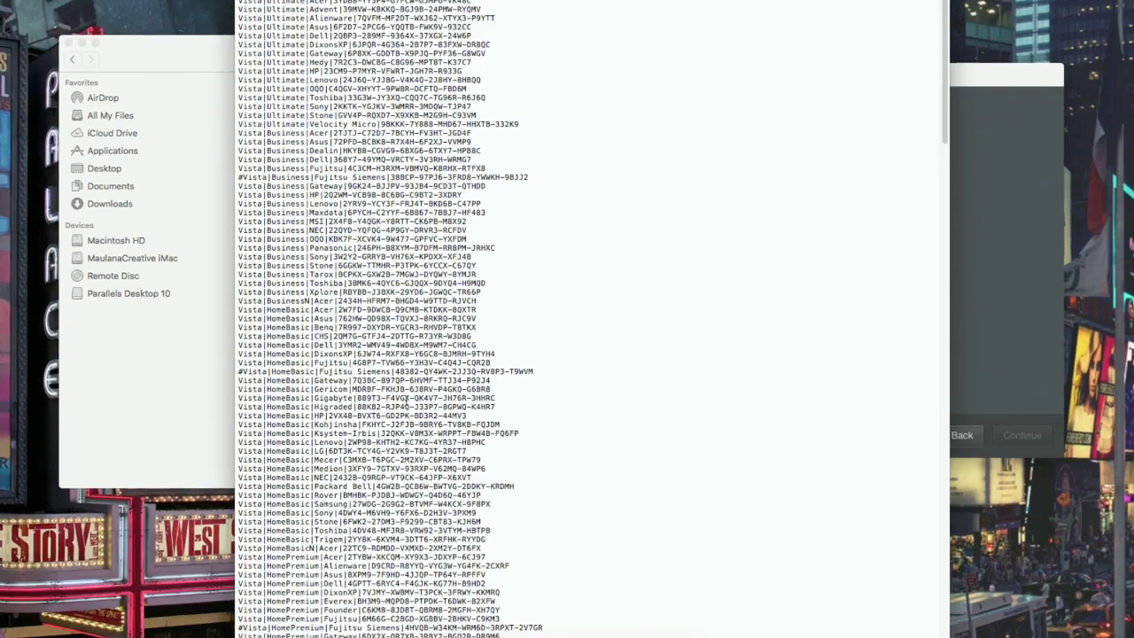
scroll(391, 390, down, 10)
scroll(386, 382, down, 10)
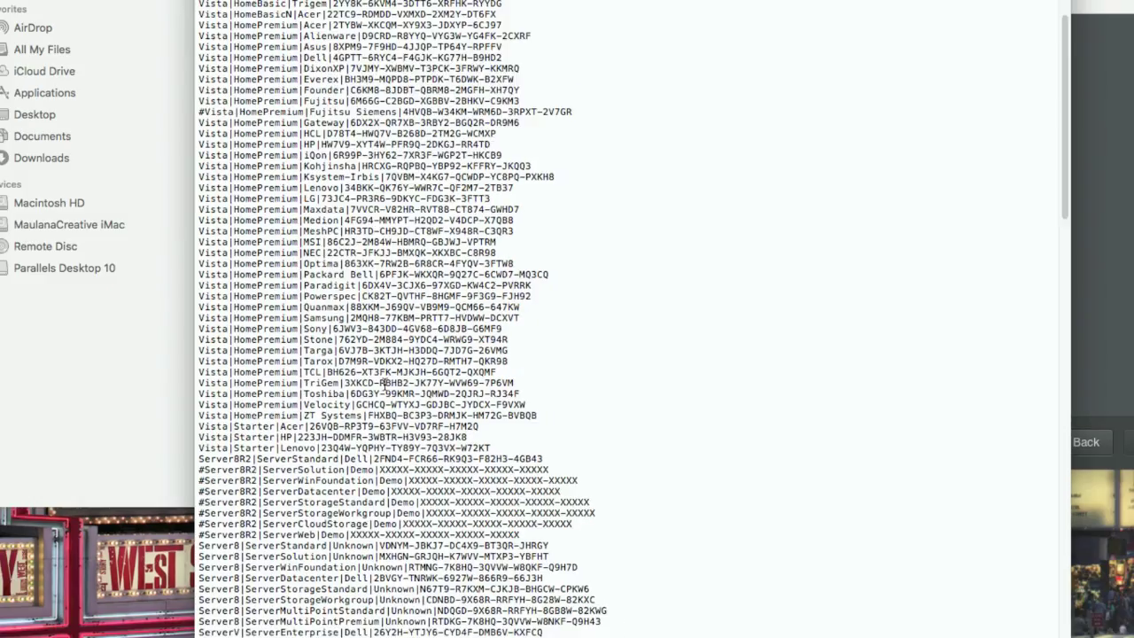
scroll(387, 383, down, 10)
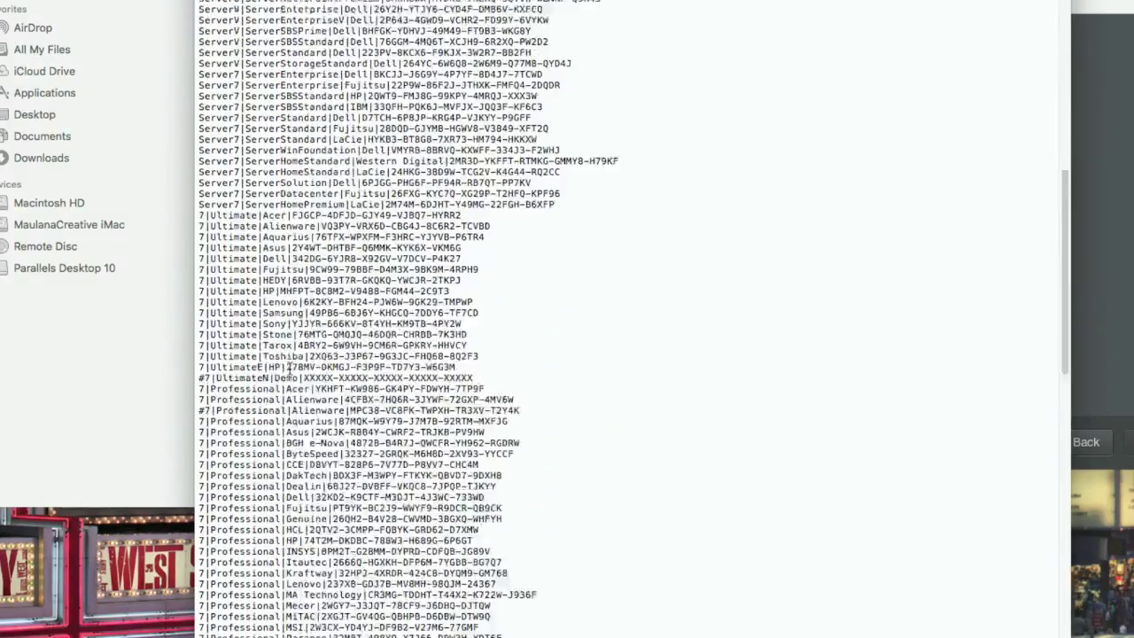
scroll(288, 363, down, 10)
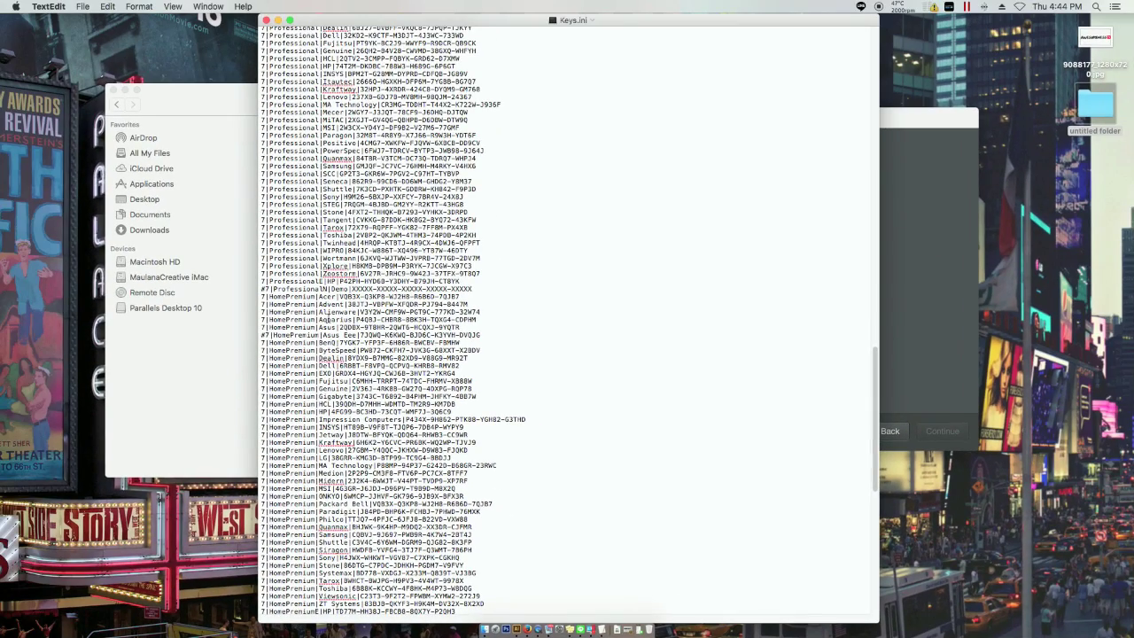
drag(339, 296, 461, 296)
key(super+c)
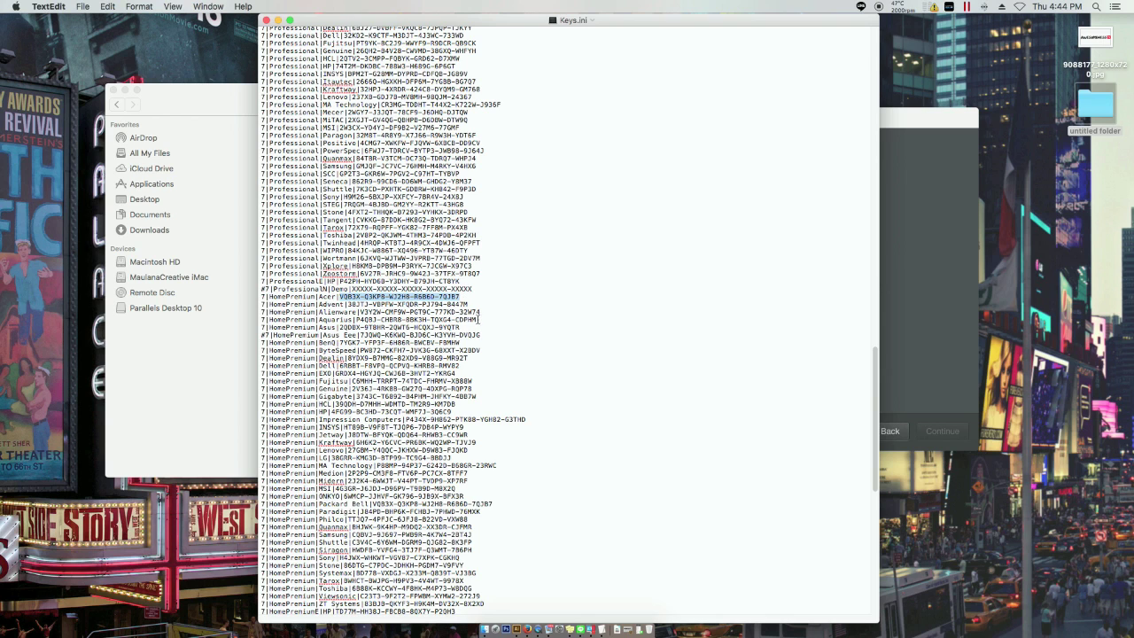
Paste the copied product key into the Parallels Wizard's Product Key field and continue.
click(921, 329)
click(815, 325)
key(super+v)
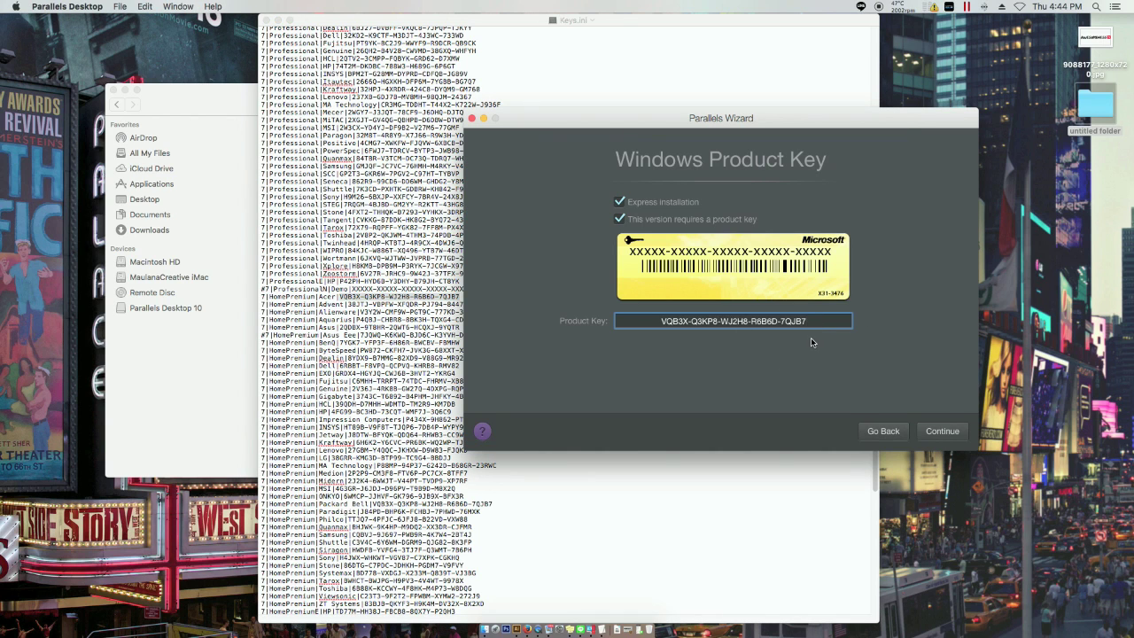
click(936, 432)
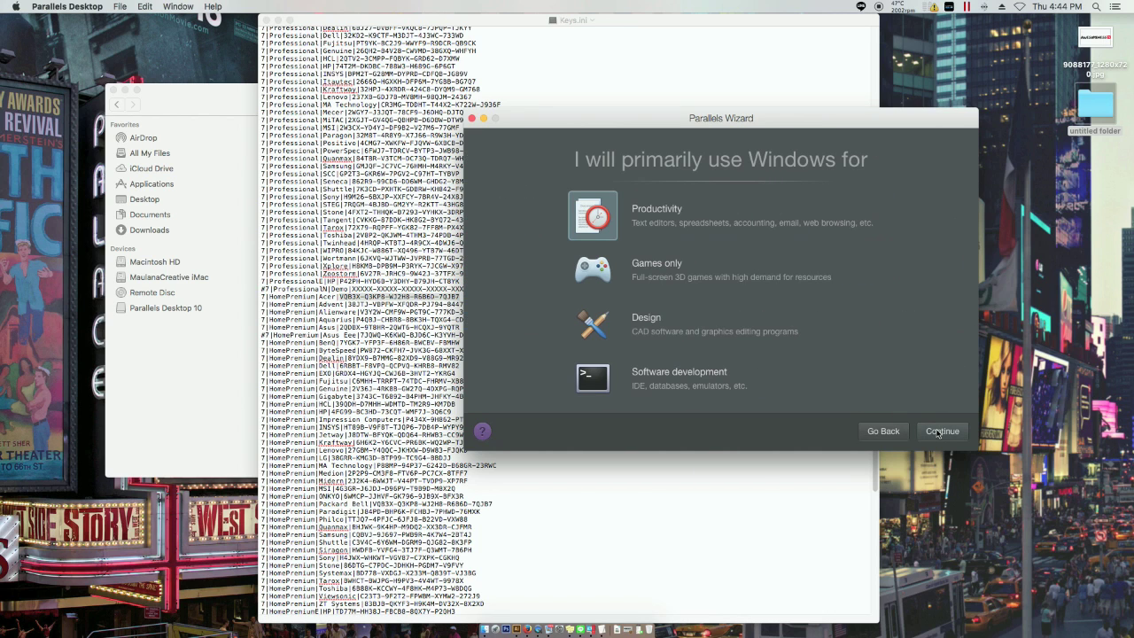
Choose Games only as the primary use of Windows and continue to start creating the virtual machine.
click(646, 290)
click(940, 433)
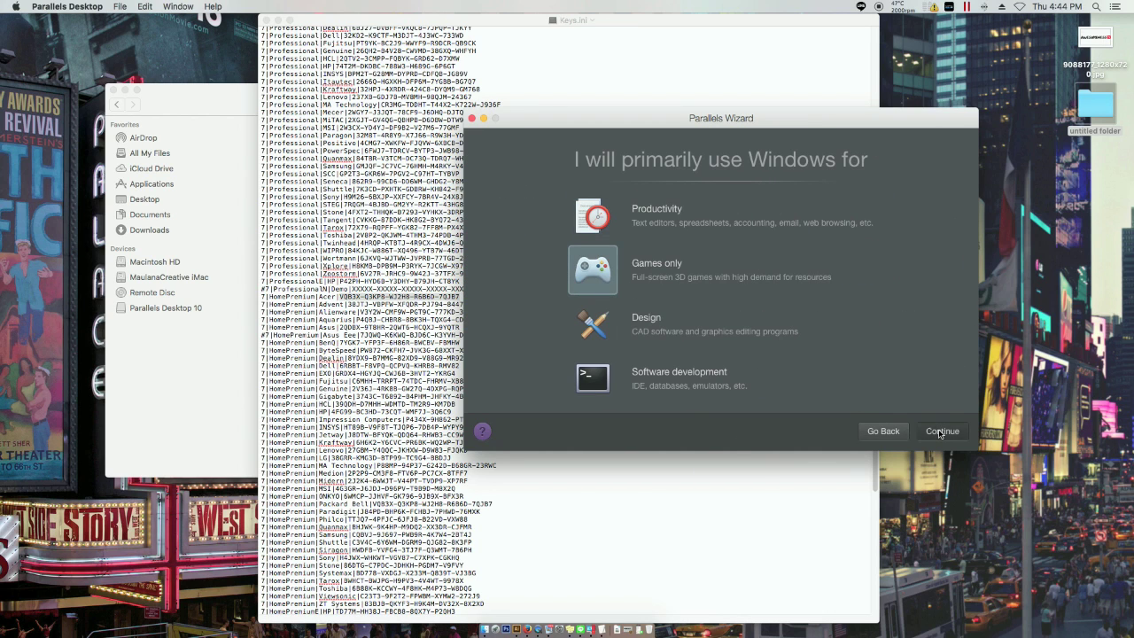
click(939, 432)
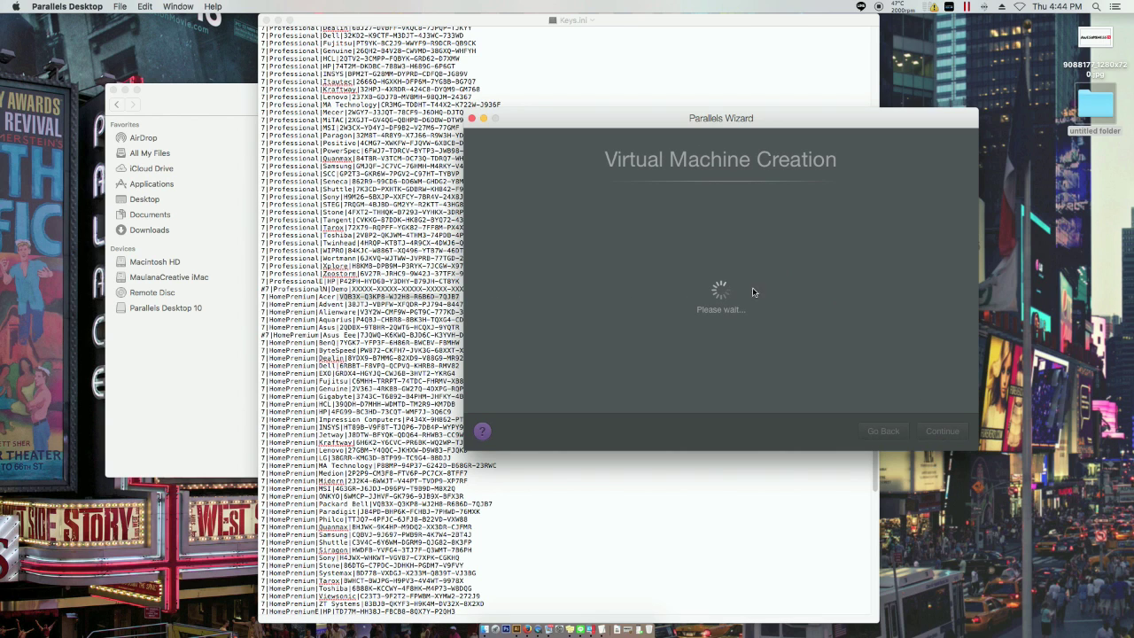
Close the Windows 7 ACTIVATION and Applications Finder windows and reposition the Parallels Wizard window on the desktop.
drag(766, 124, 694, 125)
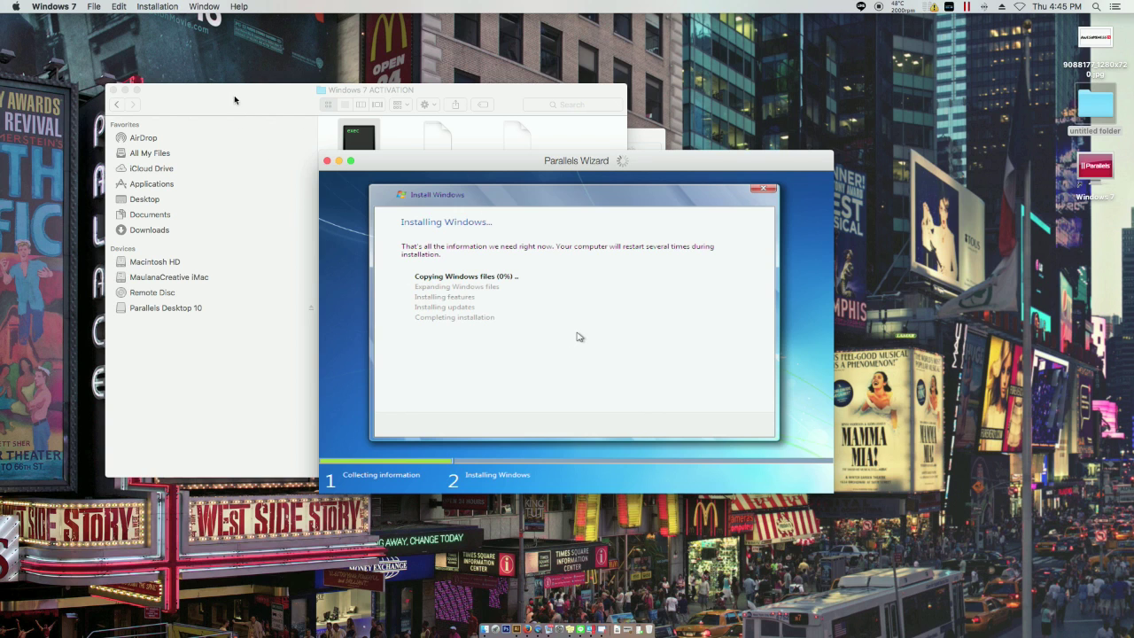
click(142, 97)
click(114, 90)
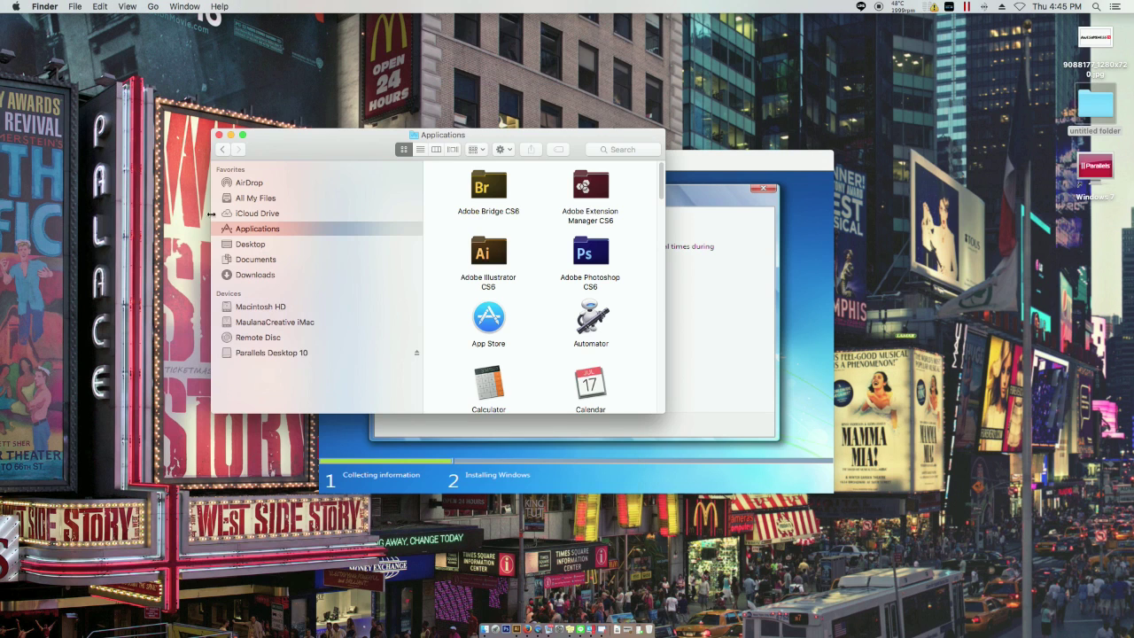
click(220, 134)
drag(540, 162, 413, 89)
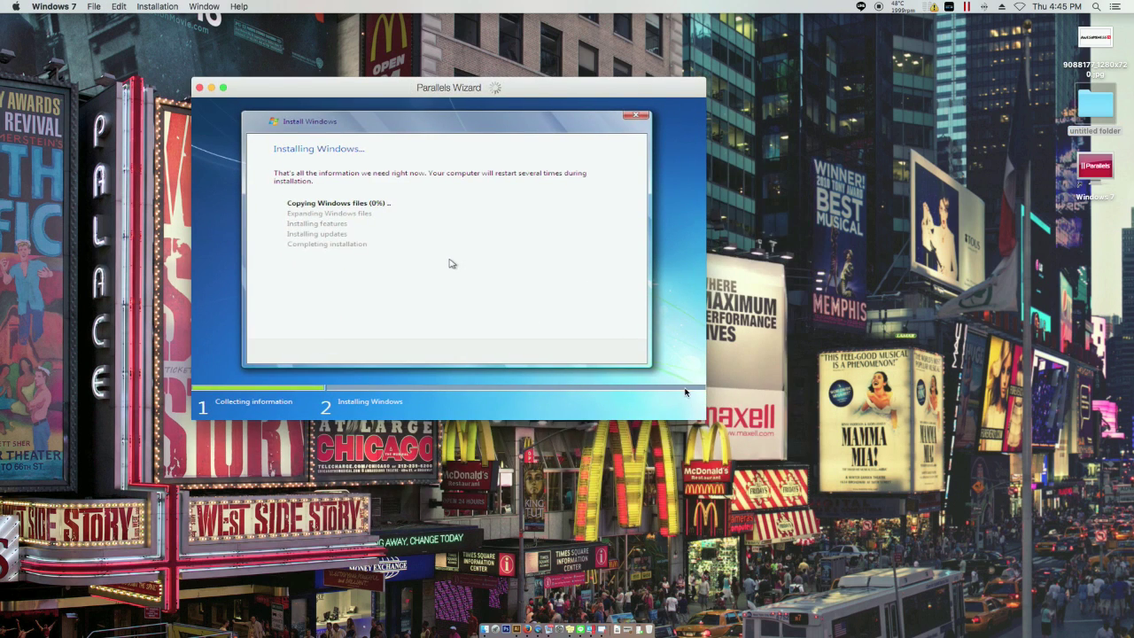
click(452, 263)
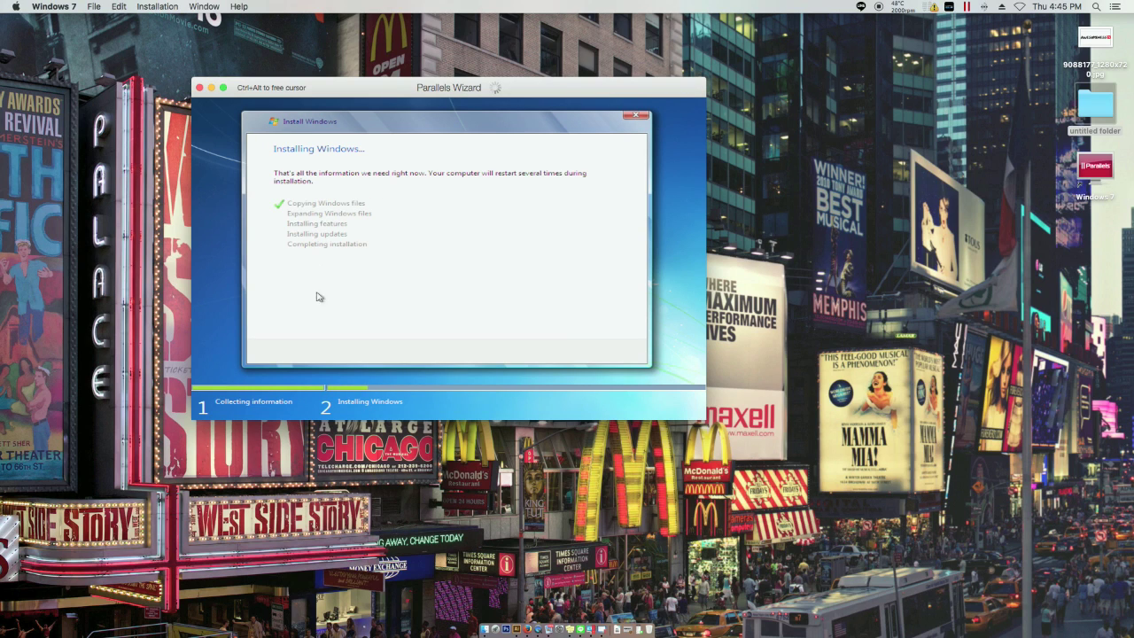
key(alt+F4)
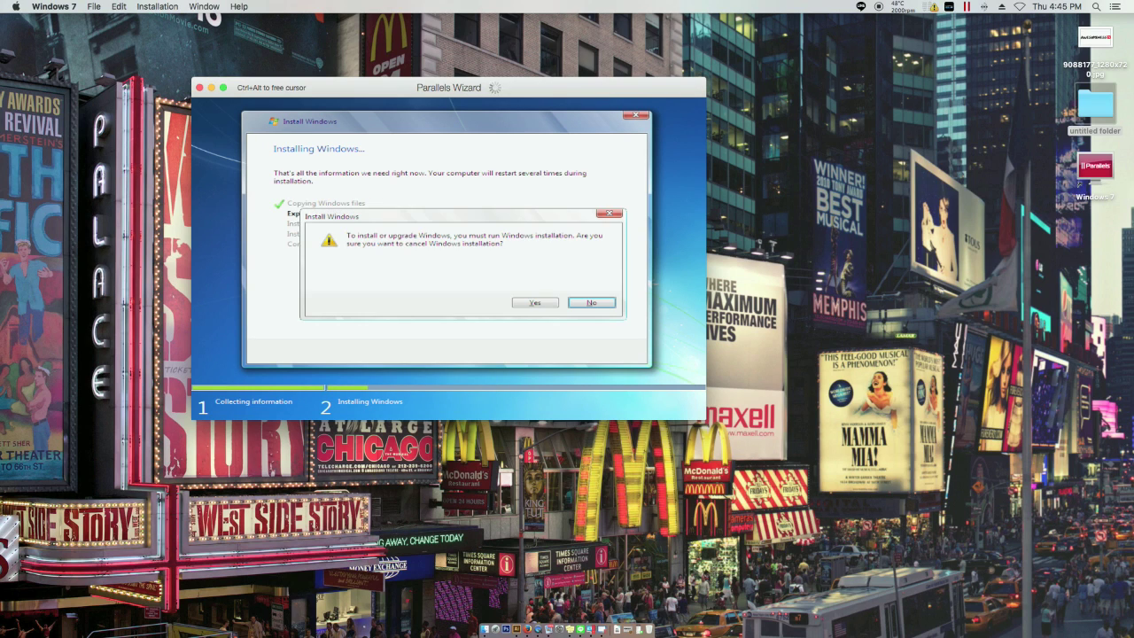
click(589, 303)
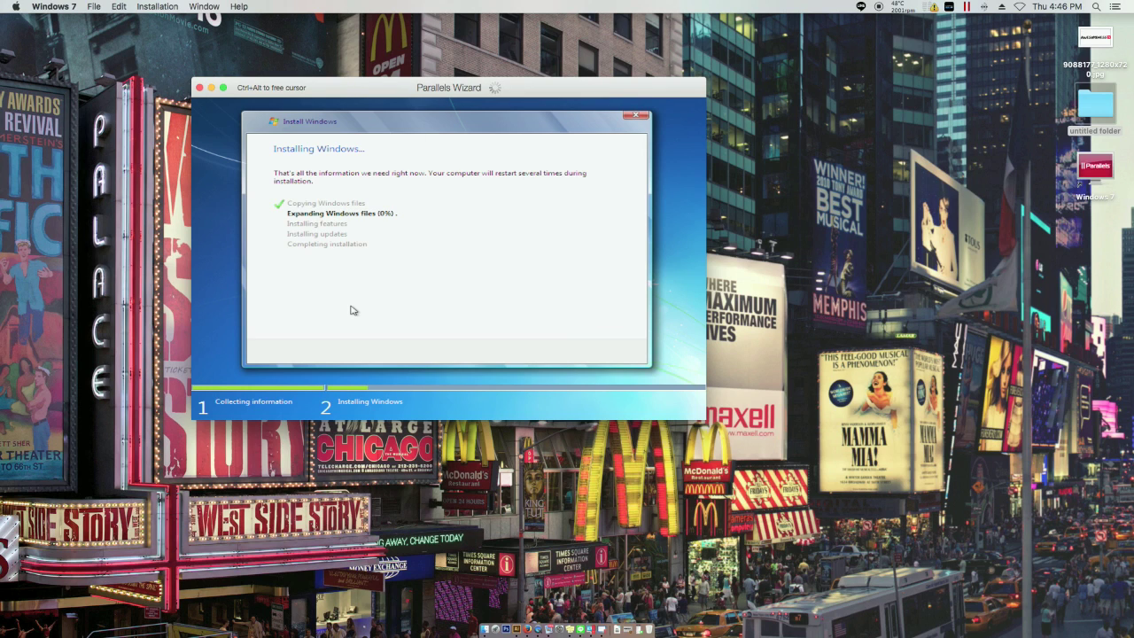
key(ctrl+alt)
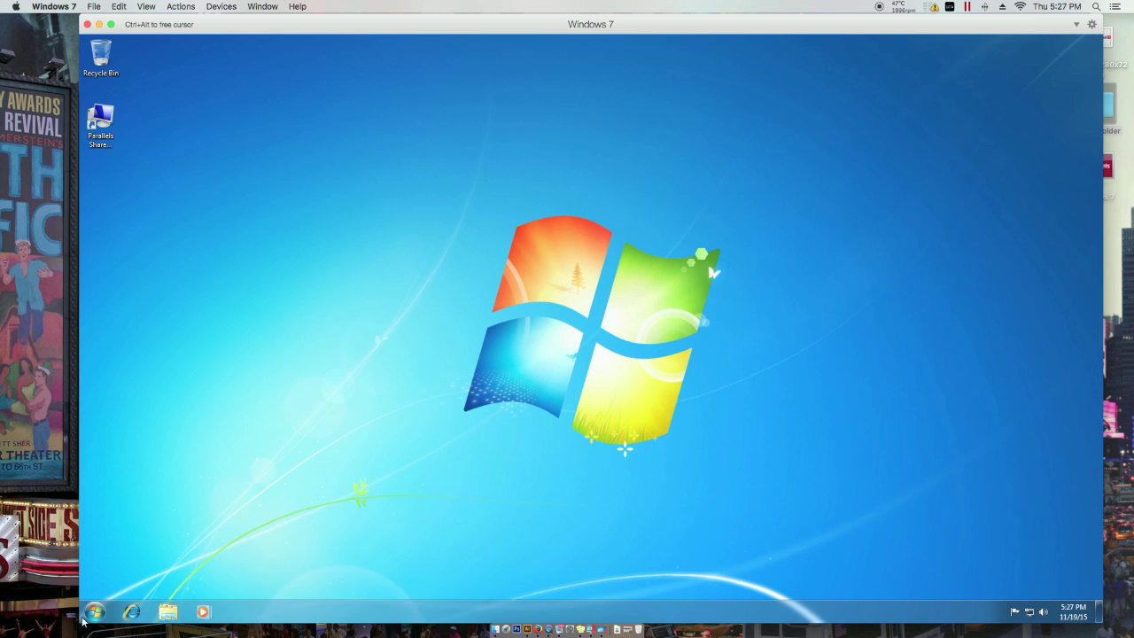
In a maximized Internet Explorer window, search for utorrent and go to the edition choices on the official µTorrent site.
click(132, 611)
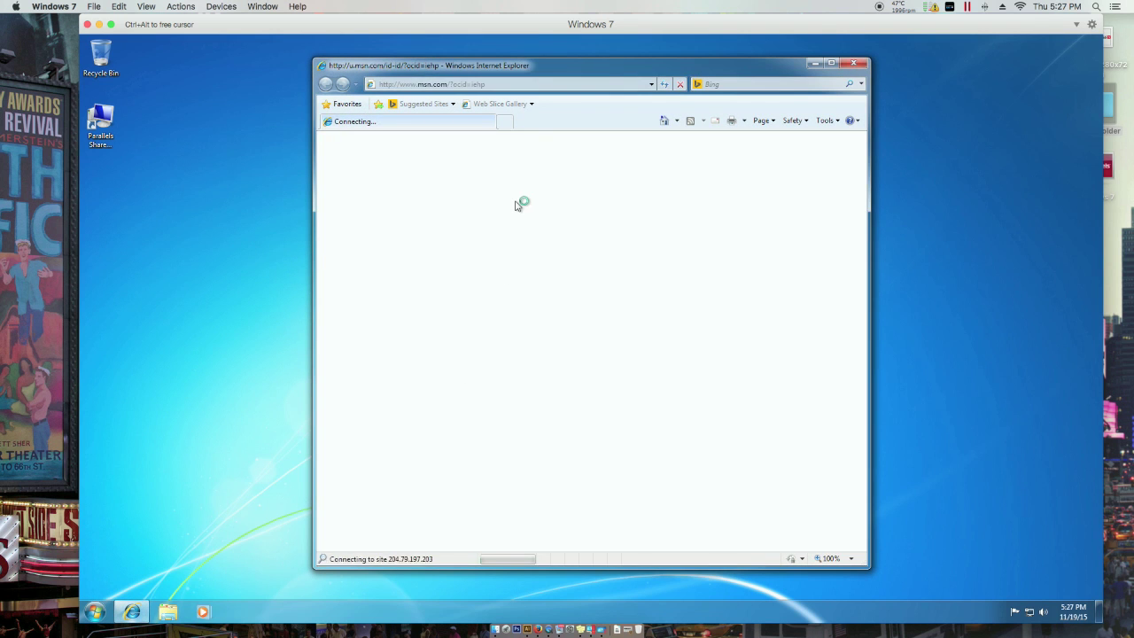
click(831, 63)
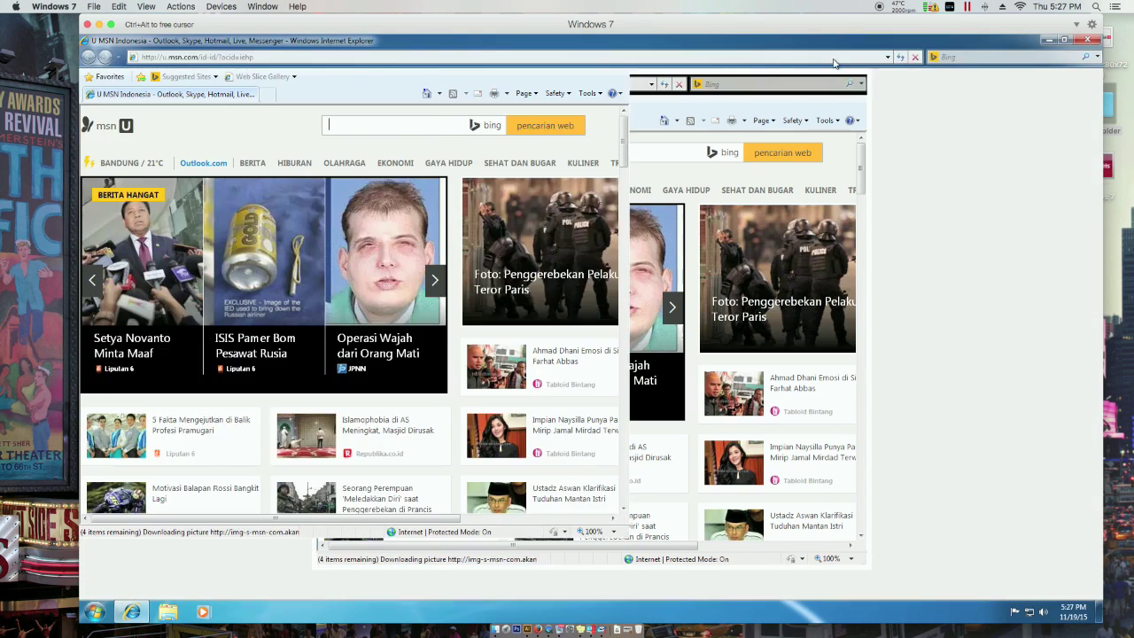
click(288, 56)
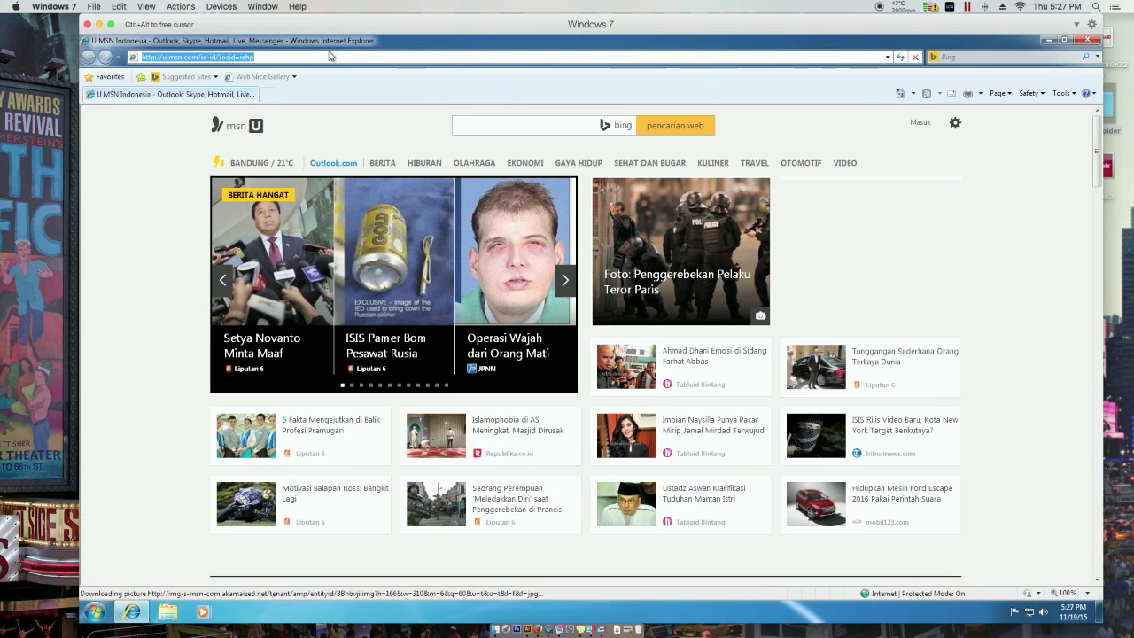
text(utorren)
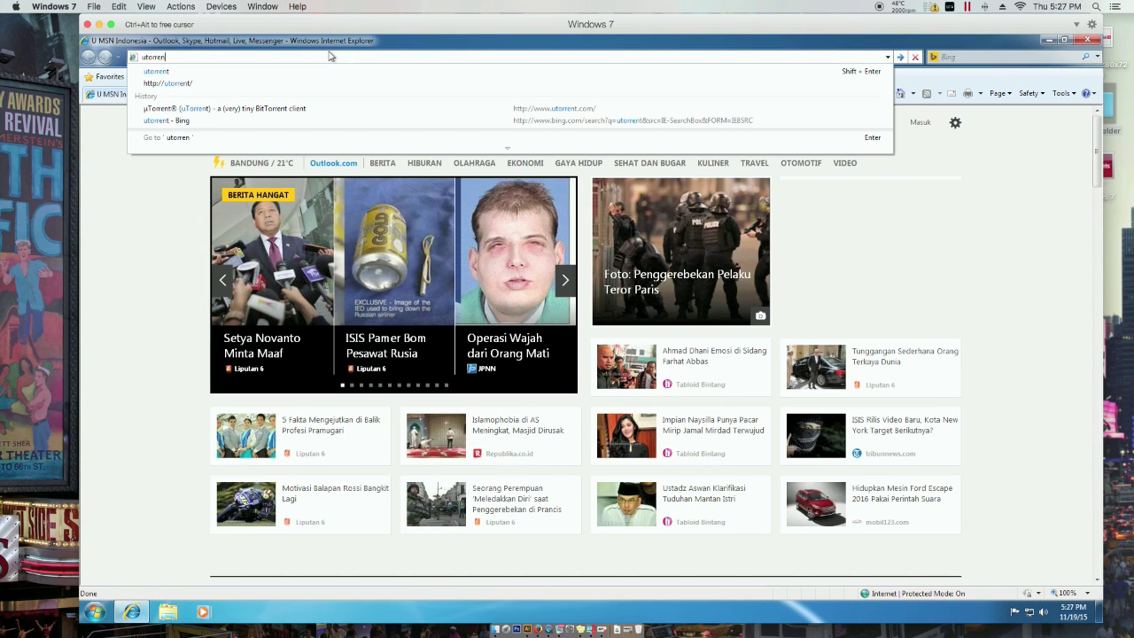
text(t)
key(Return)
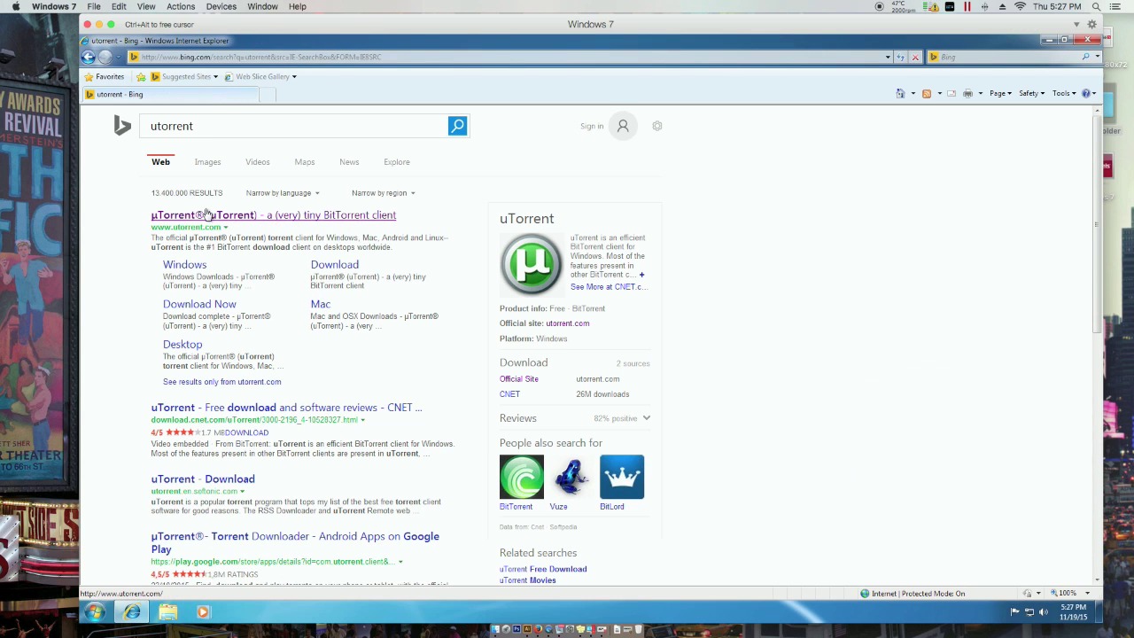
click(202, 216)
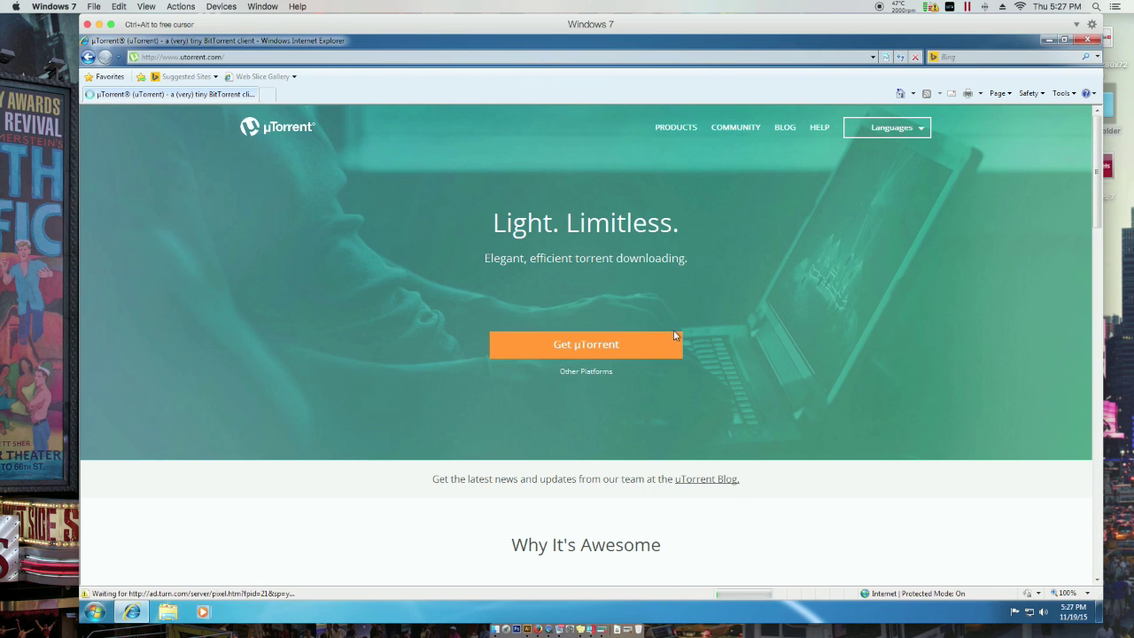
click(608, 360)
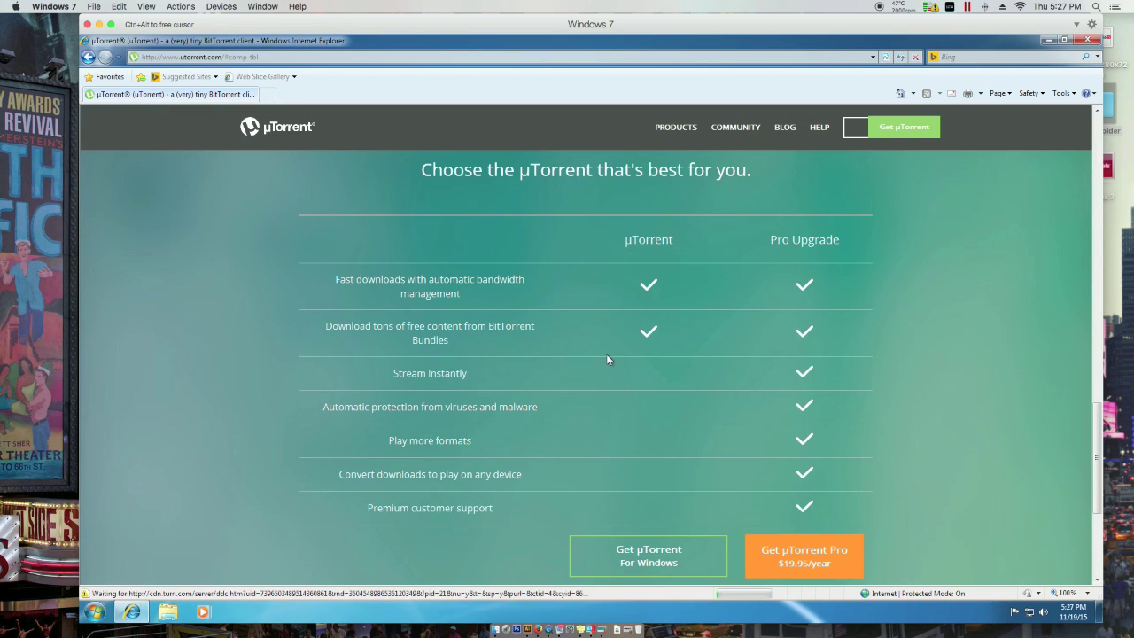
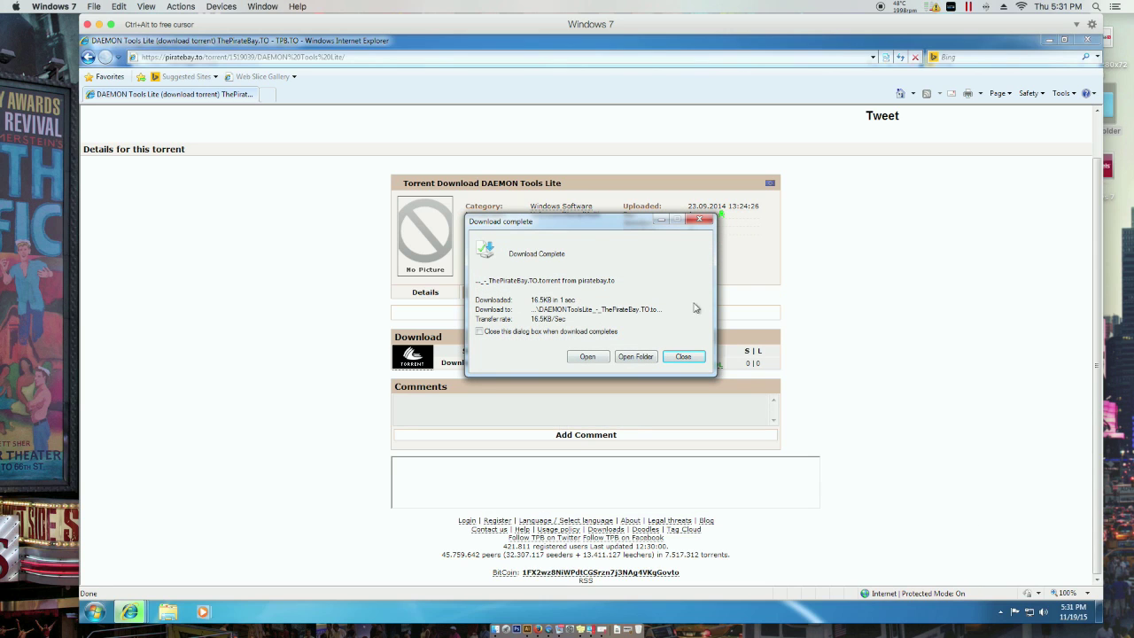
Dismiss the download dialog, open the DAEMONToolsLite torrent from the Downloads folder and add it in µTorrent with the default options.
click(698, 220)
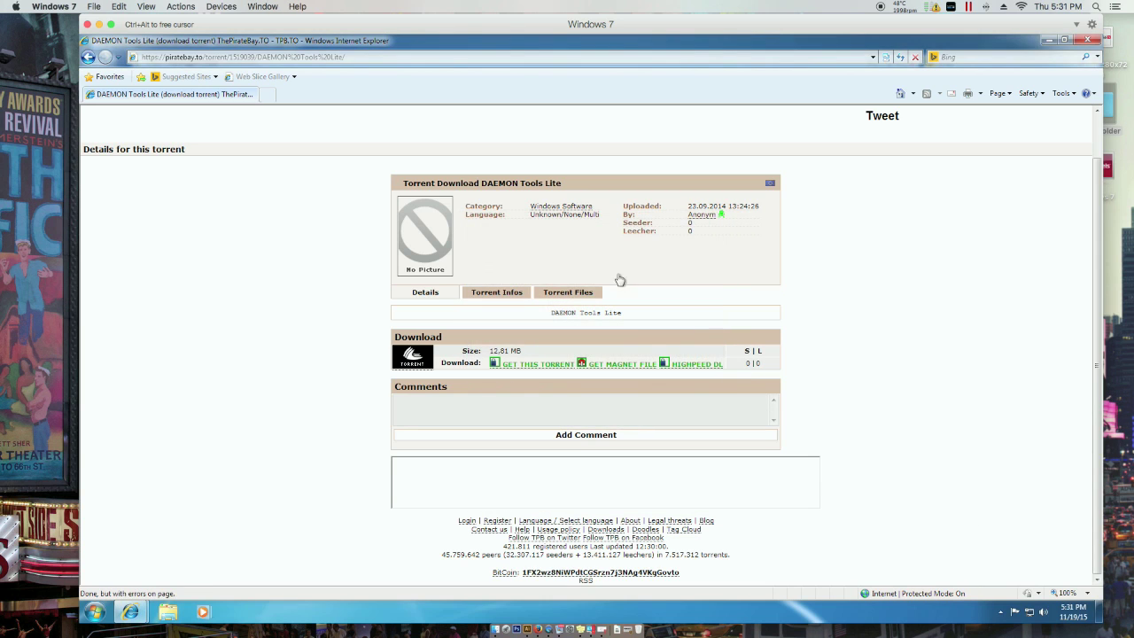
click(169, 611)
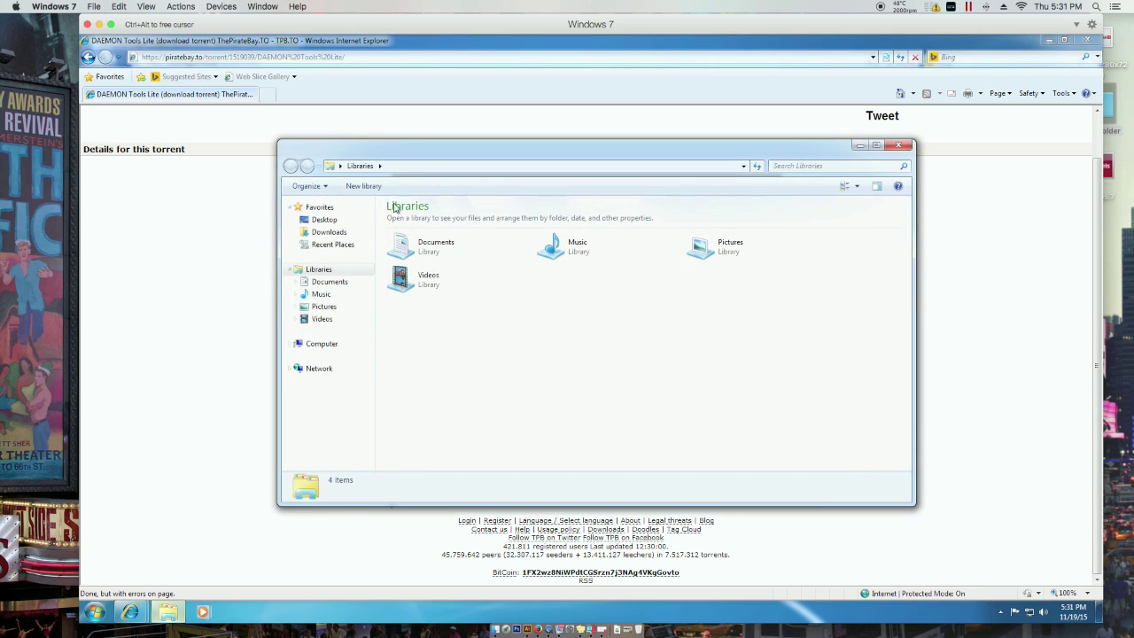
click(326, 232)
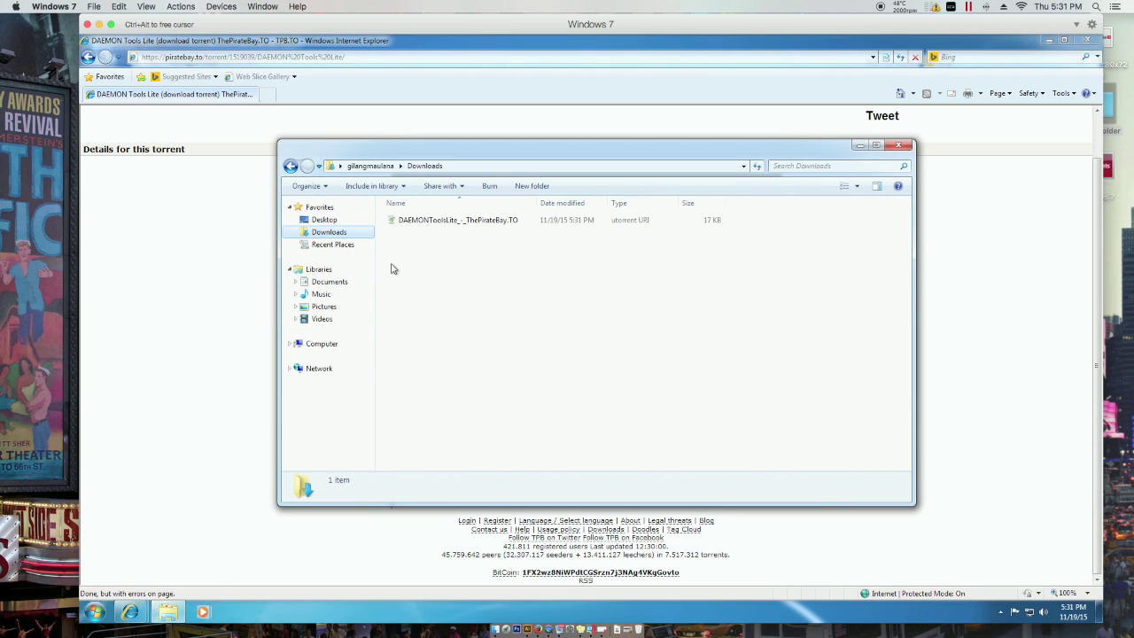
click(429, 221)
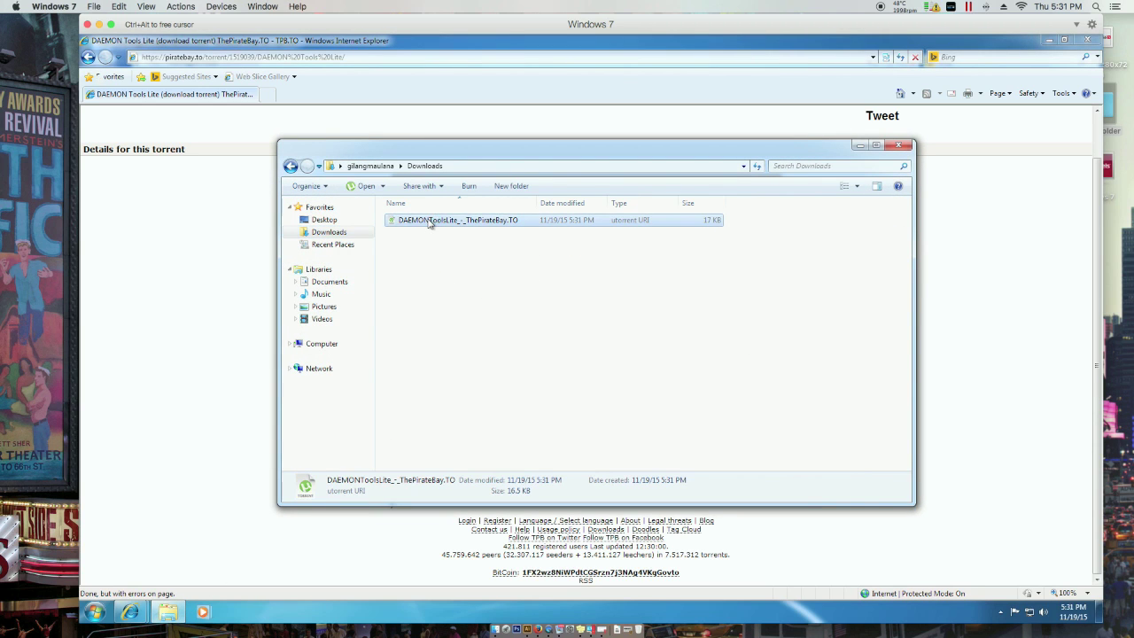
double_click(429, 221)
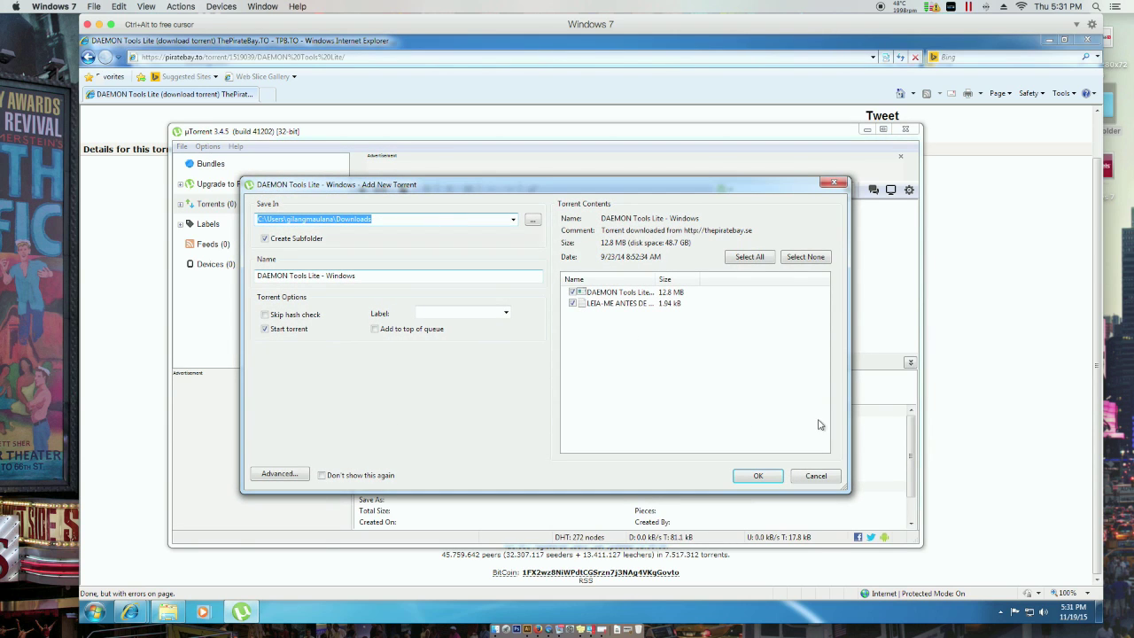
click(764, 475)
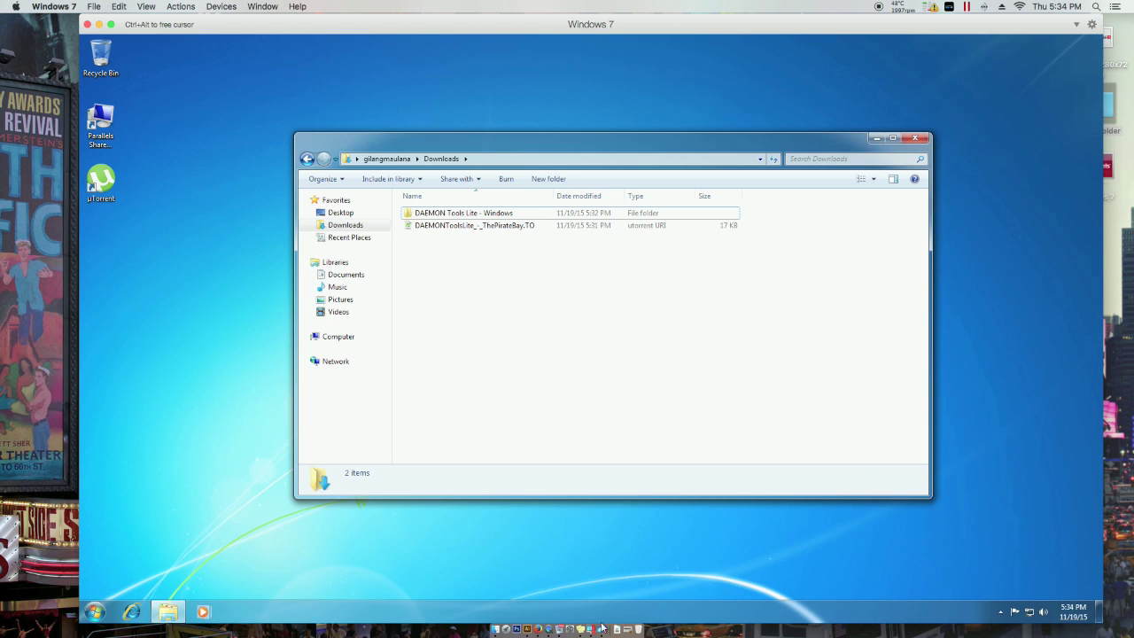
drag(455, 132, 447, 107)
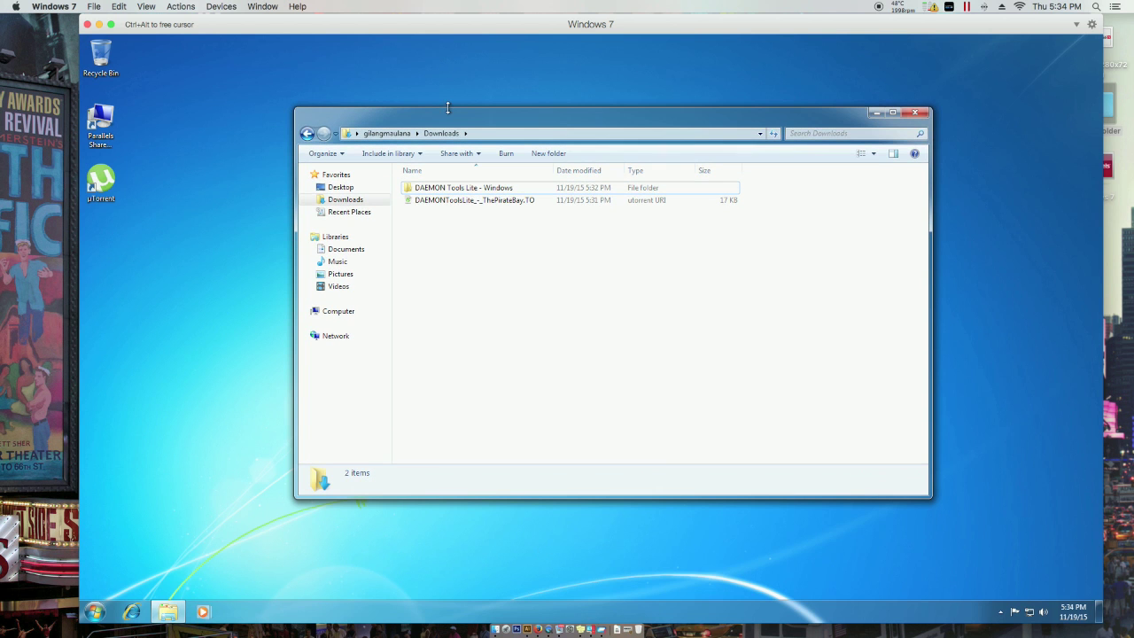
double_click(434, 187)
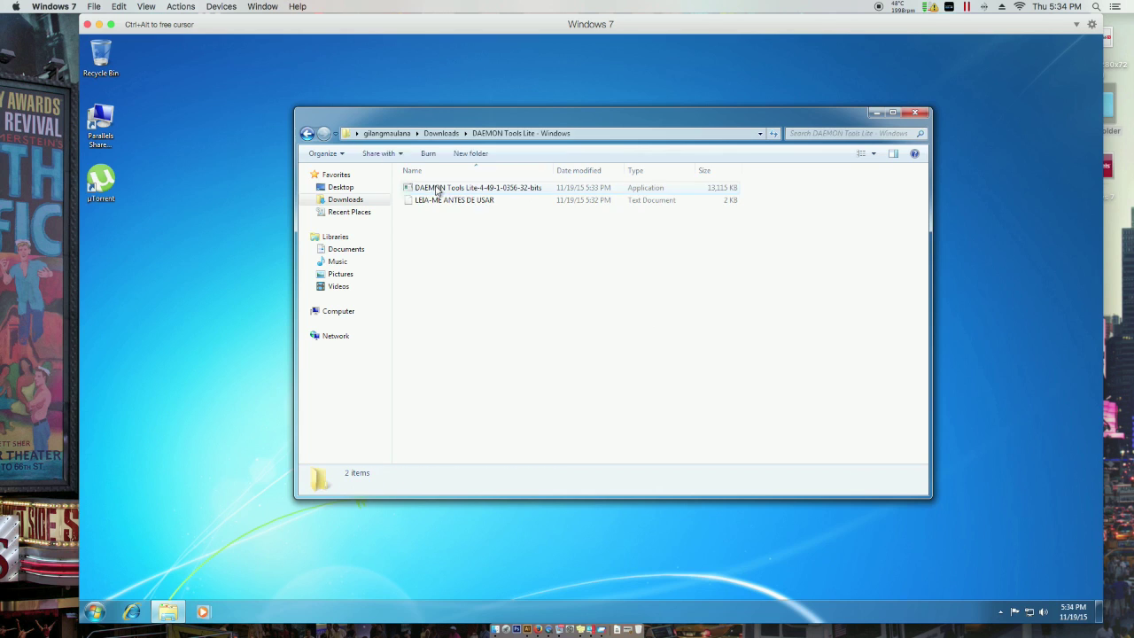
double_click(467, 188)
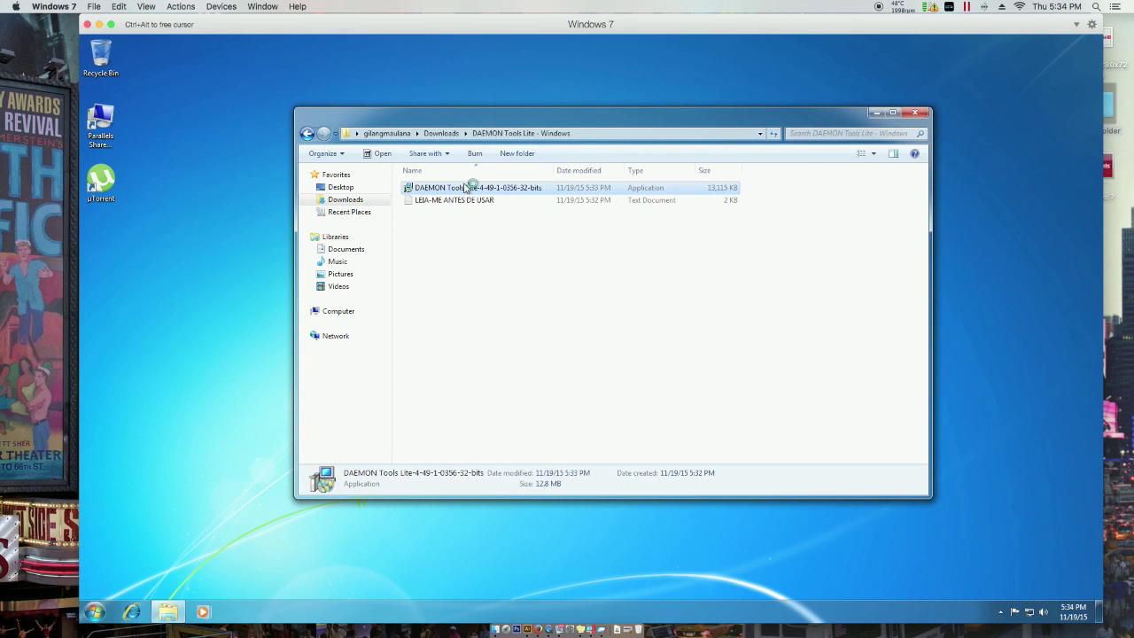
click(669, 335)
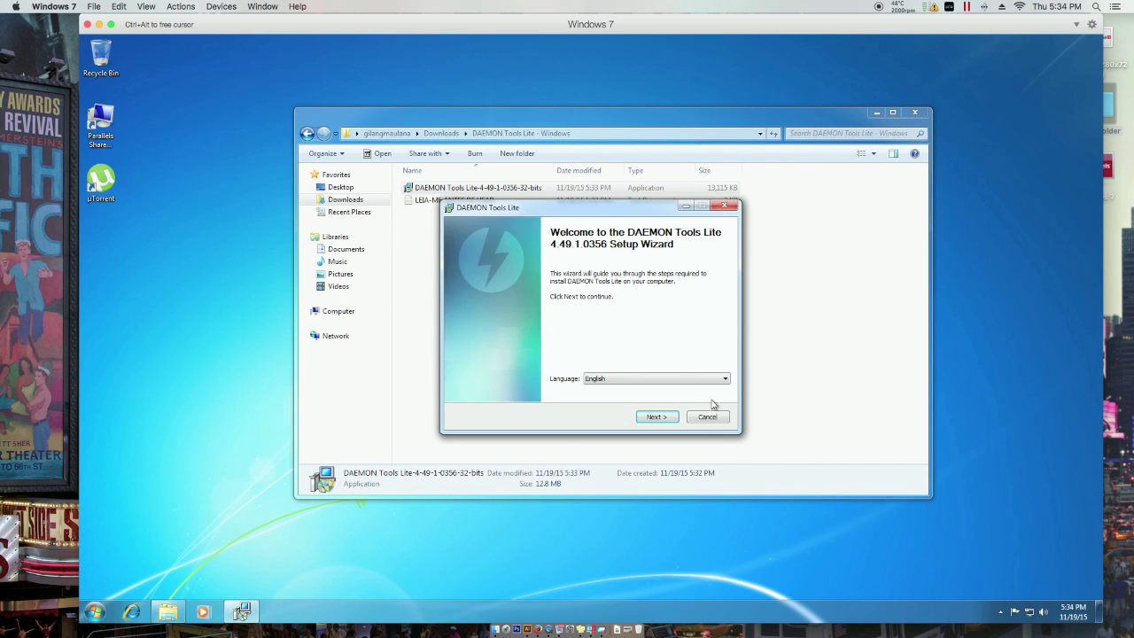
Advance the DAEMON Tools Lite setup in English with the Free License selected.
click(656, 416)
click(661, 417)
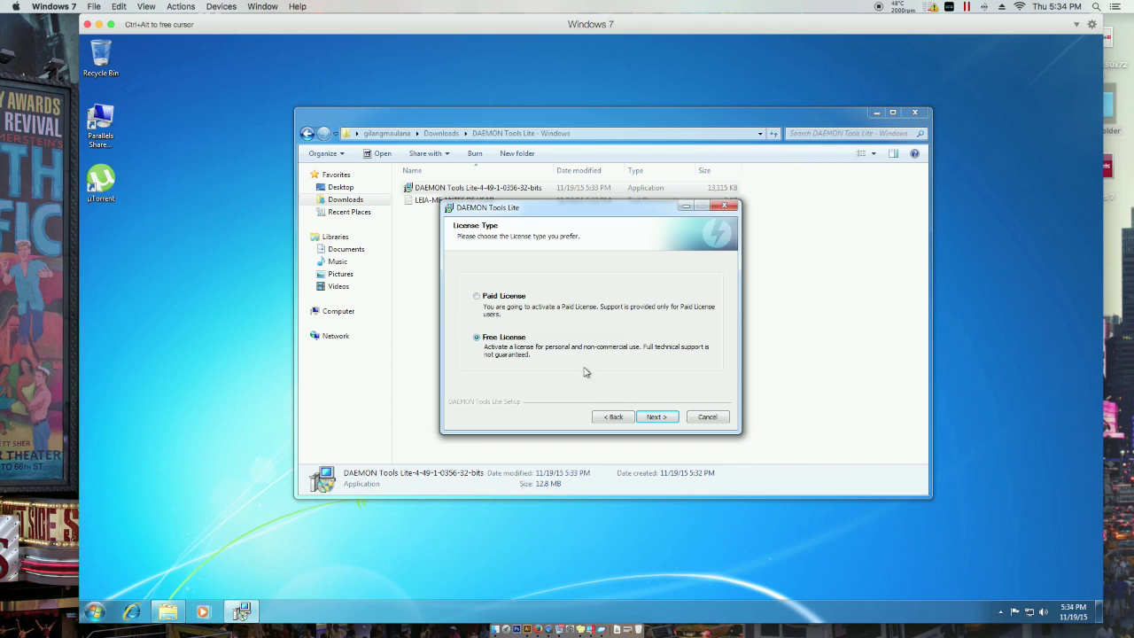
click(652, 414)
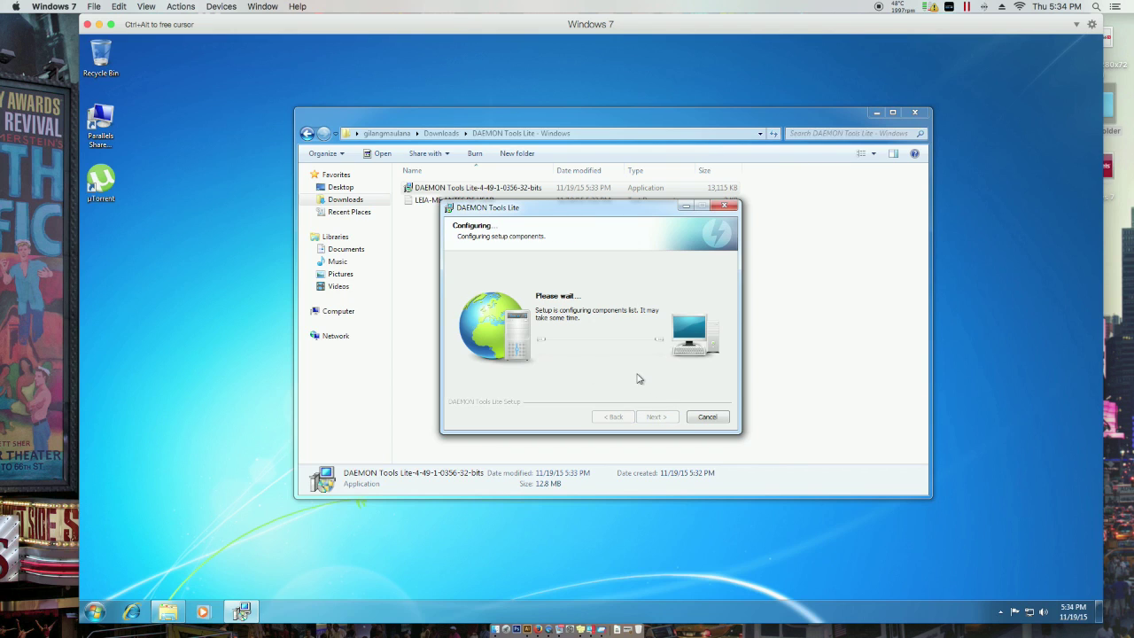
click(650, 418)
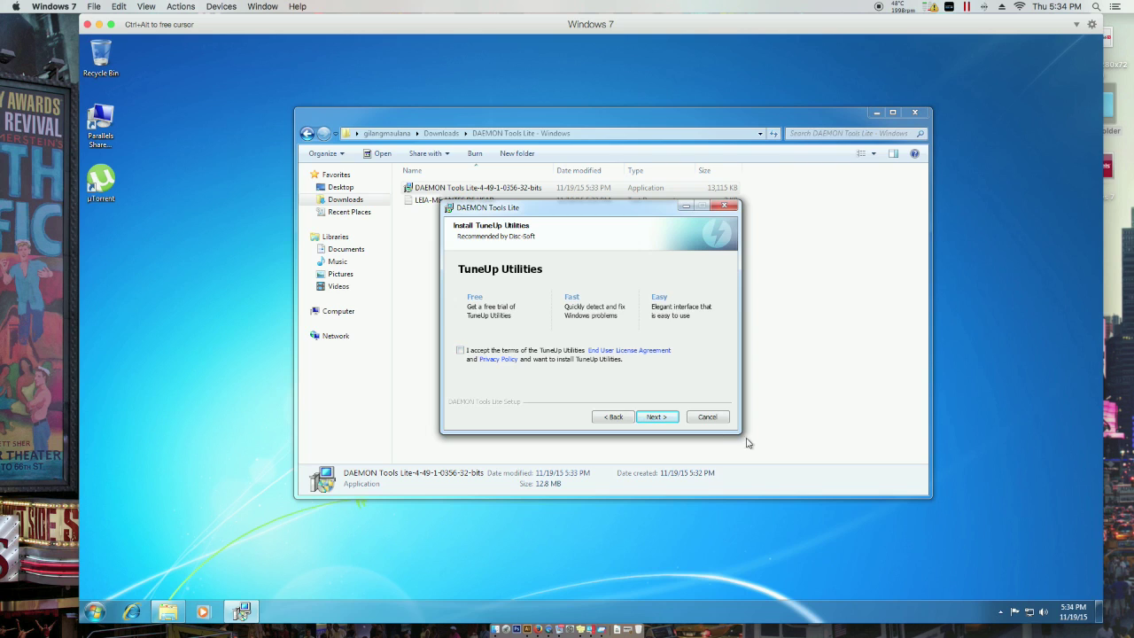
Install DAEMON Tools Lite without TuneUp Utilities or the DT.gadget, and finish setup with Run DAEMON Tools Lite enabled.
click(659, 420)
click(660, 420)
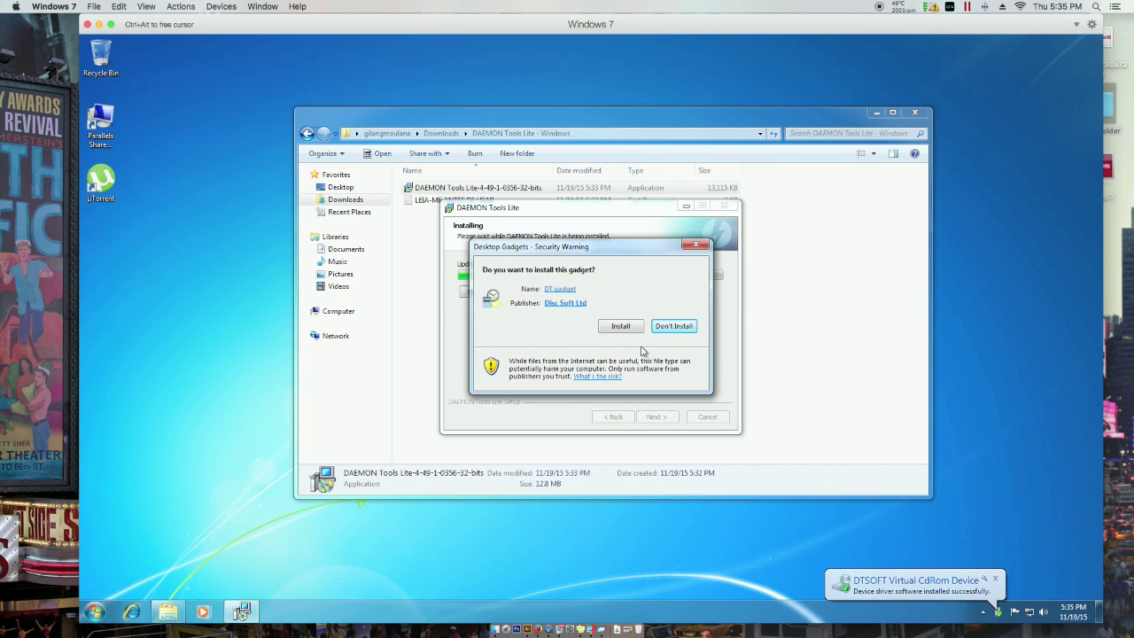
click(672, 326)
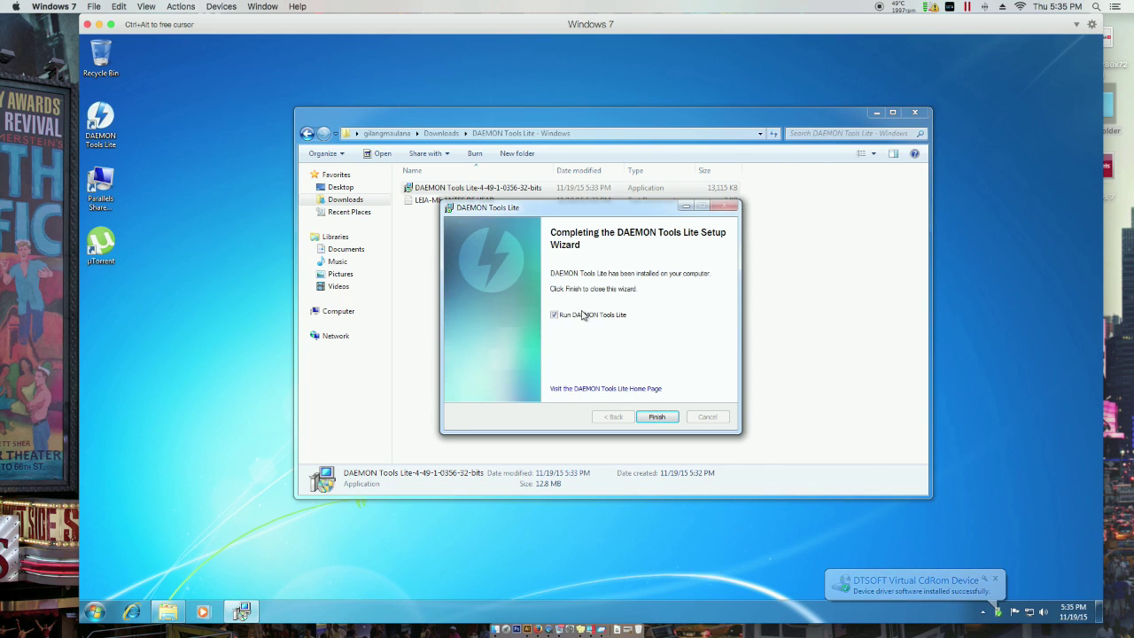
click(658, 417)
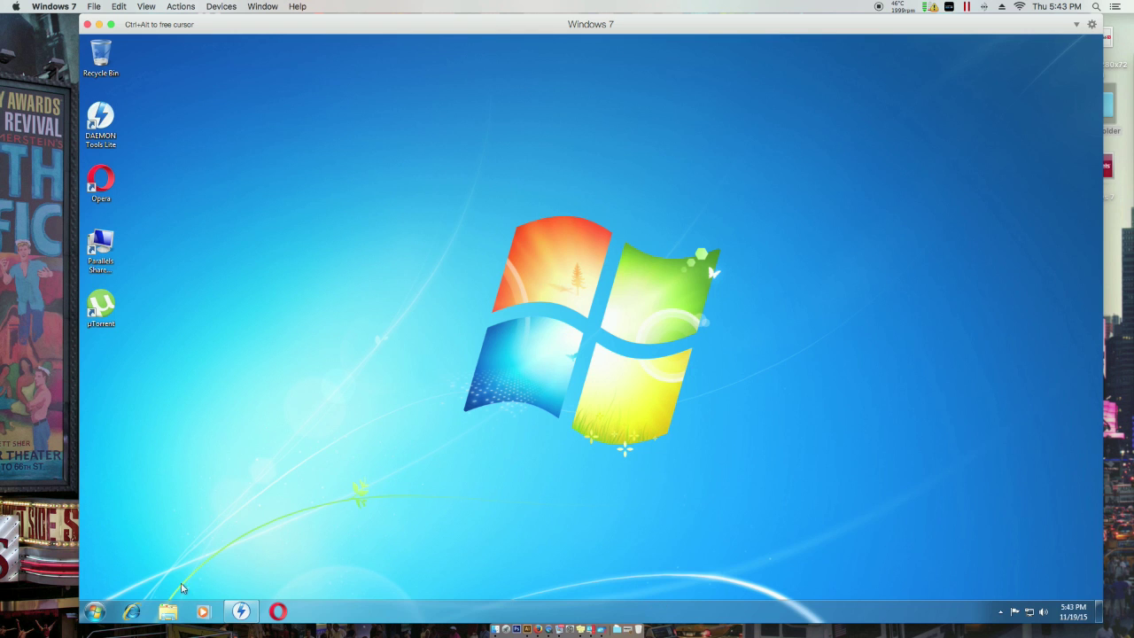
Open the Dirt.3-SKIDROW folder in Downloads on the Home on 'psf' (Z:) drive and mount the sr-dirt3 ISO.
click(168, 611)
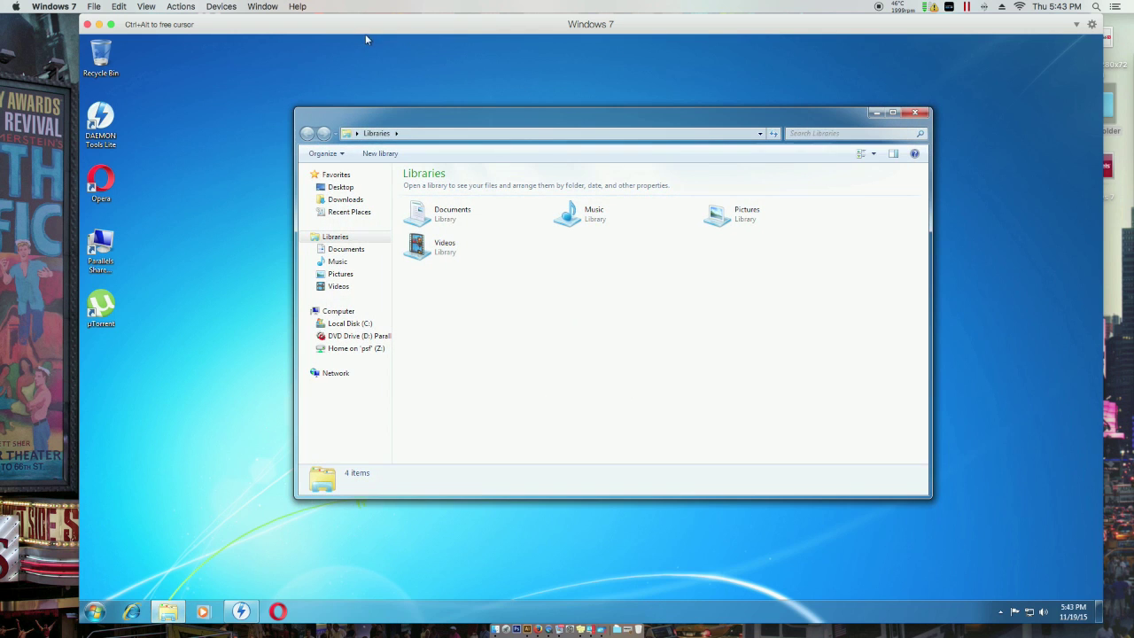
drag(394, 129, 286, 120)
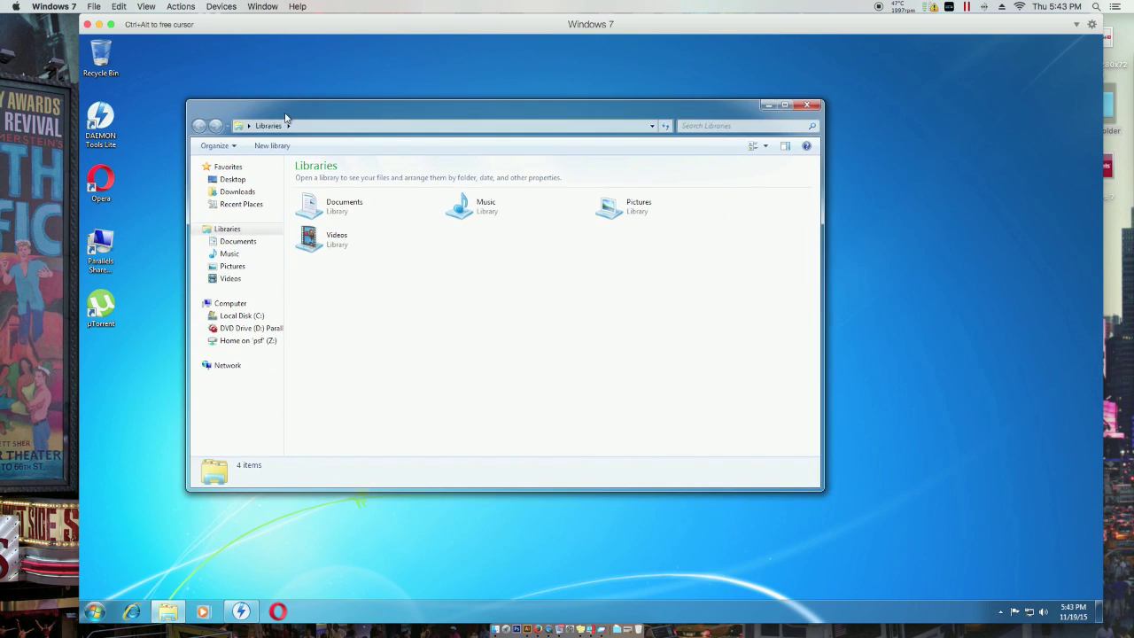
click(250, 340)
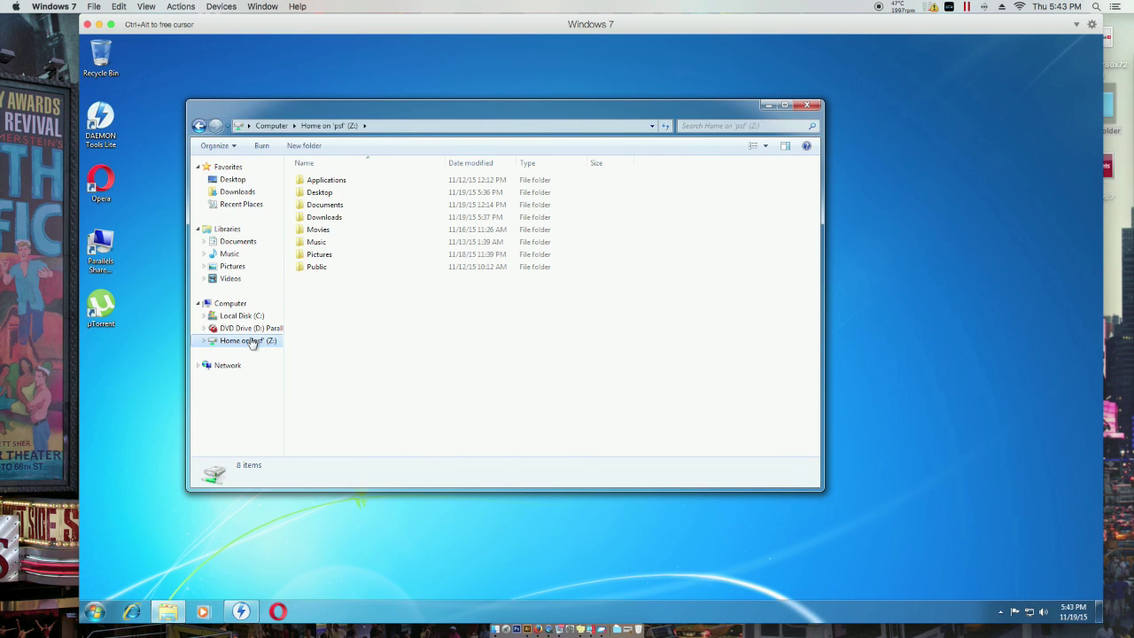
double_click(324, 217)
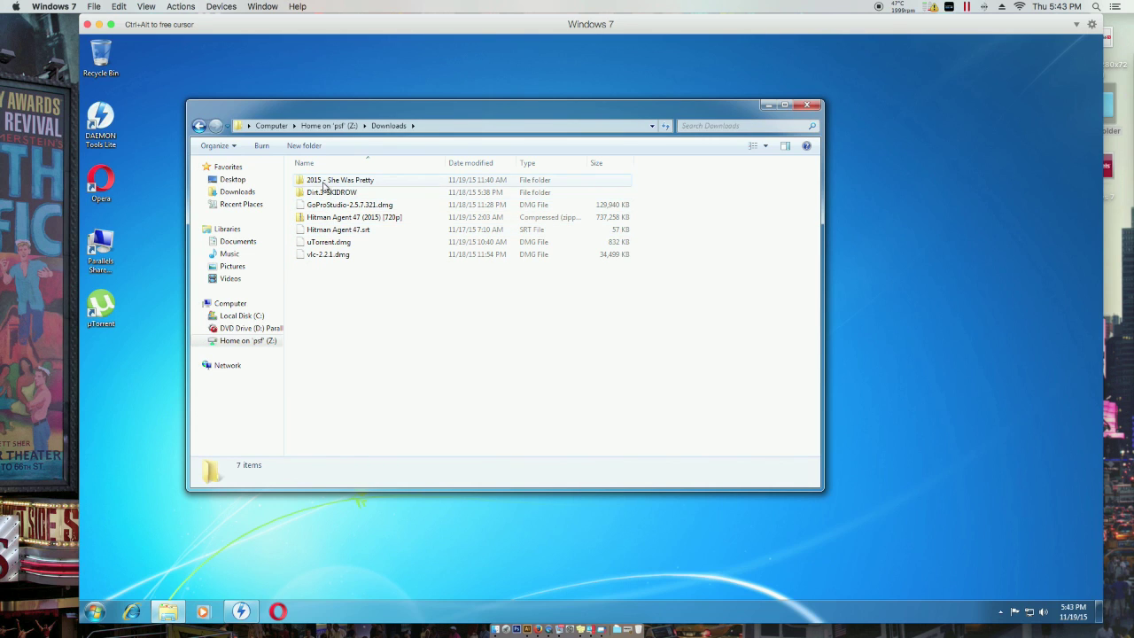
double_click(331, 193)
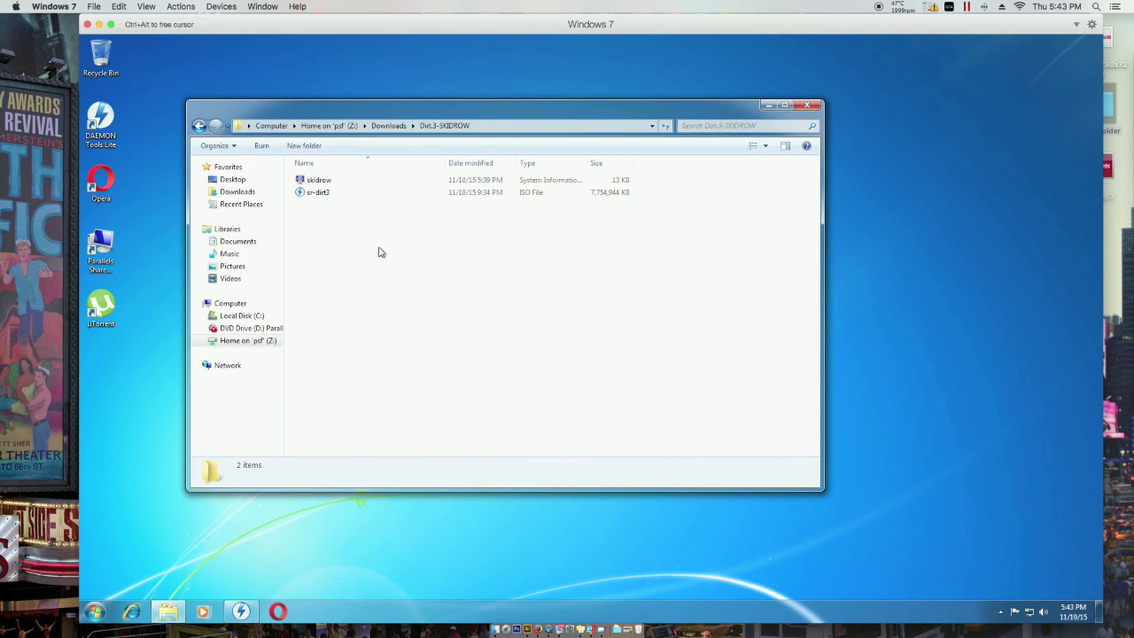
click(311, 193)
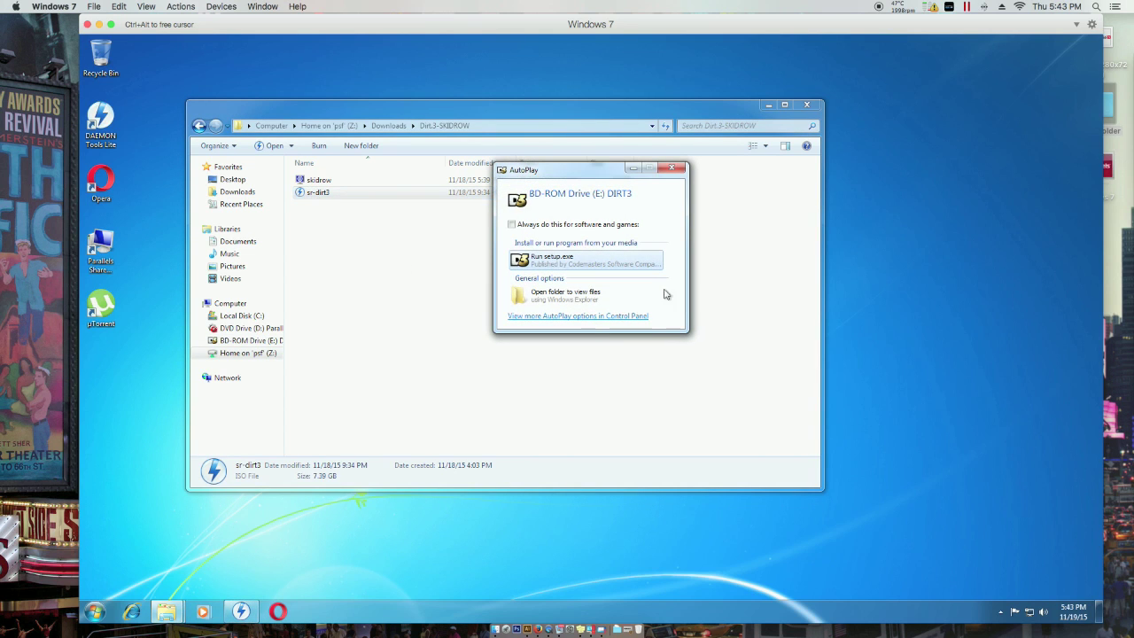
Run setup.exe from the mounted DIRT3 disc, choose English (United States) and Quick Install, and accept the license agreement.
click(525, 266)
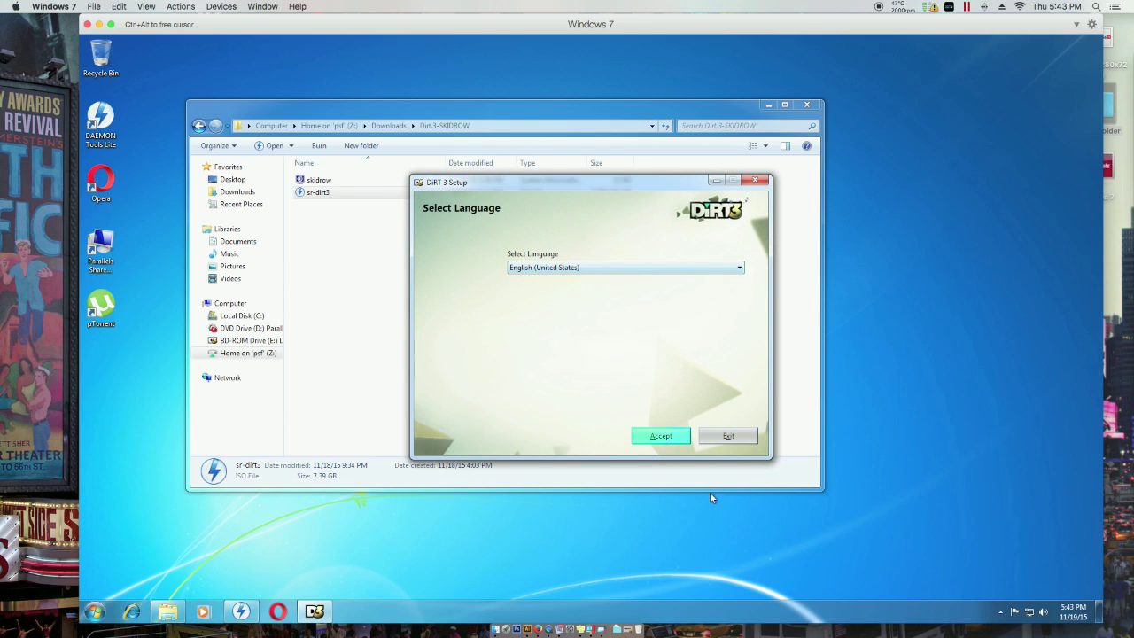
click(675, 440)
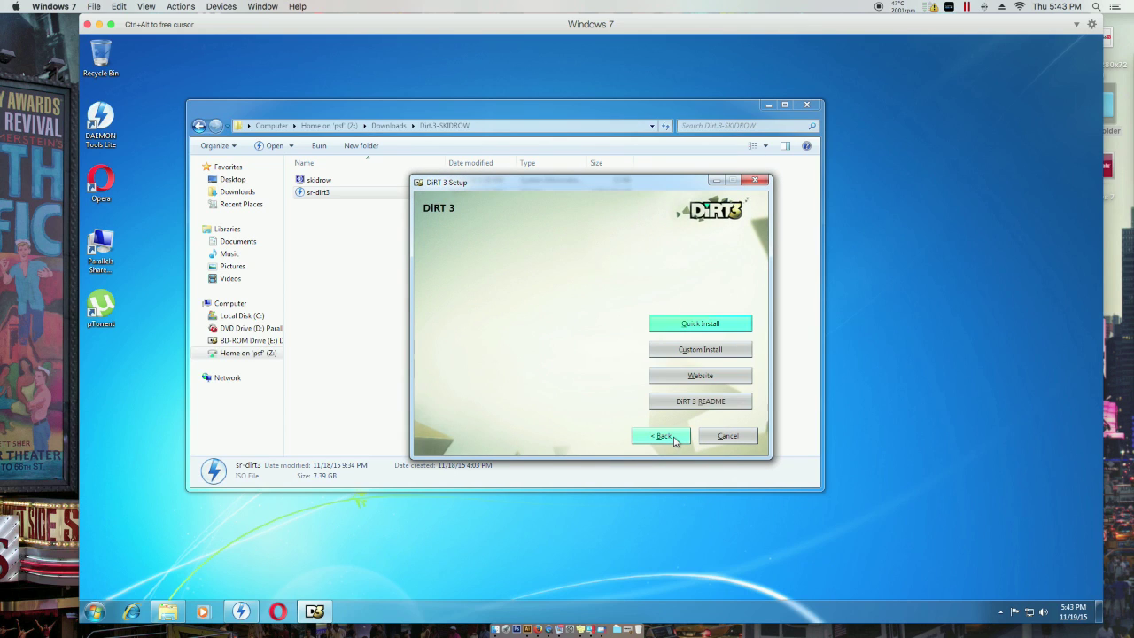
click(675, 440)
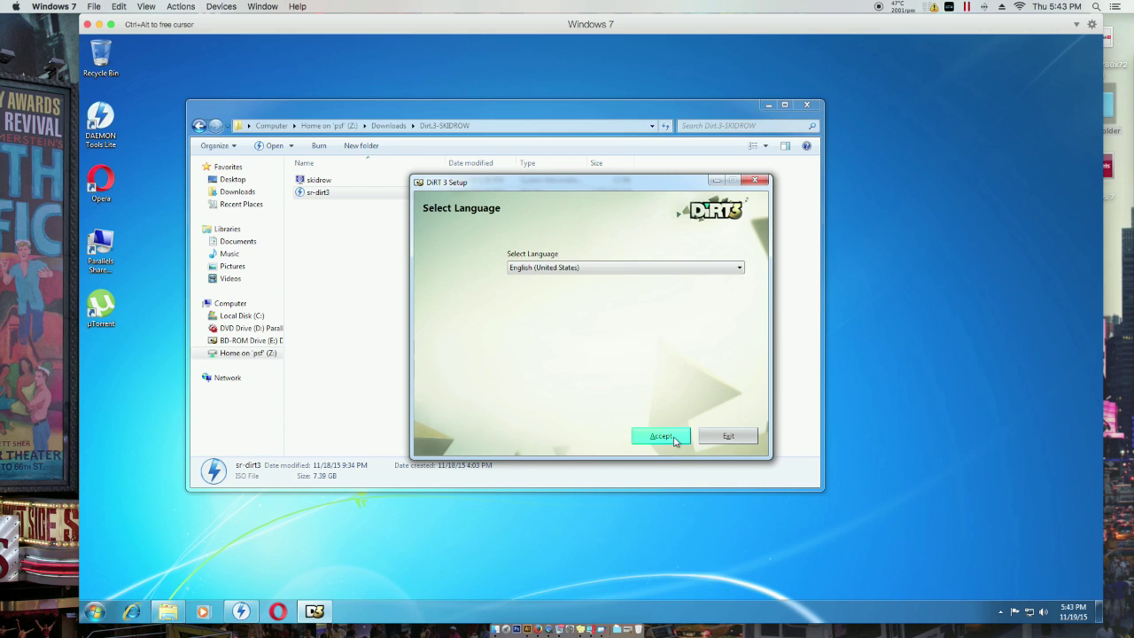
click(675, 440)
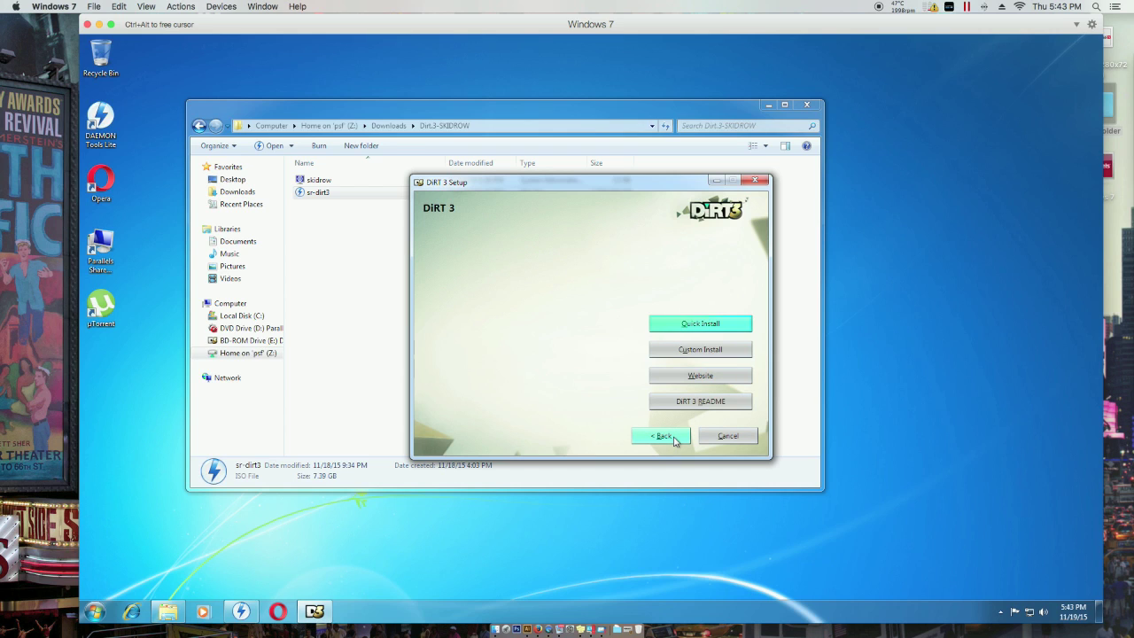
click(703, 323)
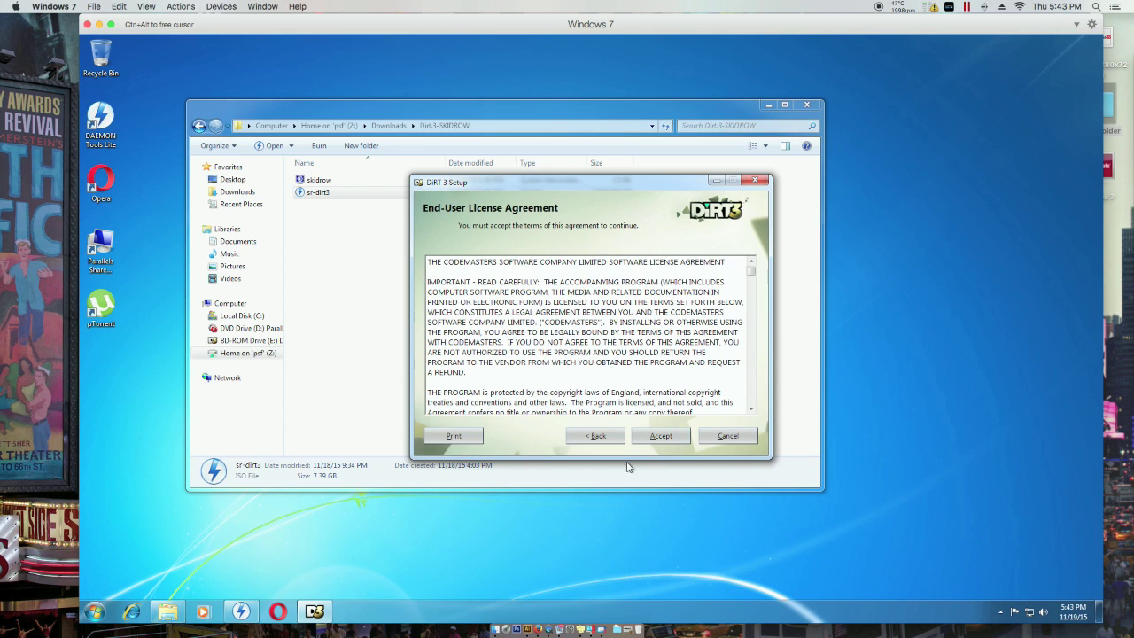
click(655, 439)
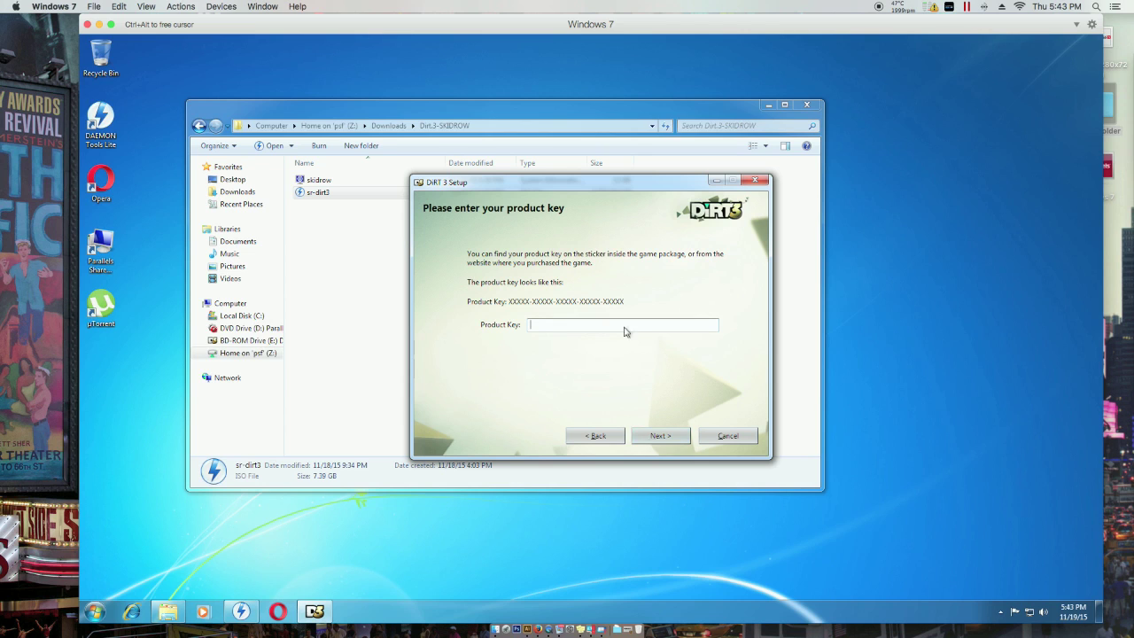
Arrange the setup and folder windows, enter the product key in DiRT 3 Setup, and start the installation.
drag(489, 187, 580, 239)
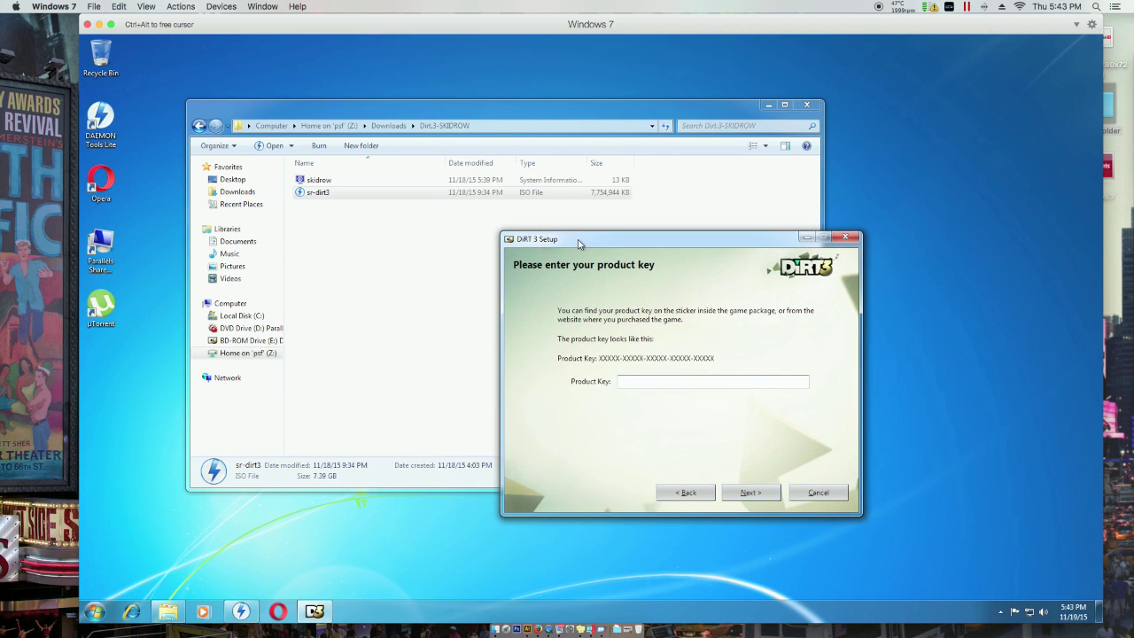
click(337, 183)
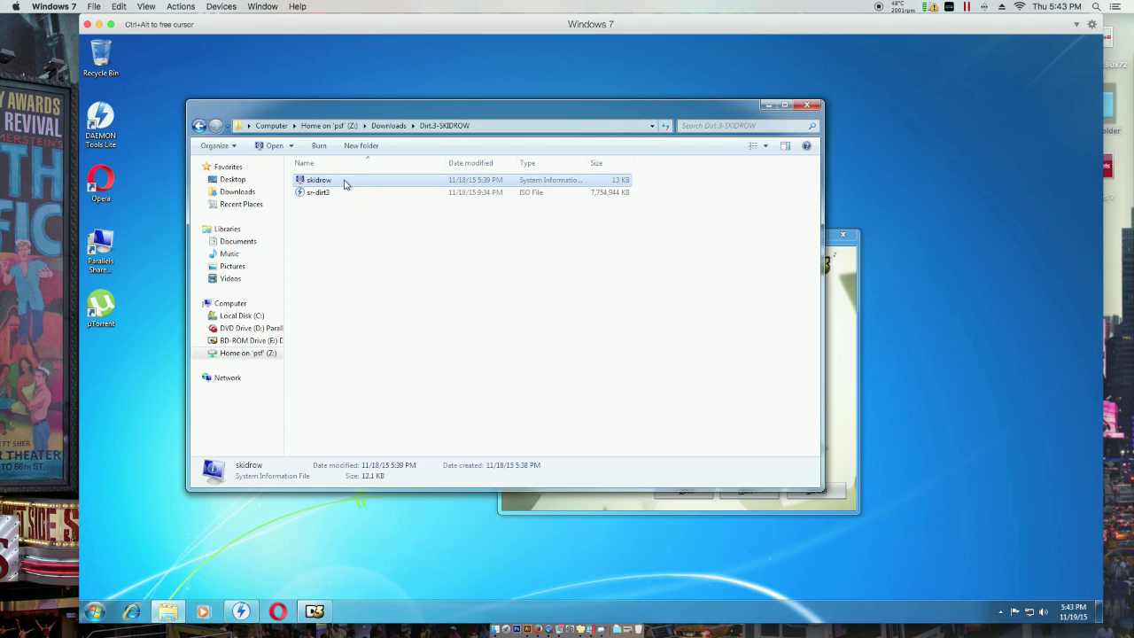
click(348, 183)
click(948, 301)
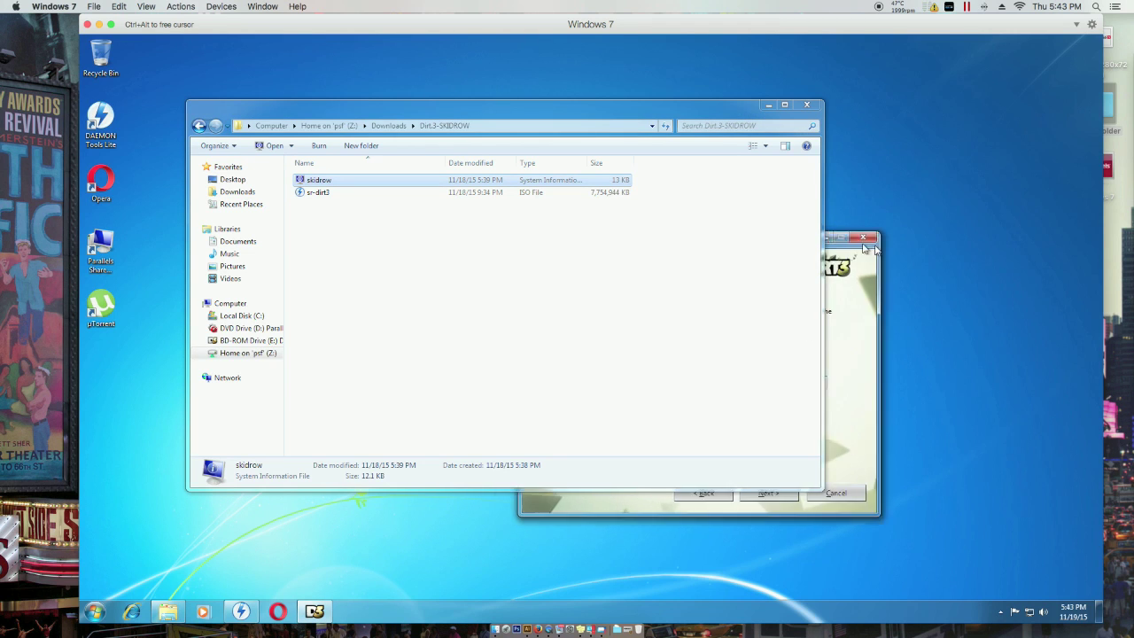
drag(574, 115, 570, 359)
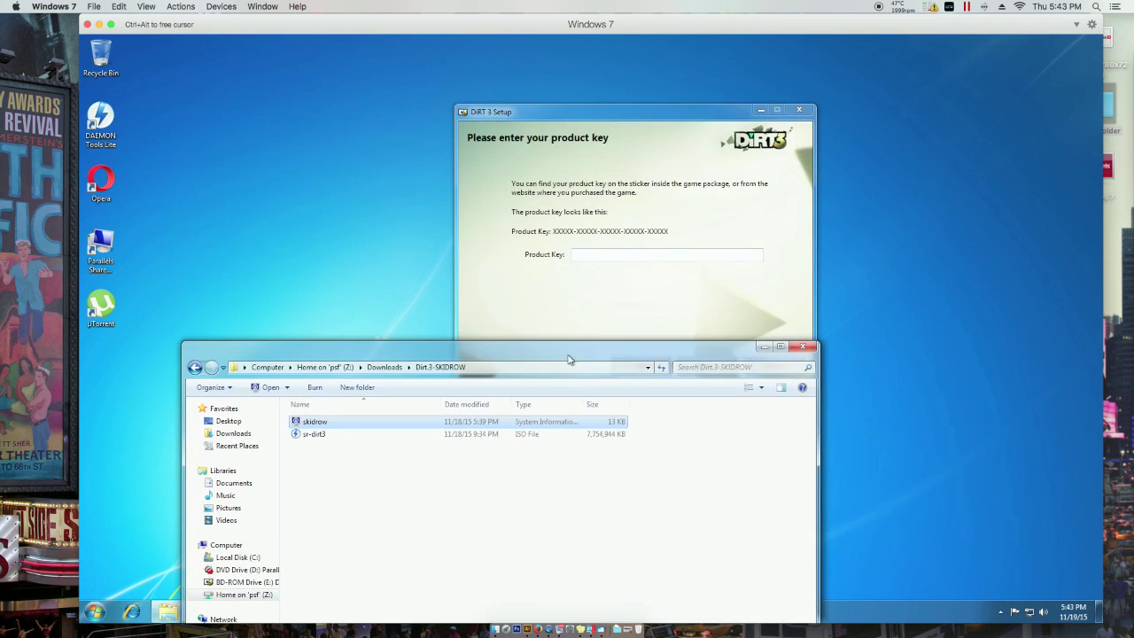
click(576, 106)
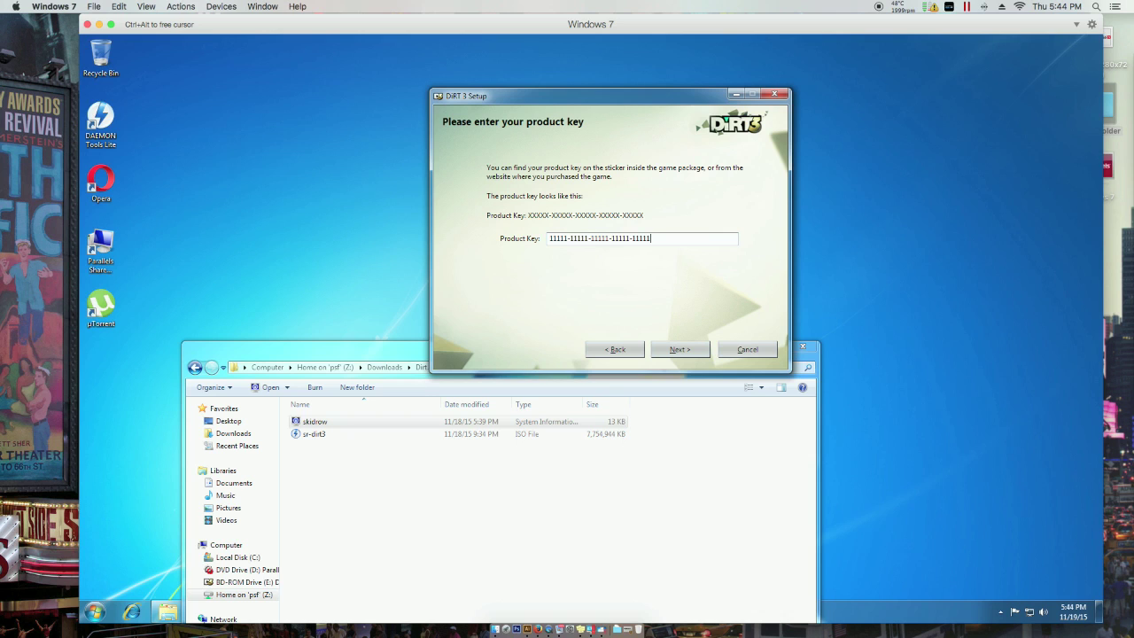
click(700, 350)
click(643, 333)
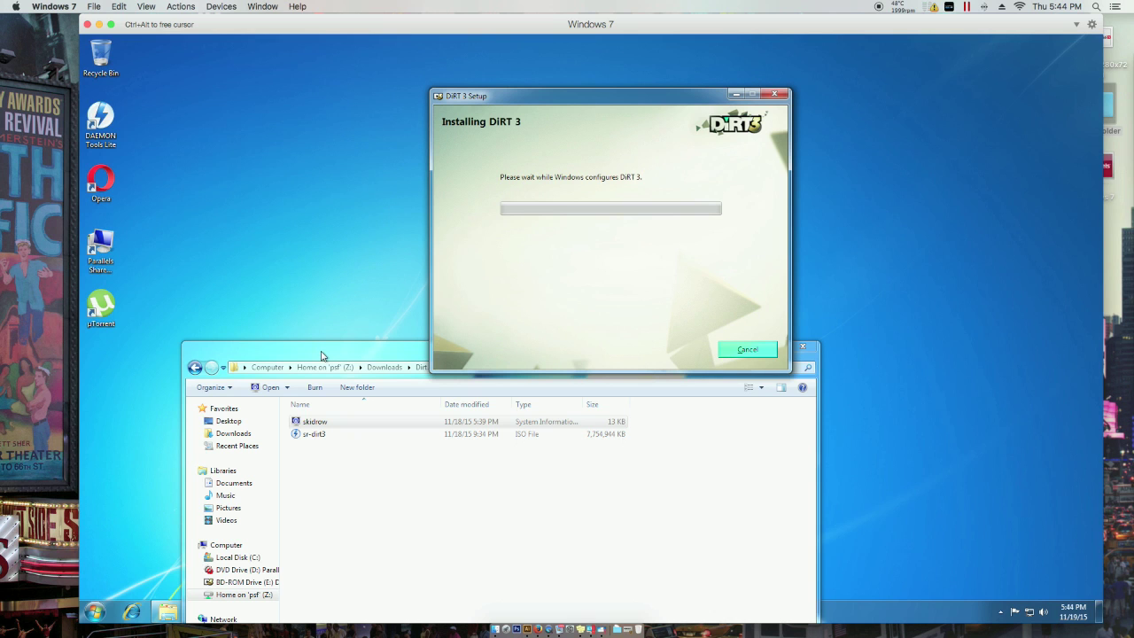
Finish the DiRT 3 setup wizard without launching the game.
drag(322, 354, 305, 107)
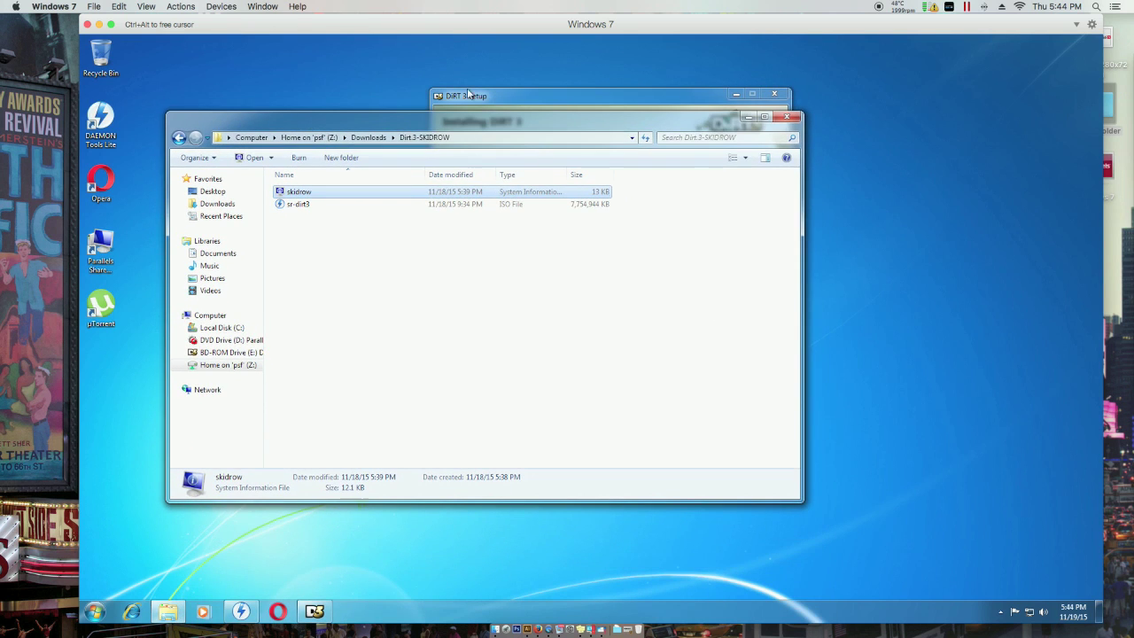
drag(582, 94, 563, 117)
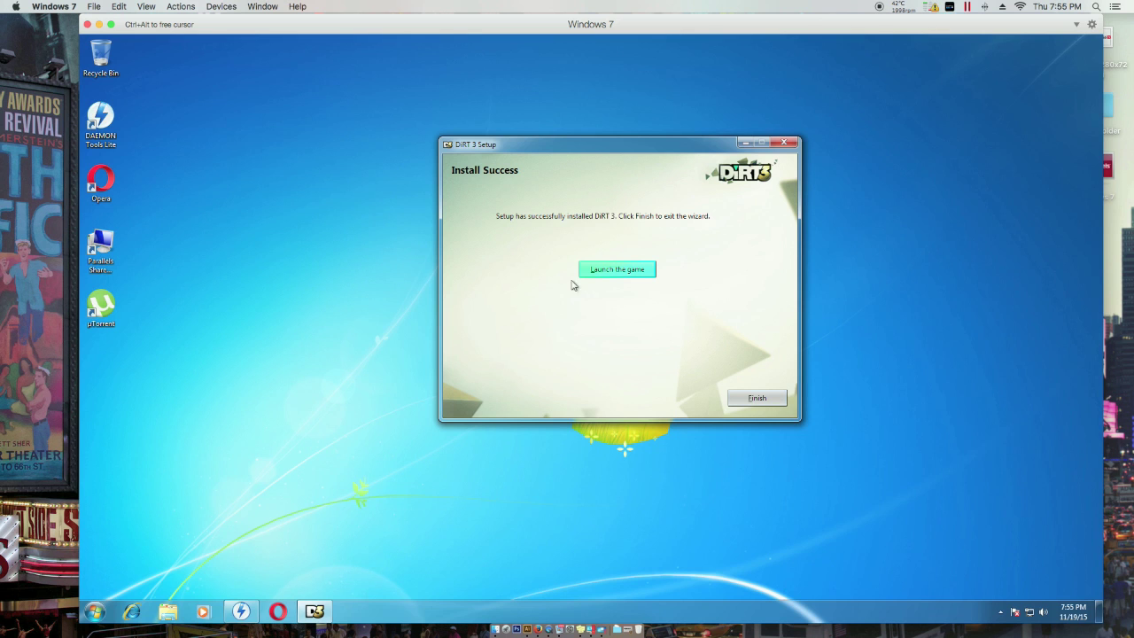
drag(529, 140, 490, 148)
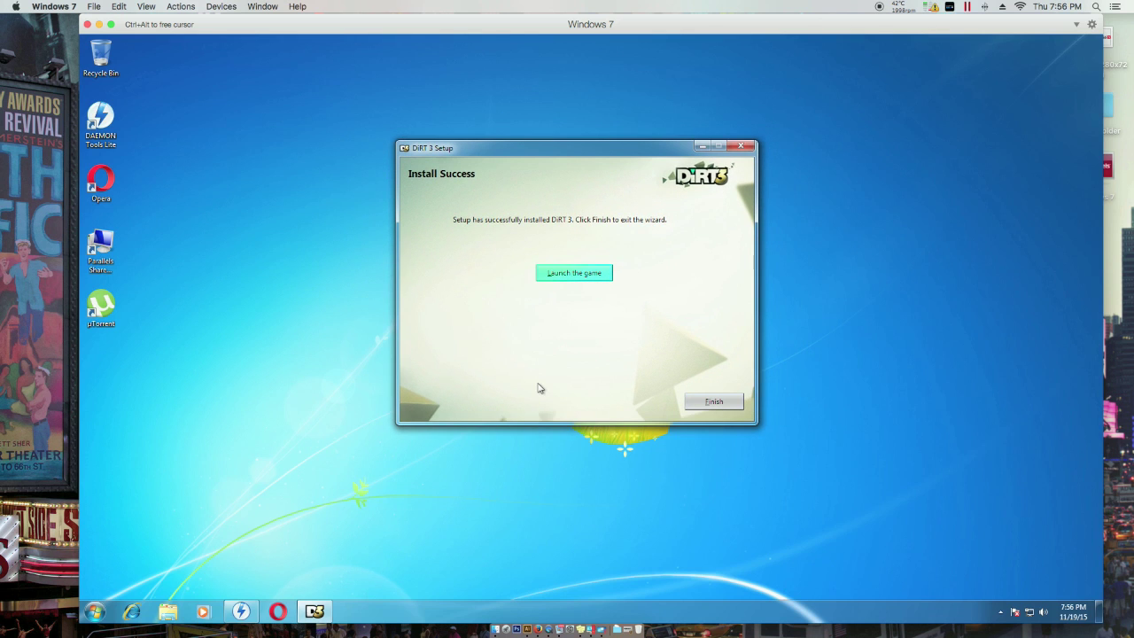
click(714, 401)
right_click(423, 311)
click(459, 338)
Copy binkw32.dll, paul.dll and SKIDROW.dll from the SKIDROW folder on the BD-ROM Drive (E:) DIRT3.
click(168, 610)
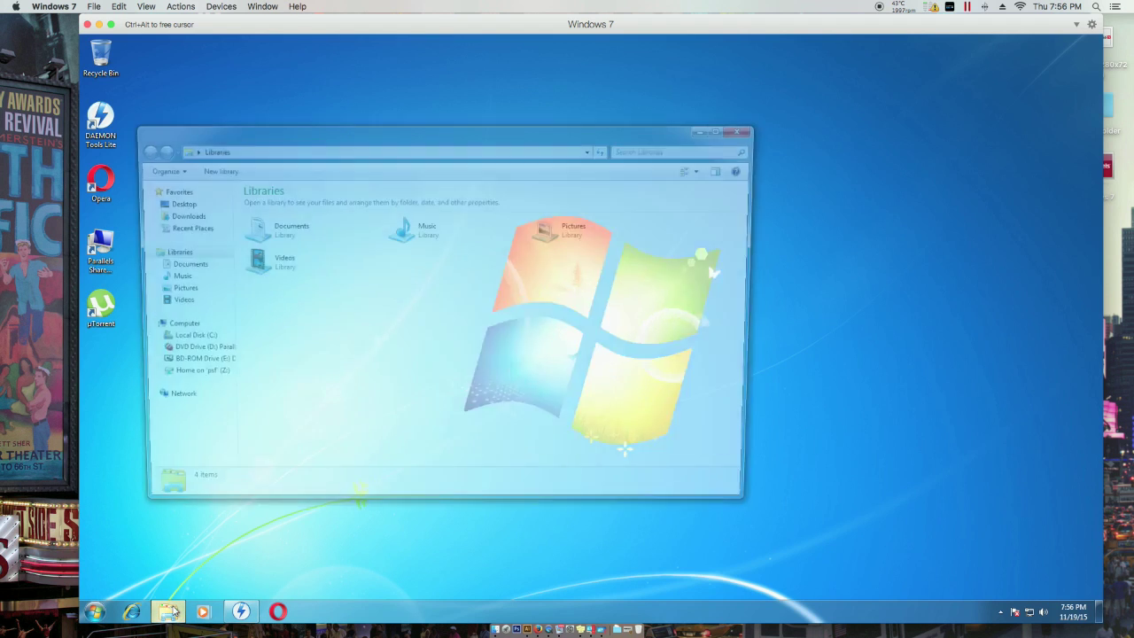
click(172, 363)
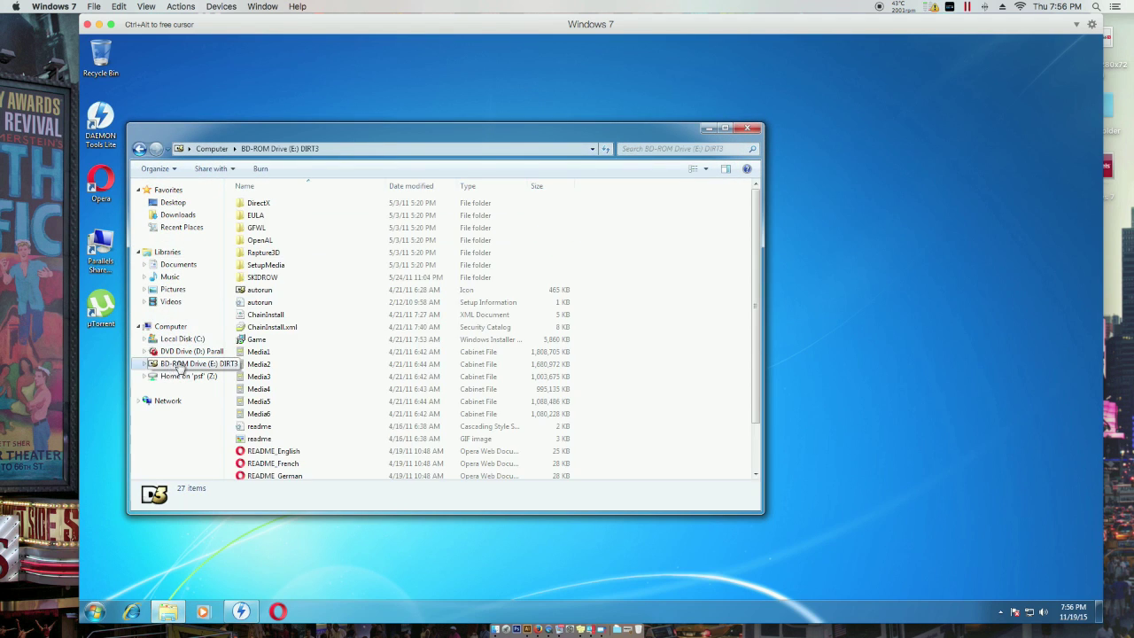
double_click(268, 278)
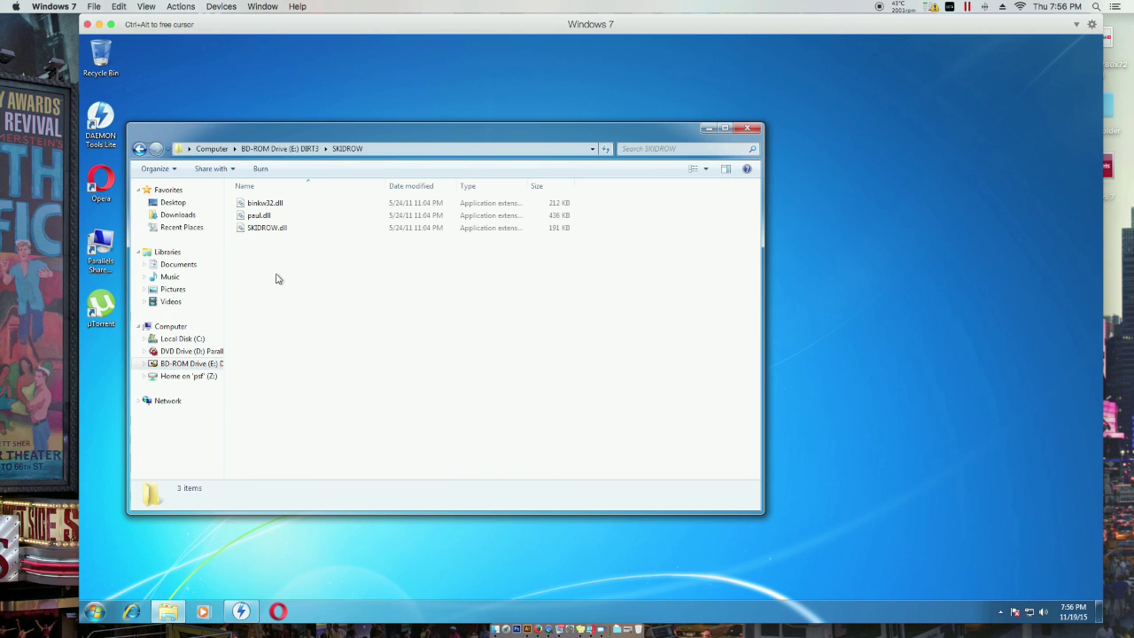
key(ctrl+a)
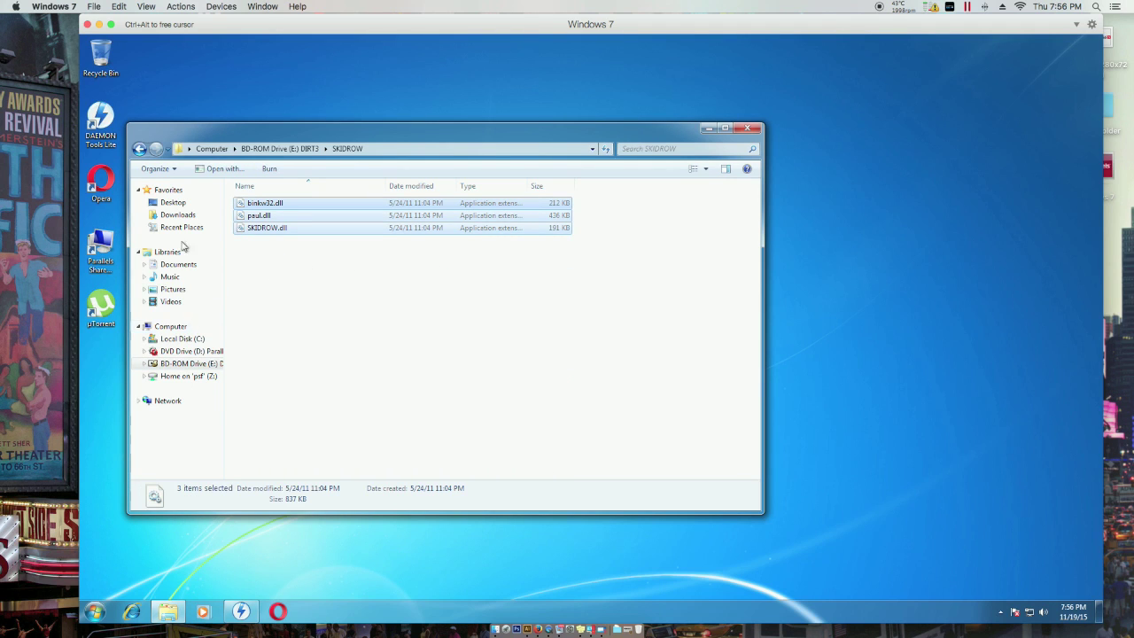
right_click(322, 233)
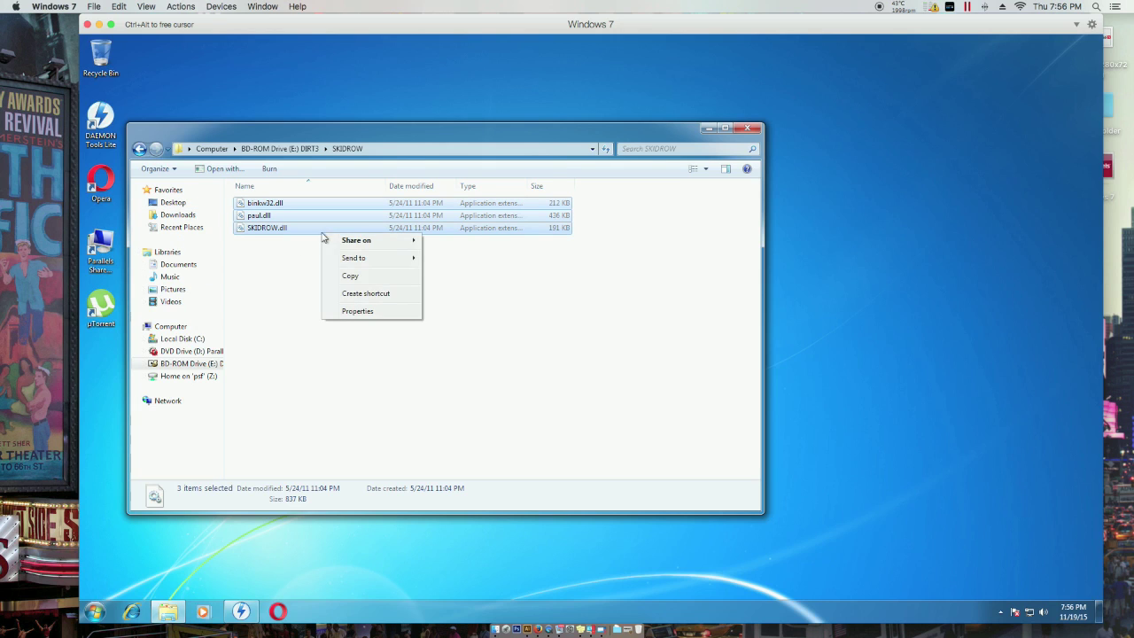
click(356, 279)
Open the DiRT 3 installation folder at Local Disk (C:) > Program Files (x86) > Codemasters.
click(177, 214)
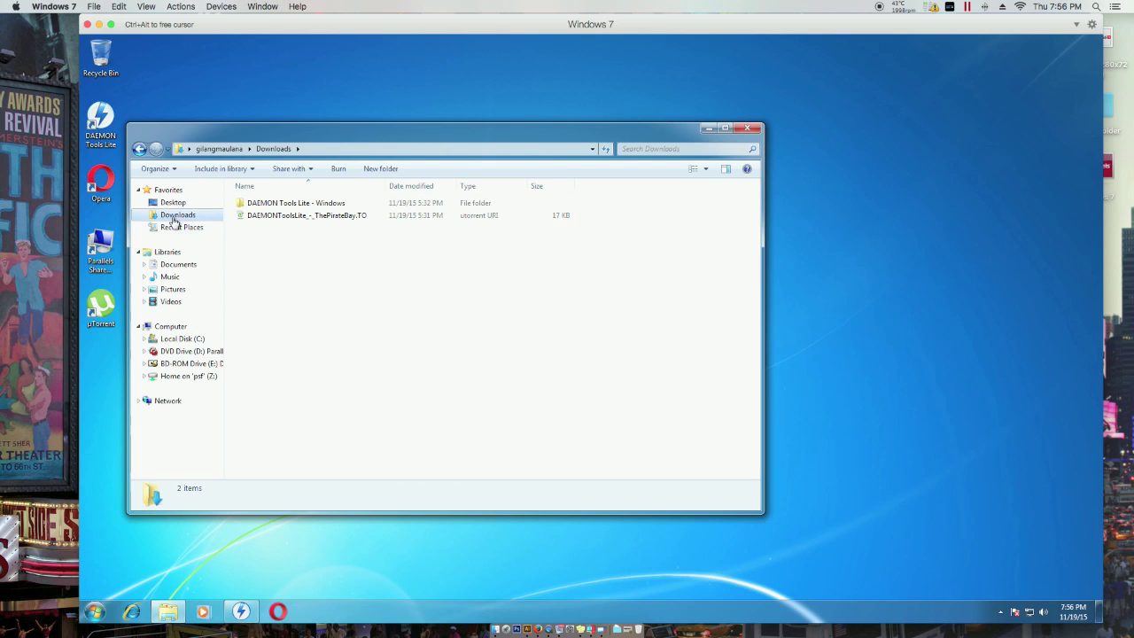
click(180, 339)
double_click(267, 241)
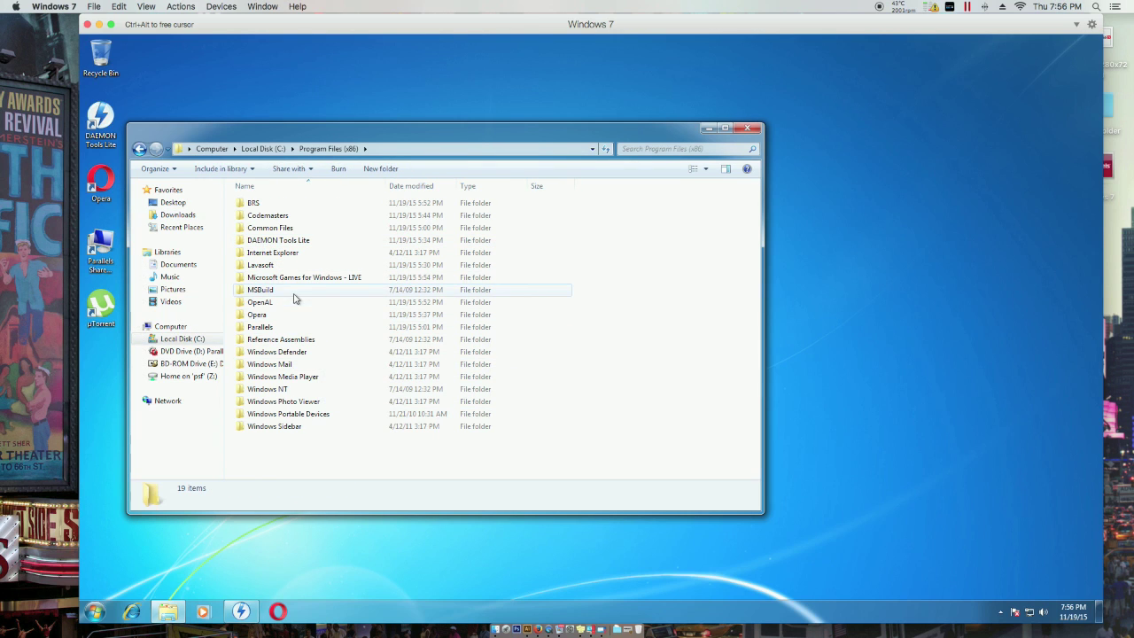
double_click(270, 216)
double_click(258, 203)
scroll(345, 310, down, 8)
scroll(353, 320, down, 1)
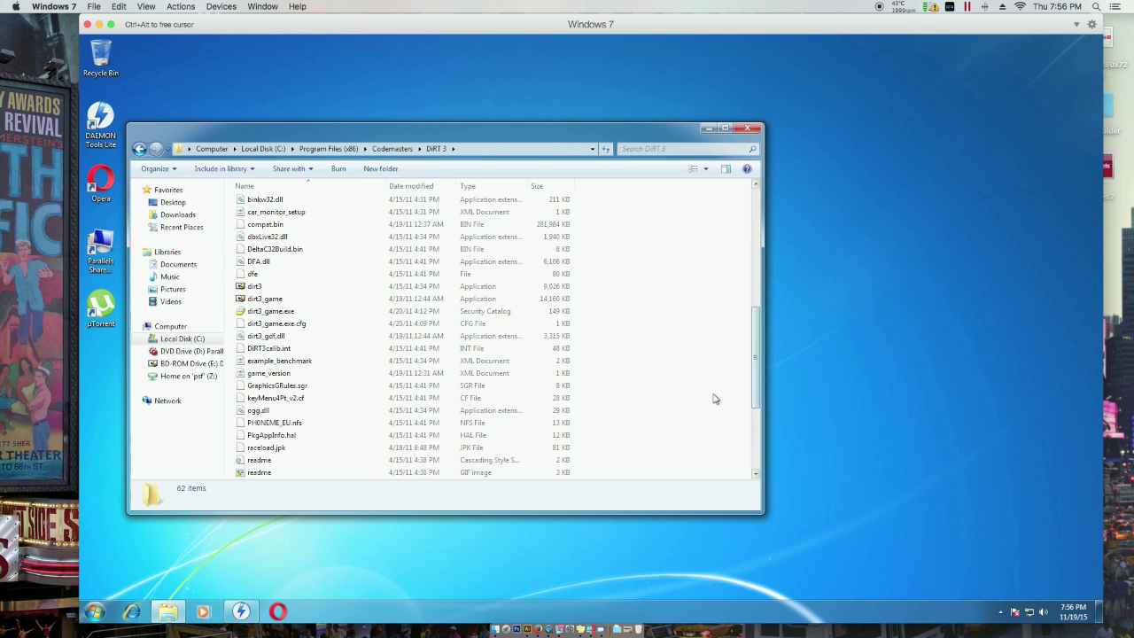
Paste the copied DLL files into the DiRT 3 folder, replacing binkw32.dll and granting administrator permission for all items.
key(ctrl+v)
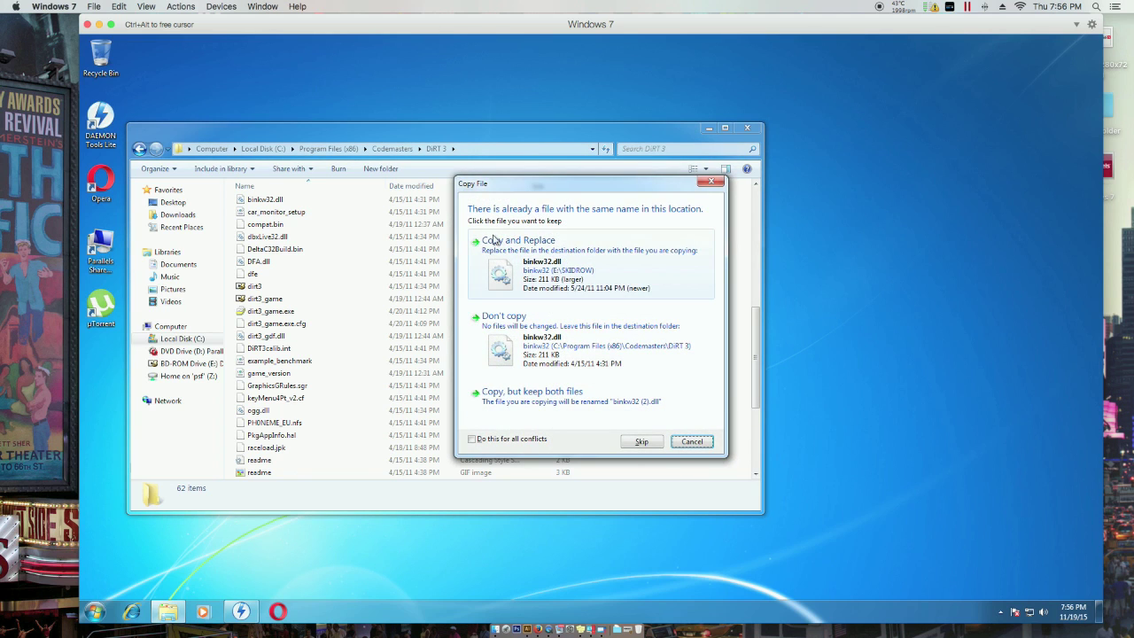
click(493, 249)
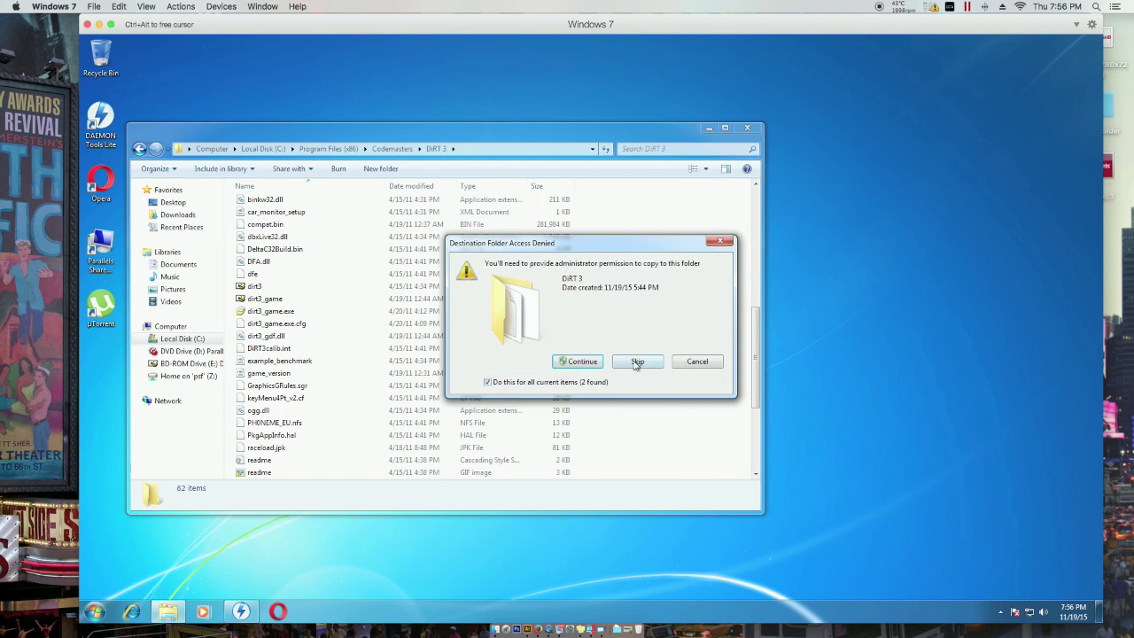
click(581, 362)
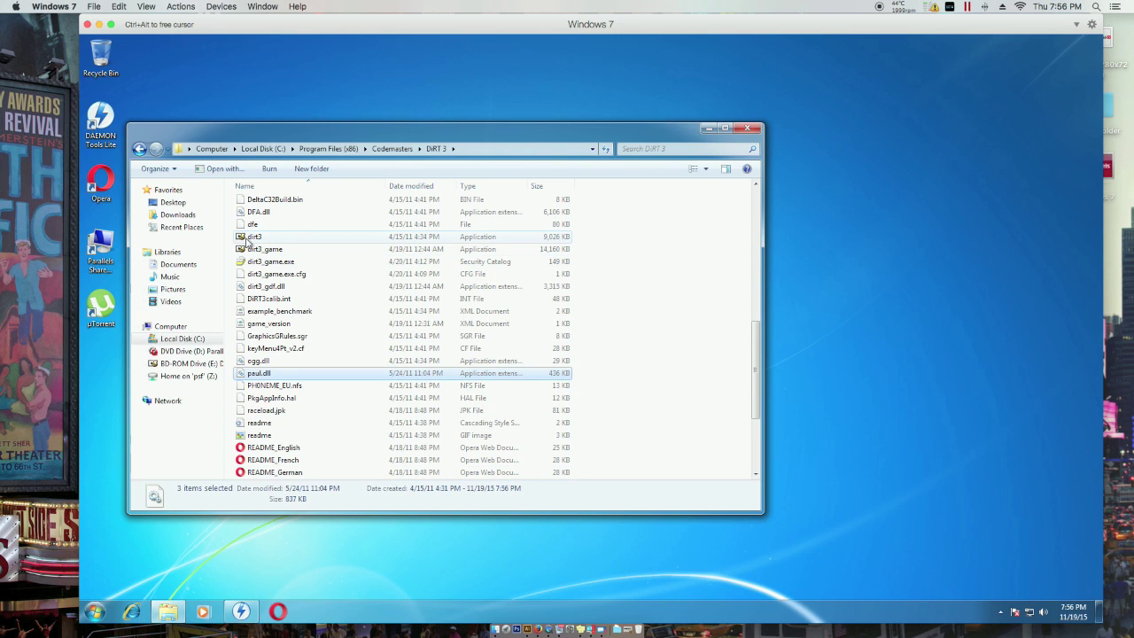
Launch dirt3 from the installation folder, reposition the virtual machine window on the Mac desktop, and return control to the game.
click(251, 238)
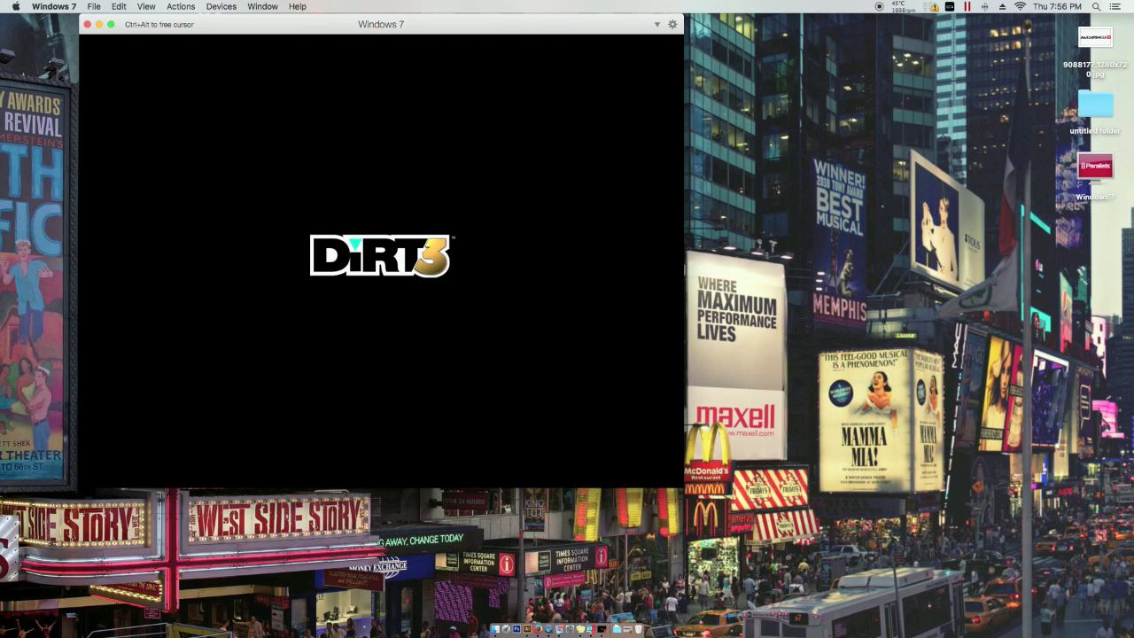
key(ctrl+alt)
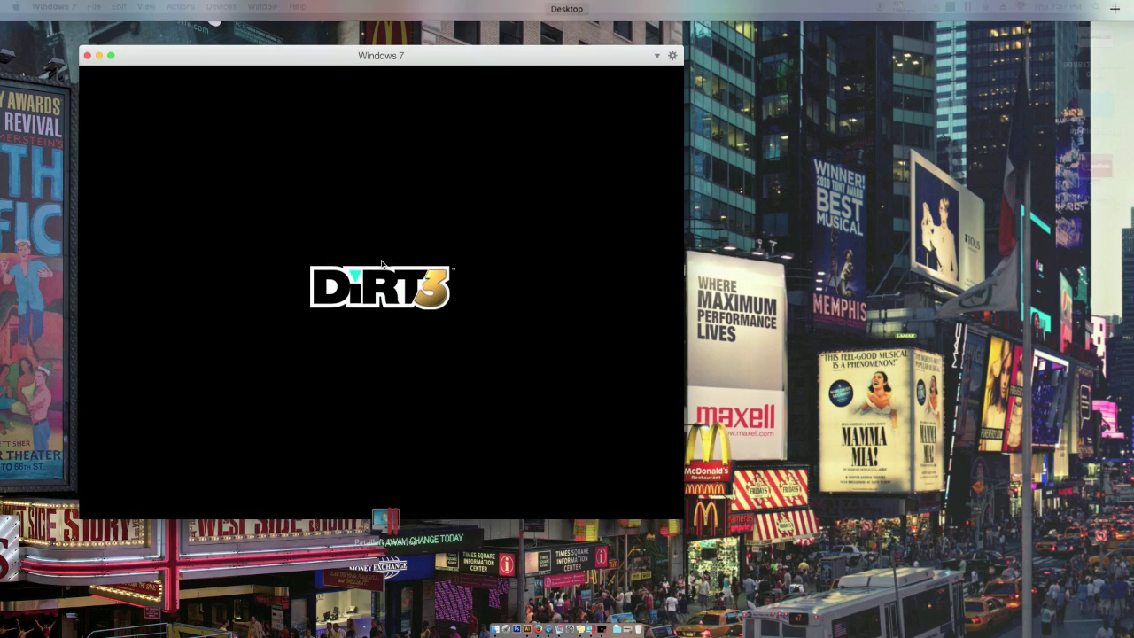
drag(317, 34, 241, 27)
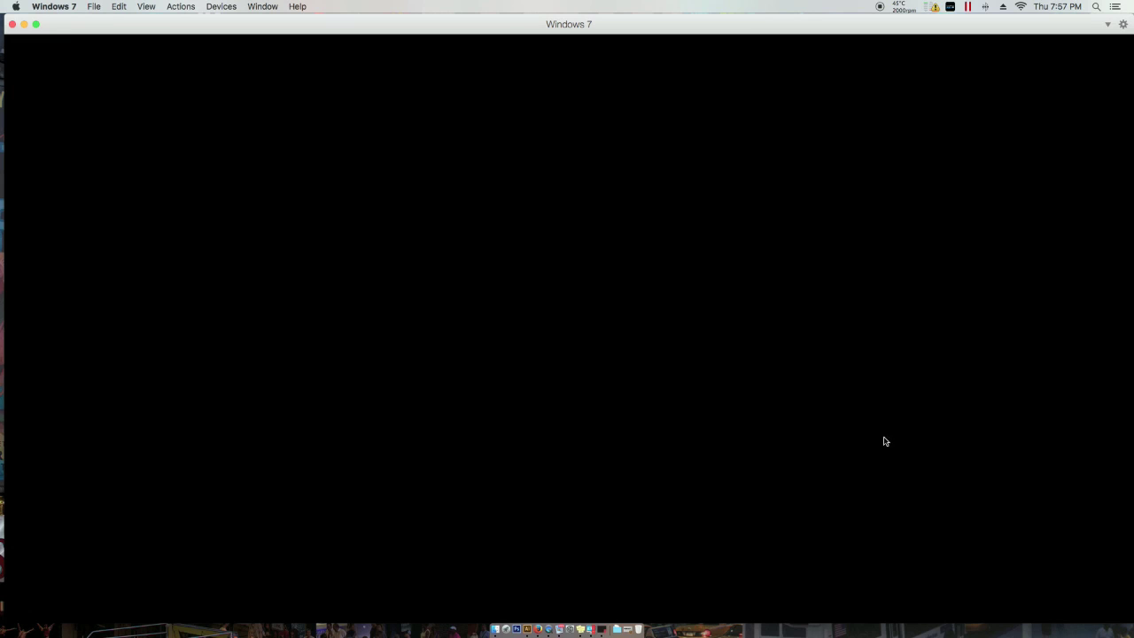
click(841, 400)
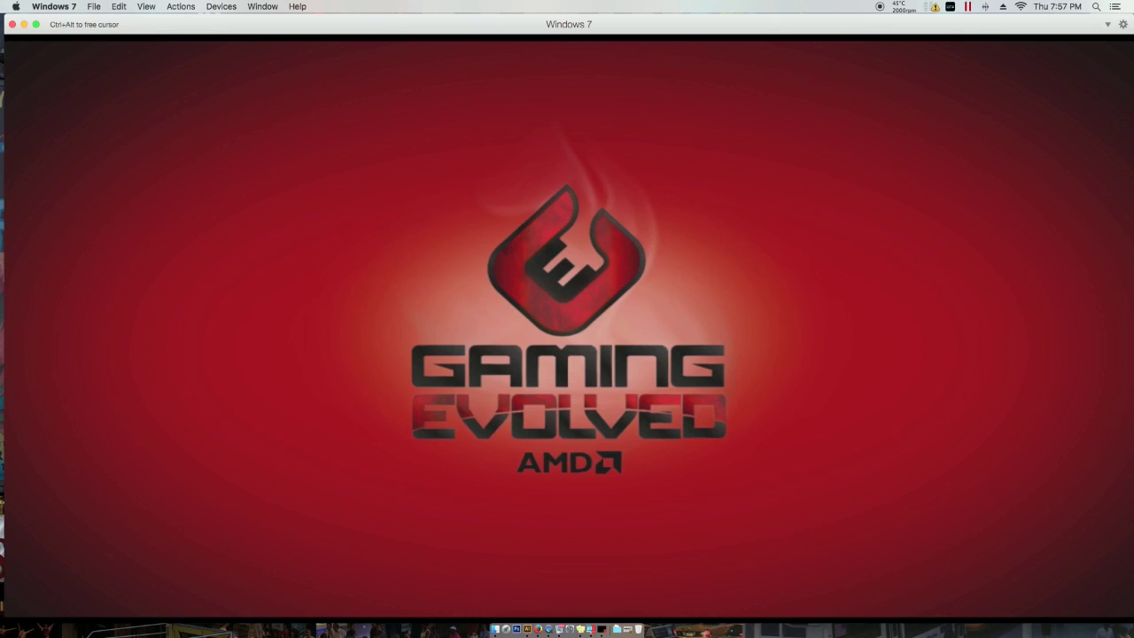